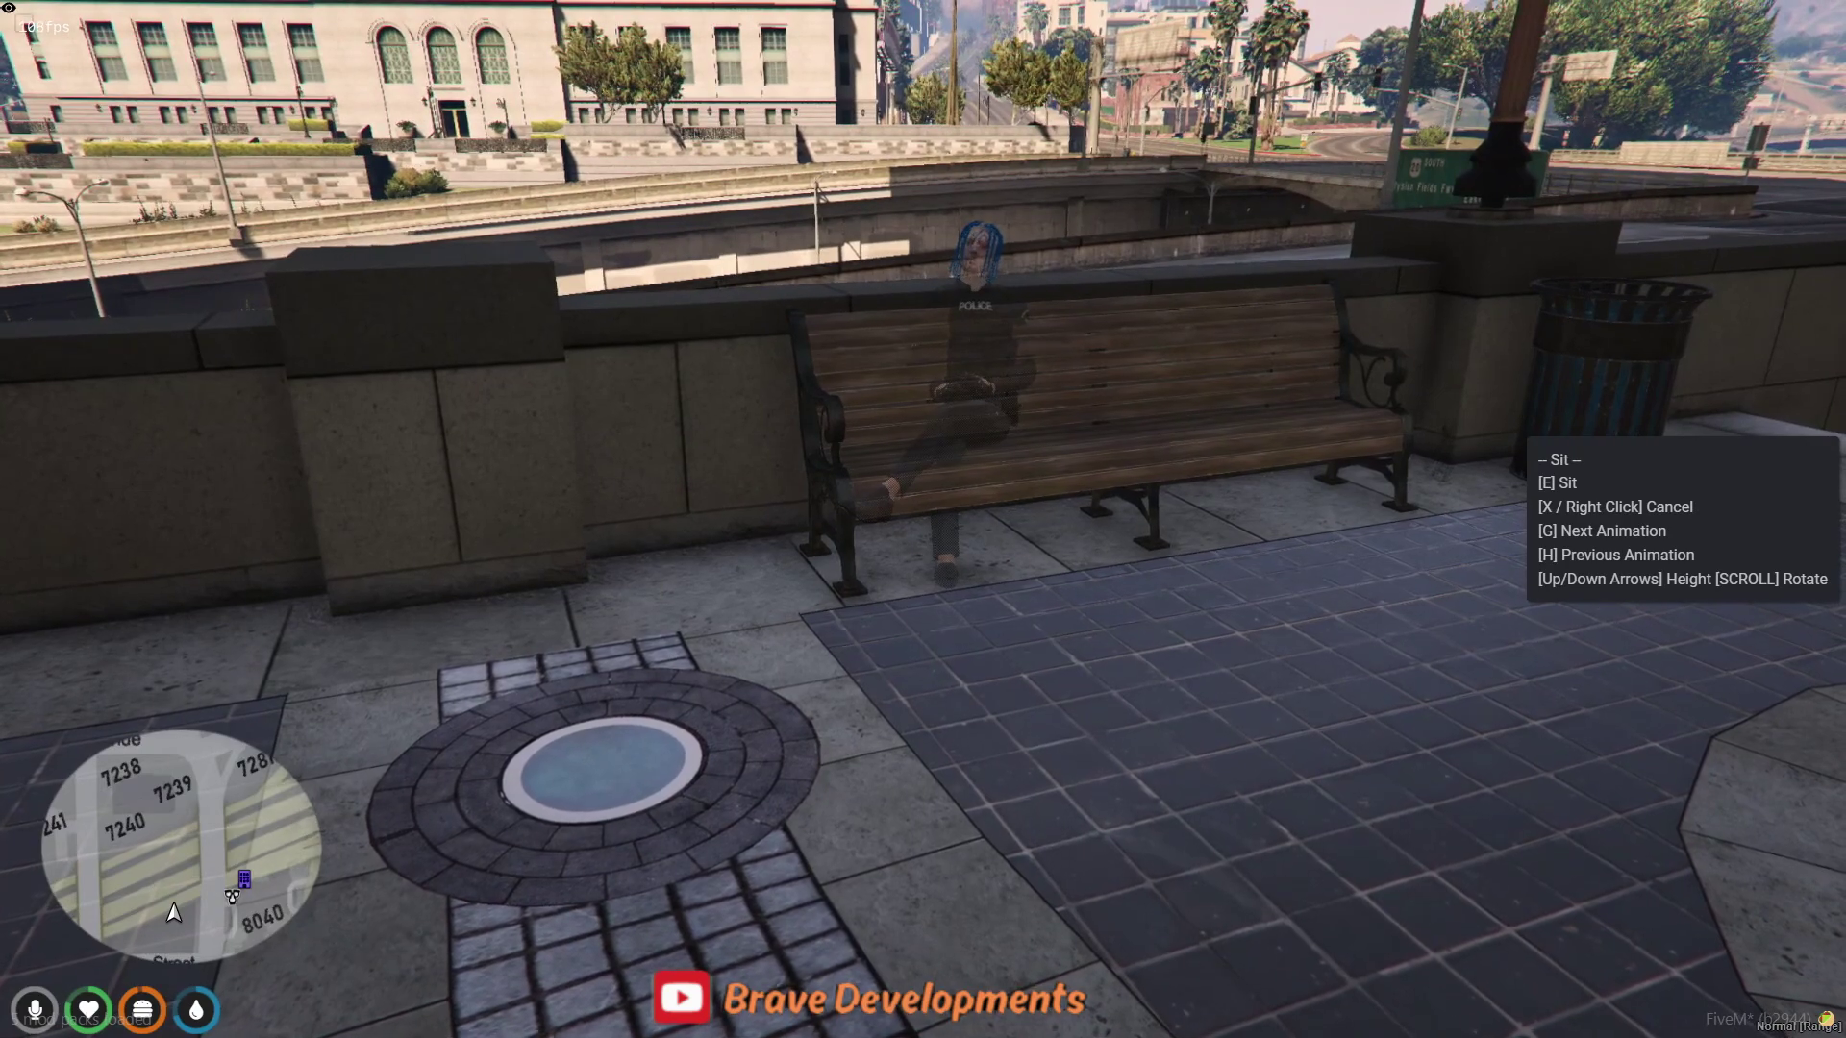
Step: Cycle the bench sit preview with G, past an upright pose, to the reclined leg-extended pose
key("g")
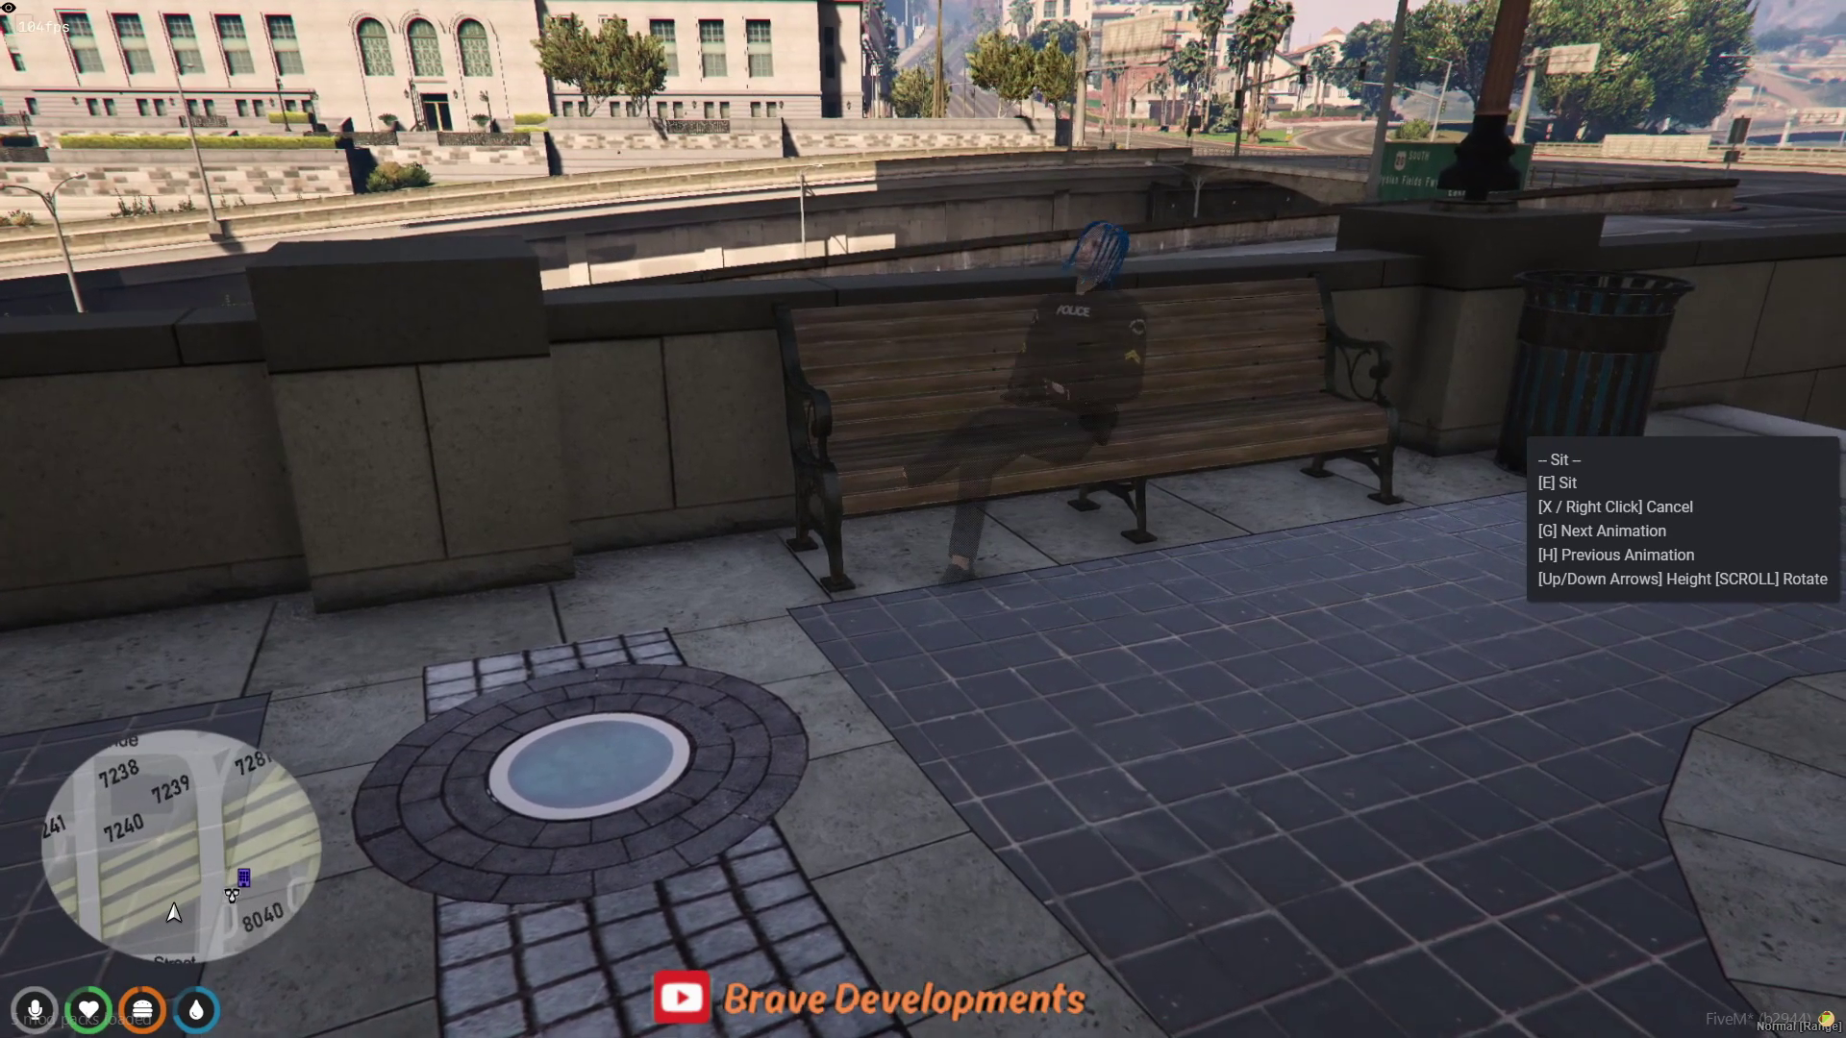
key("g")
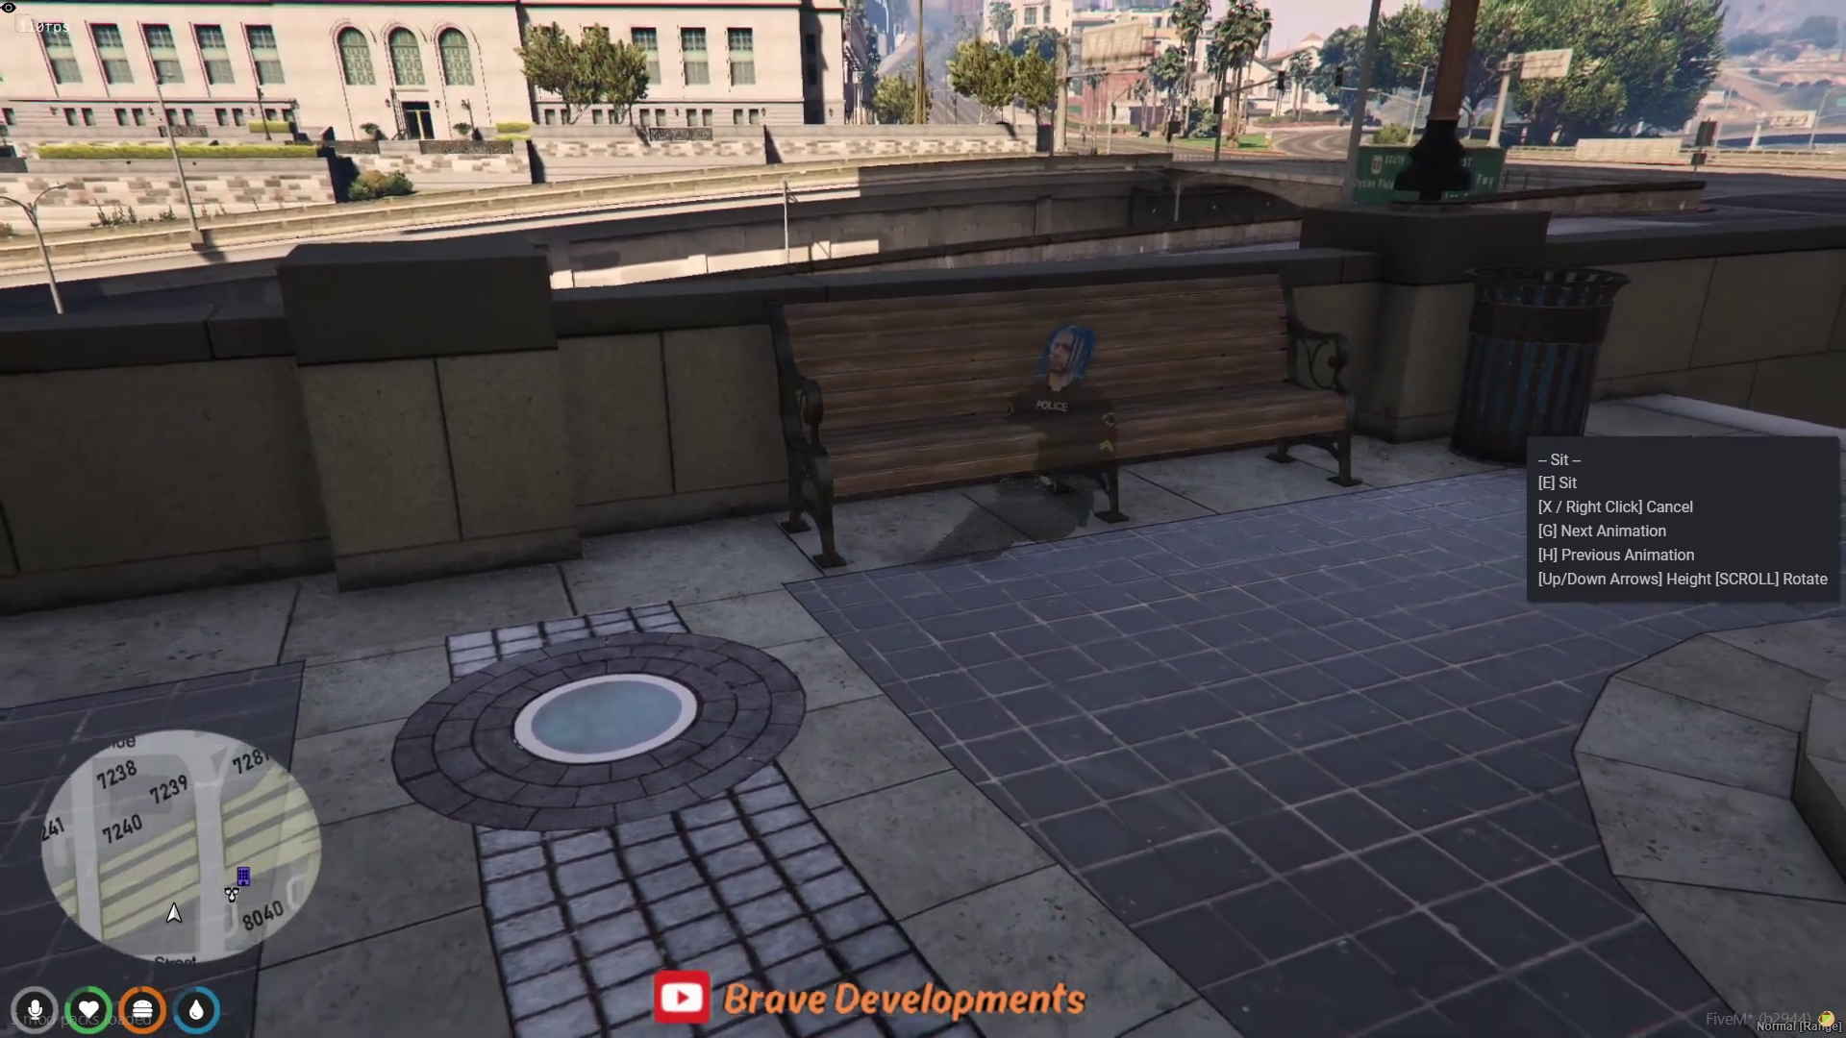
key("g")
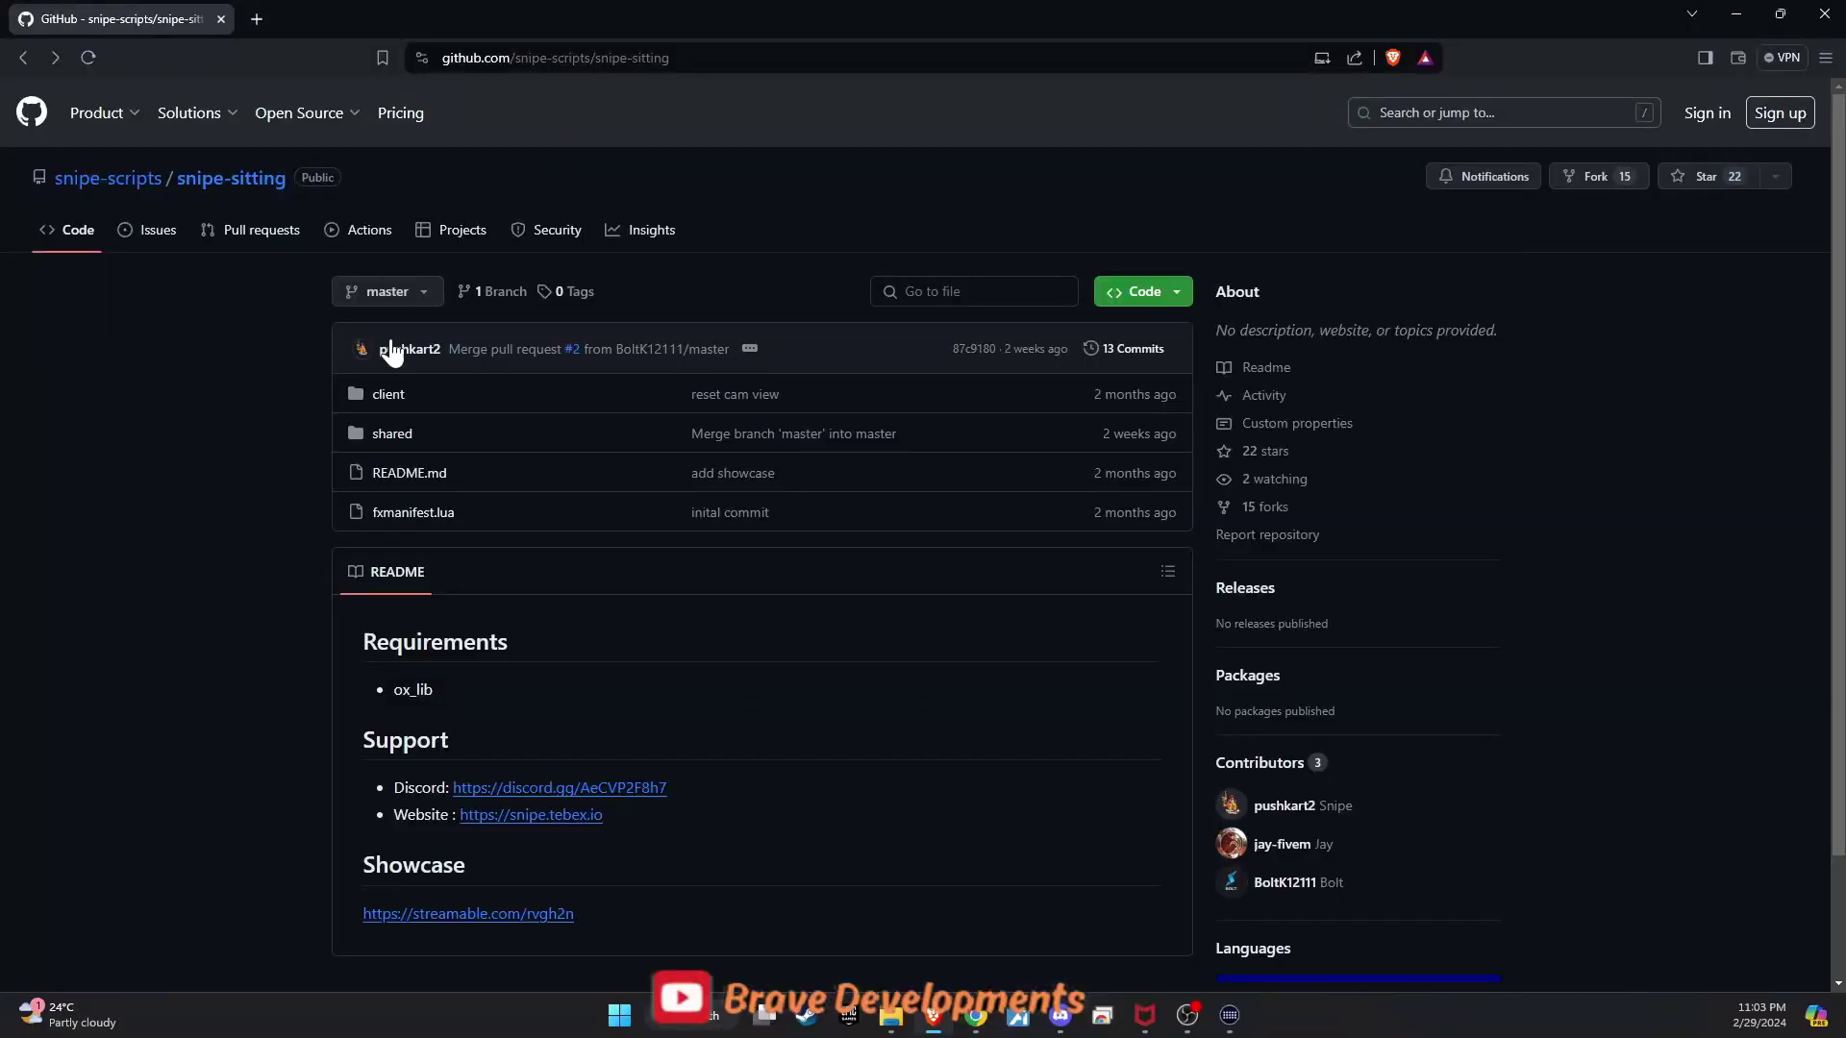
scroll(1010, 649, "down", 1)
scroll(933, 694, "up", 1)
Step: Download the snipe-sitting repo via Code > Download ZIP and save snipe-sitting-master
left_click(1147, 297)
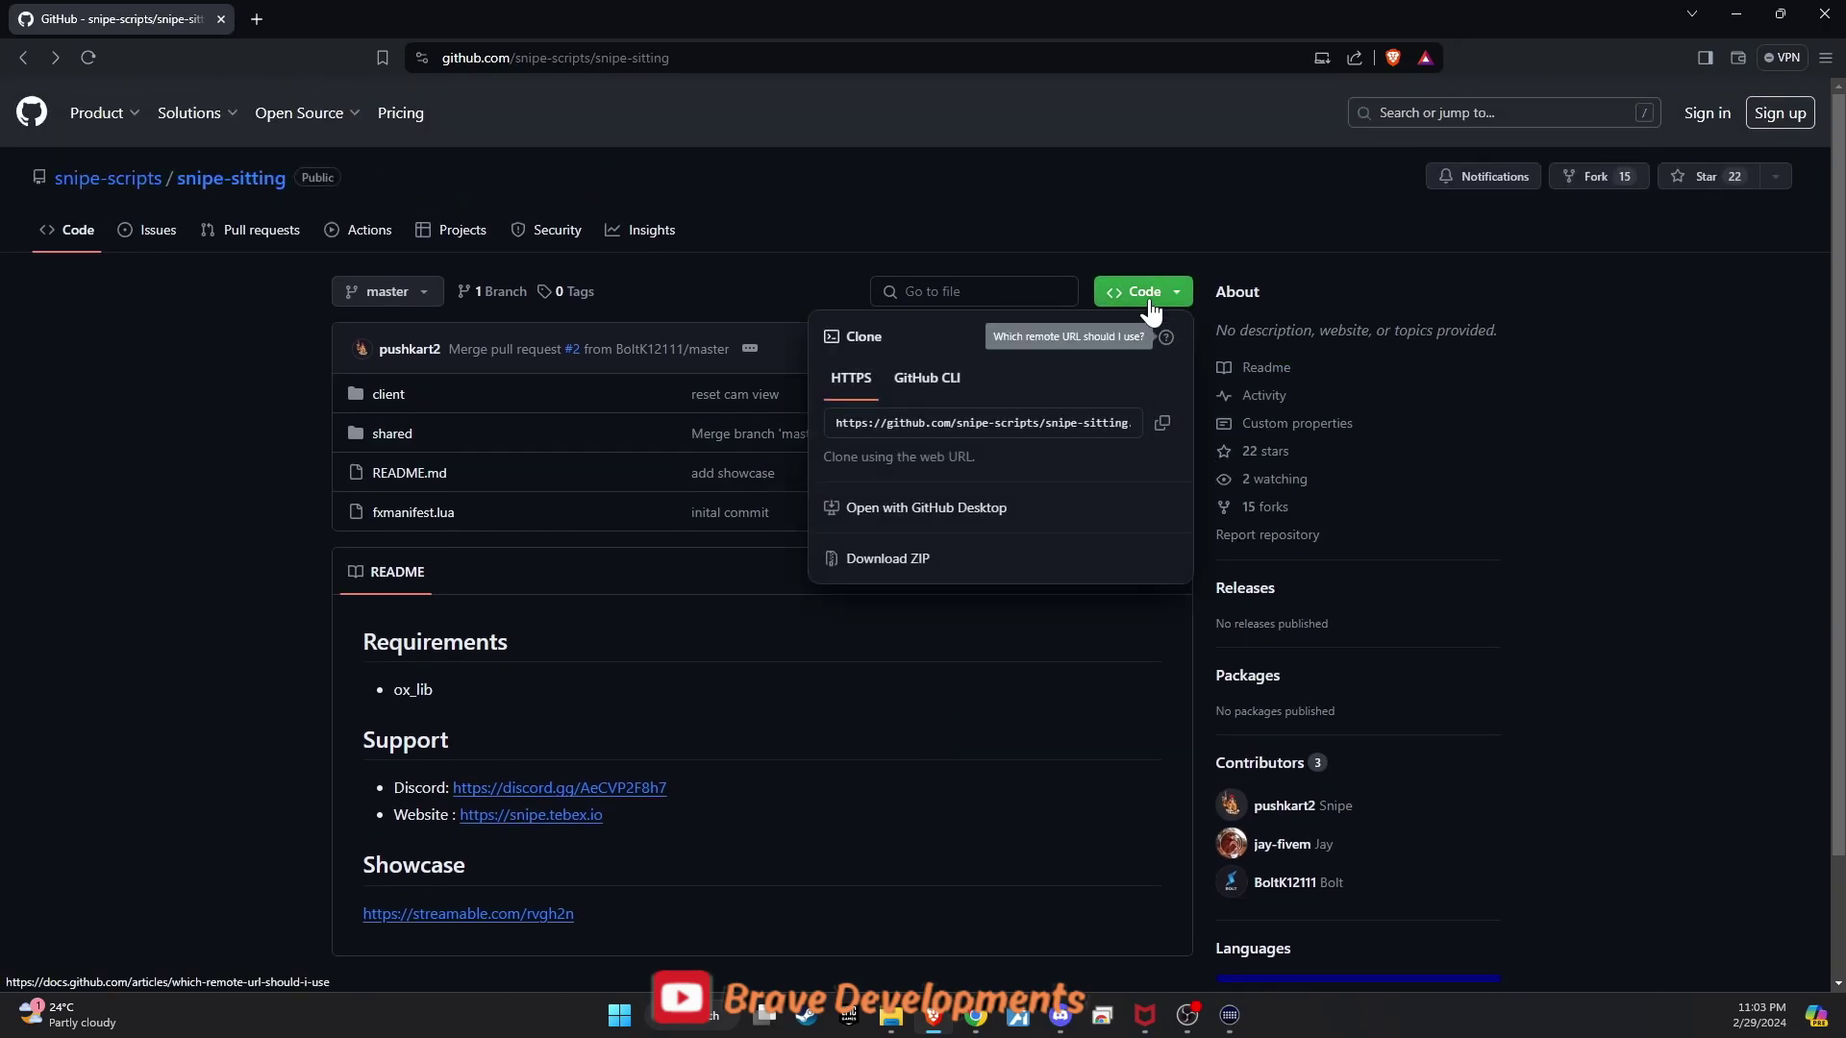
left_click(1074, 588)
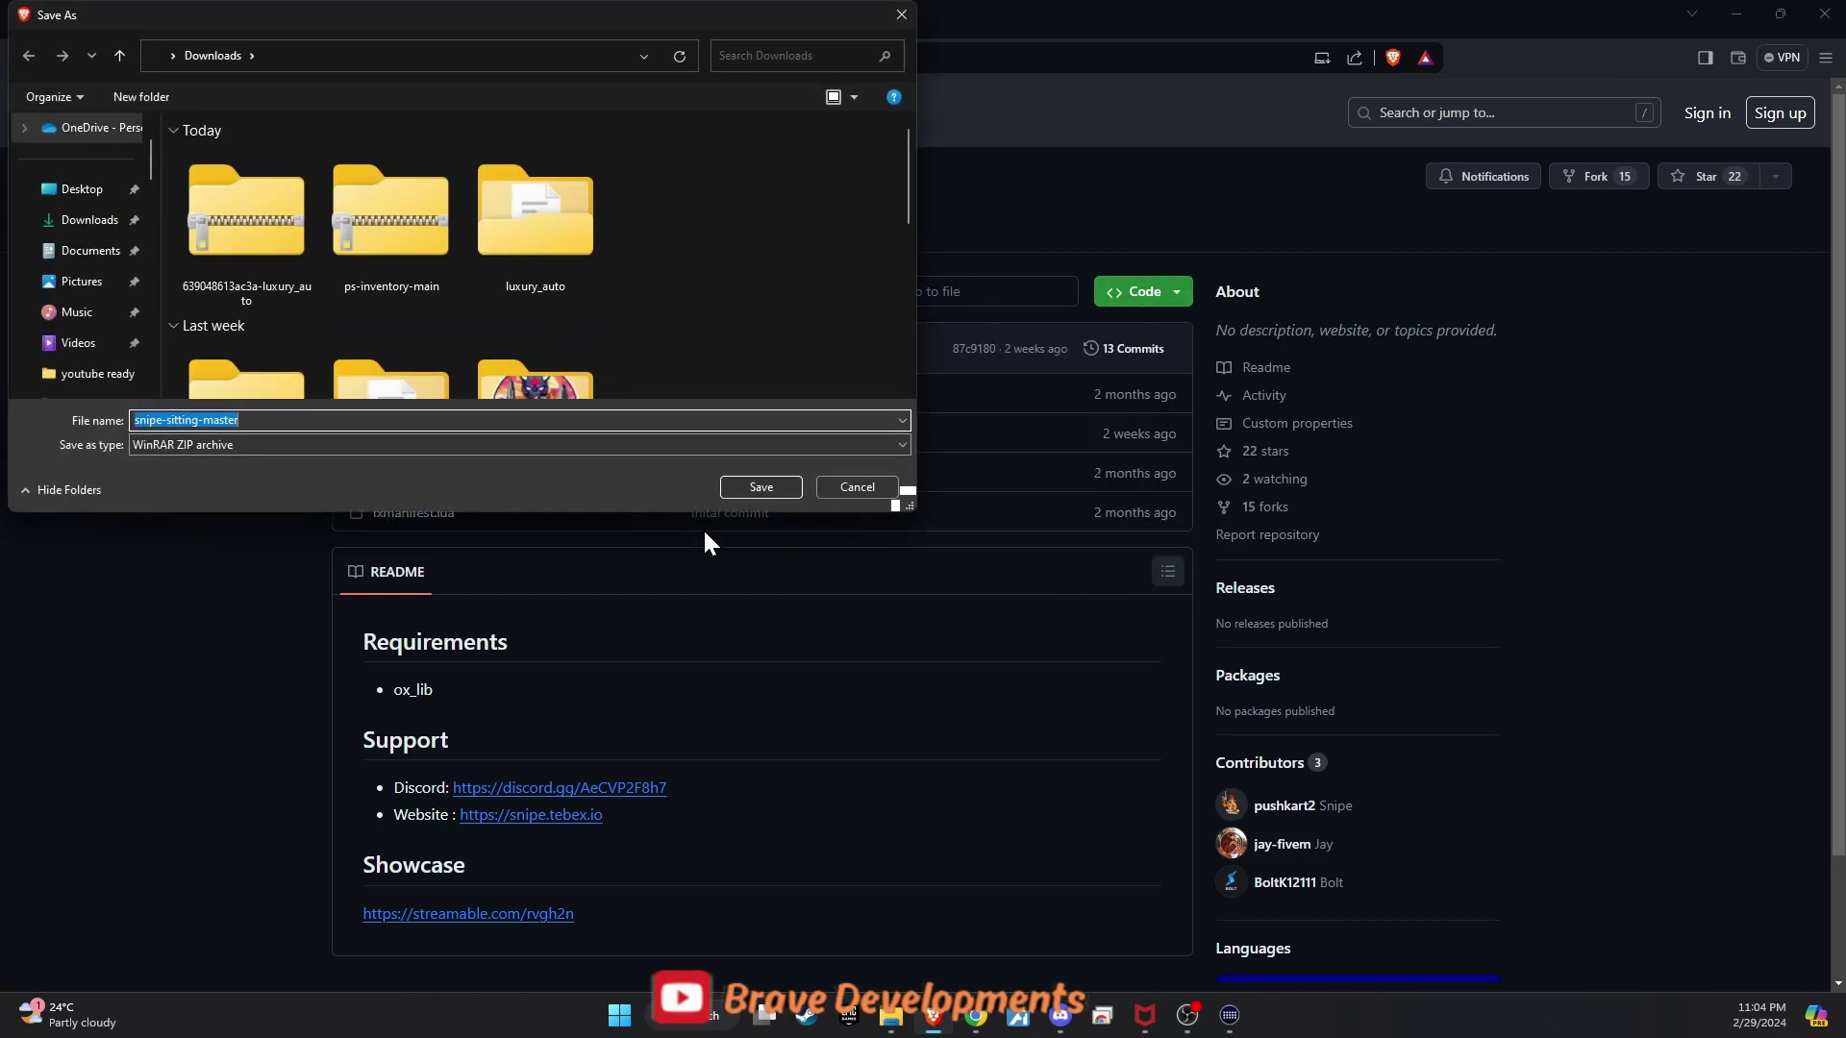
left_click(761, 487)
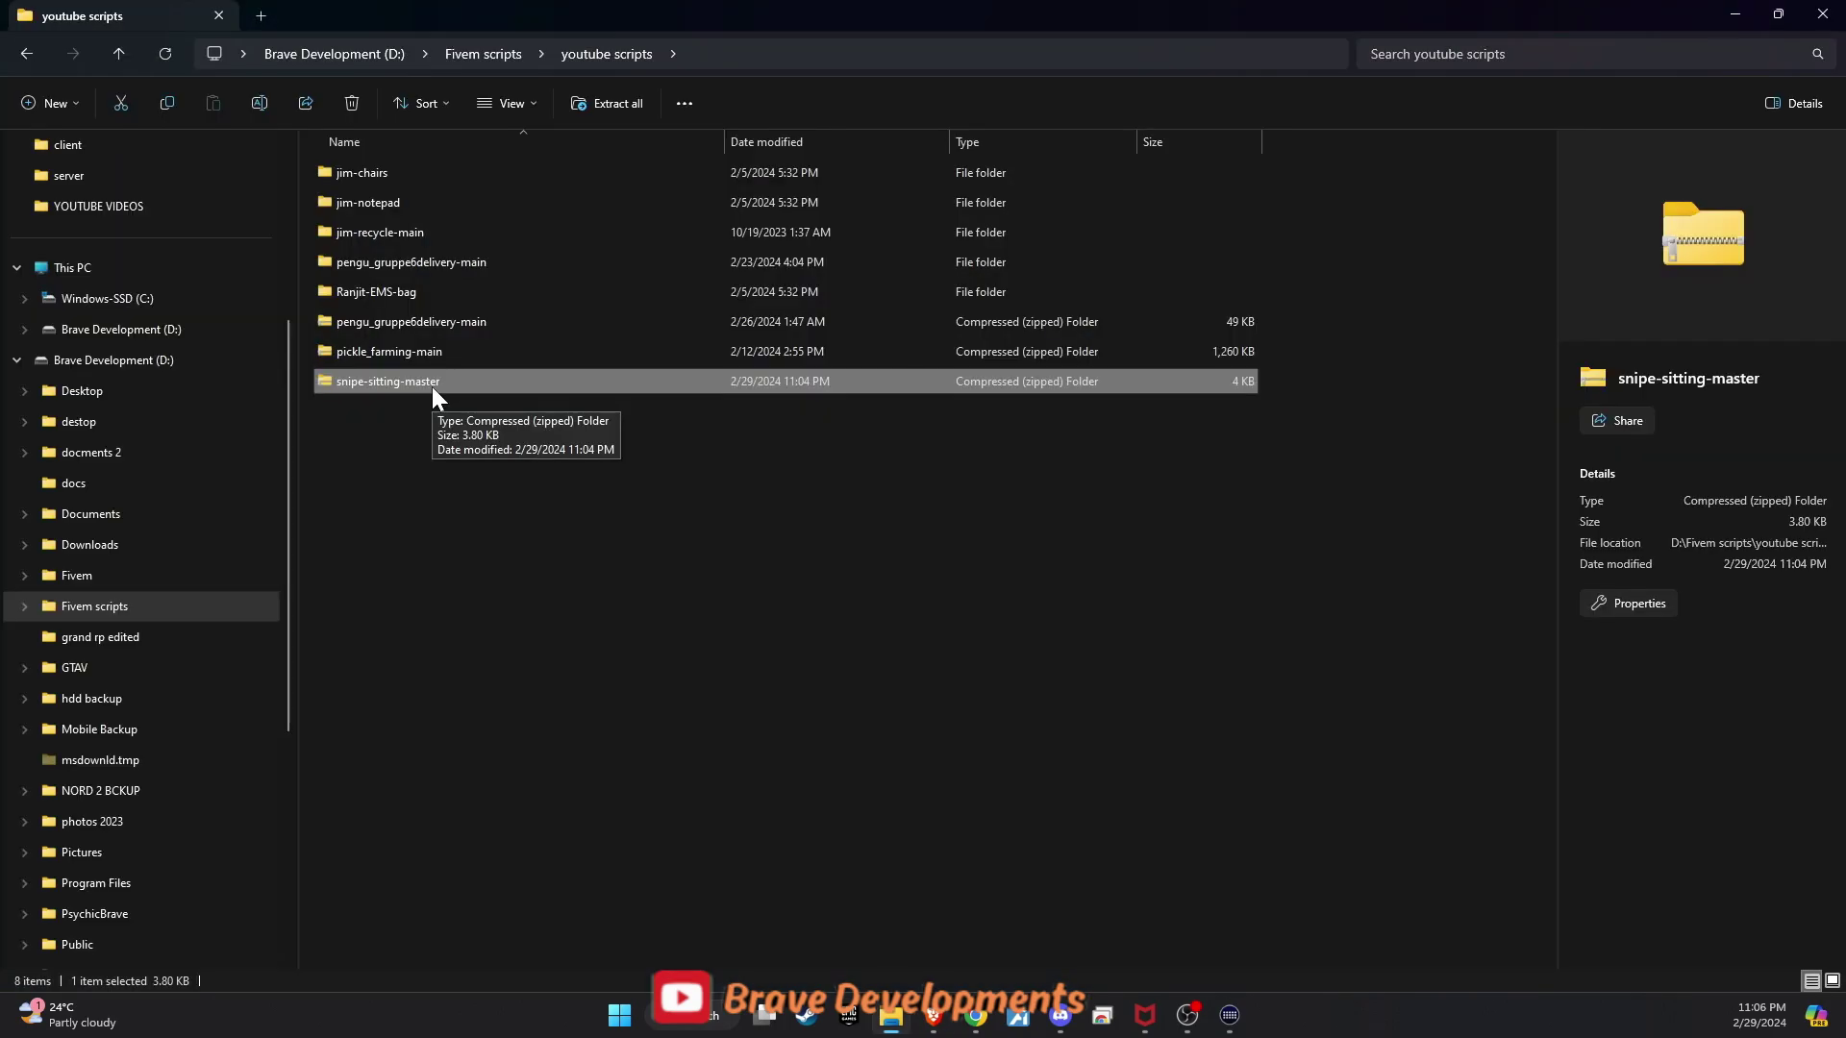
Step: Extract the snipe-sitting-master archive here with WinRAR and select the extracted folder
right_click(432, 387)
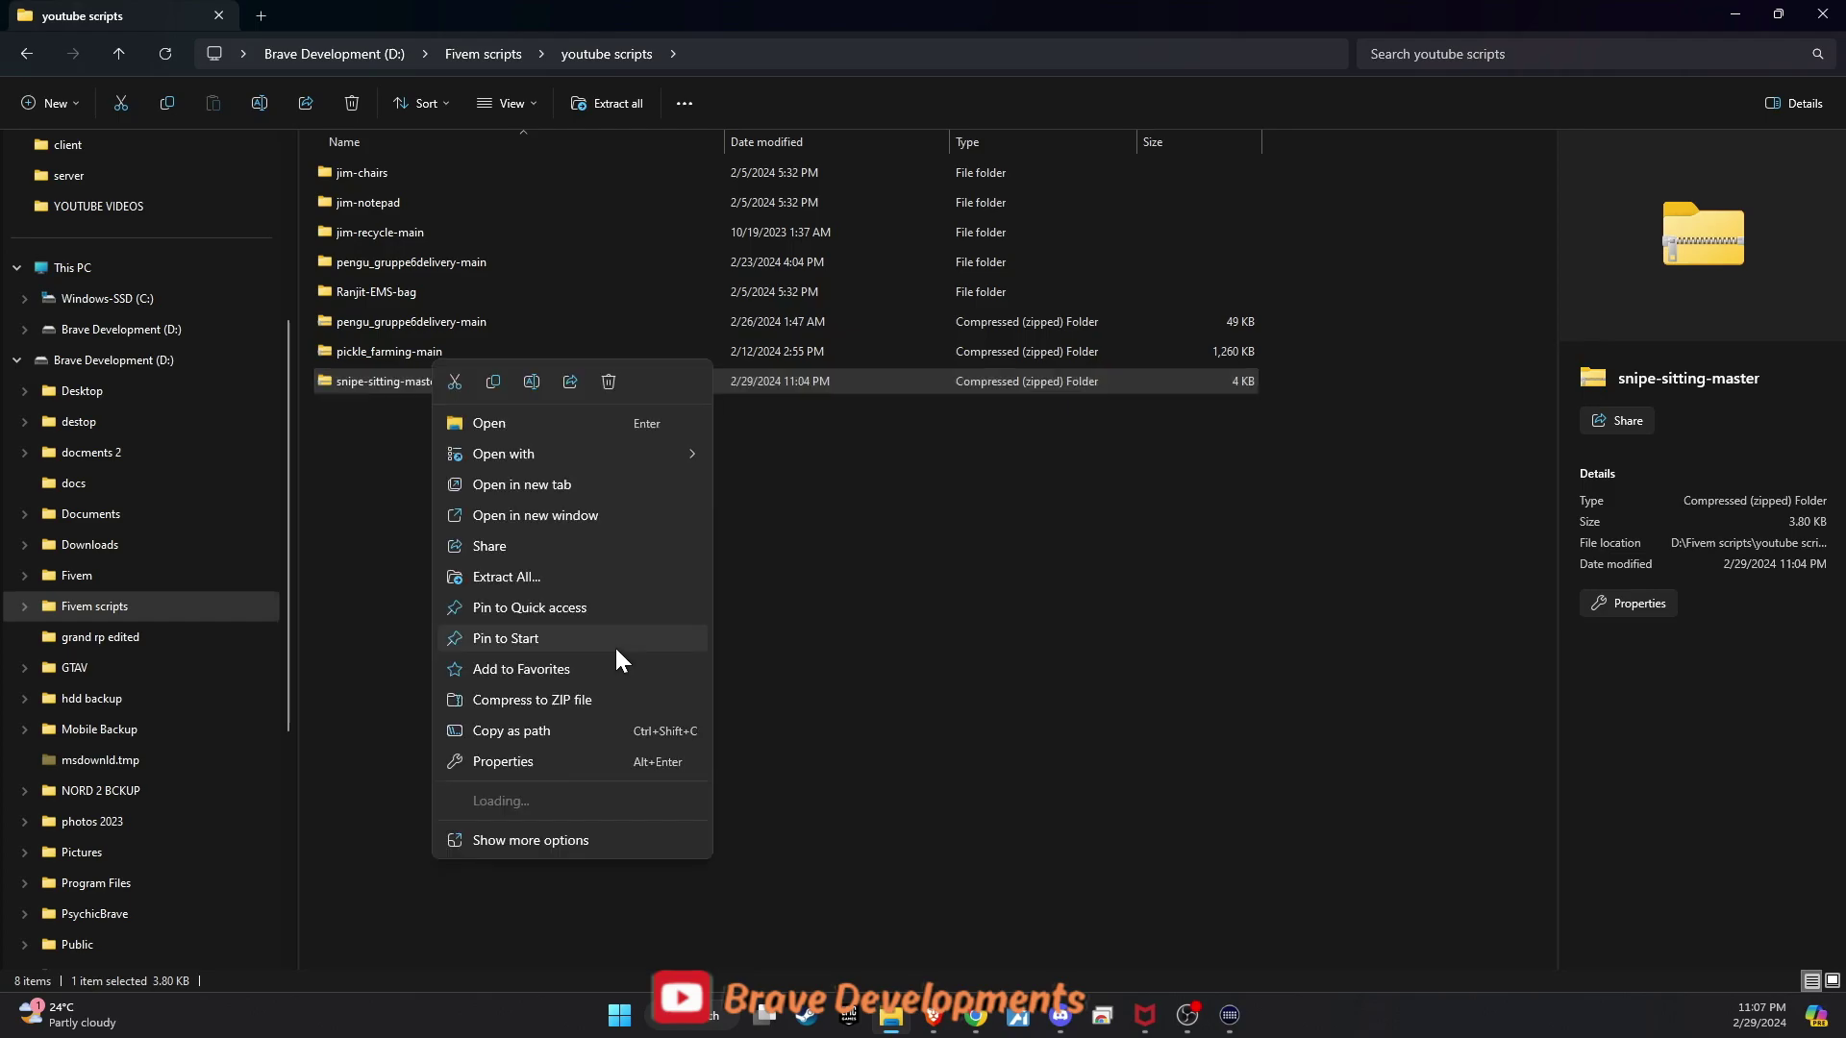
mouse_move(496, 800)
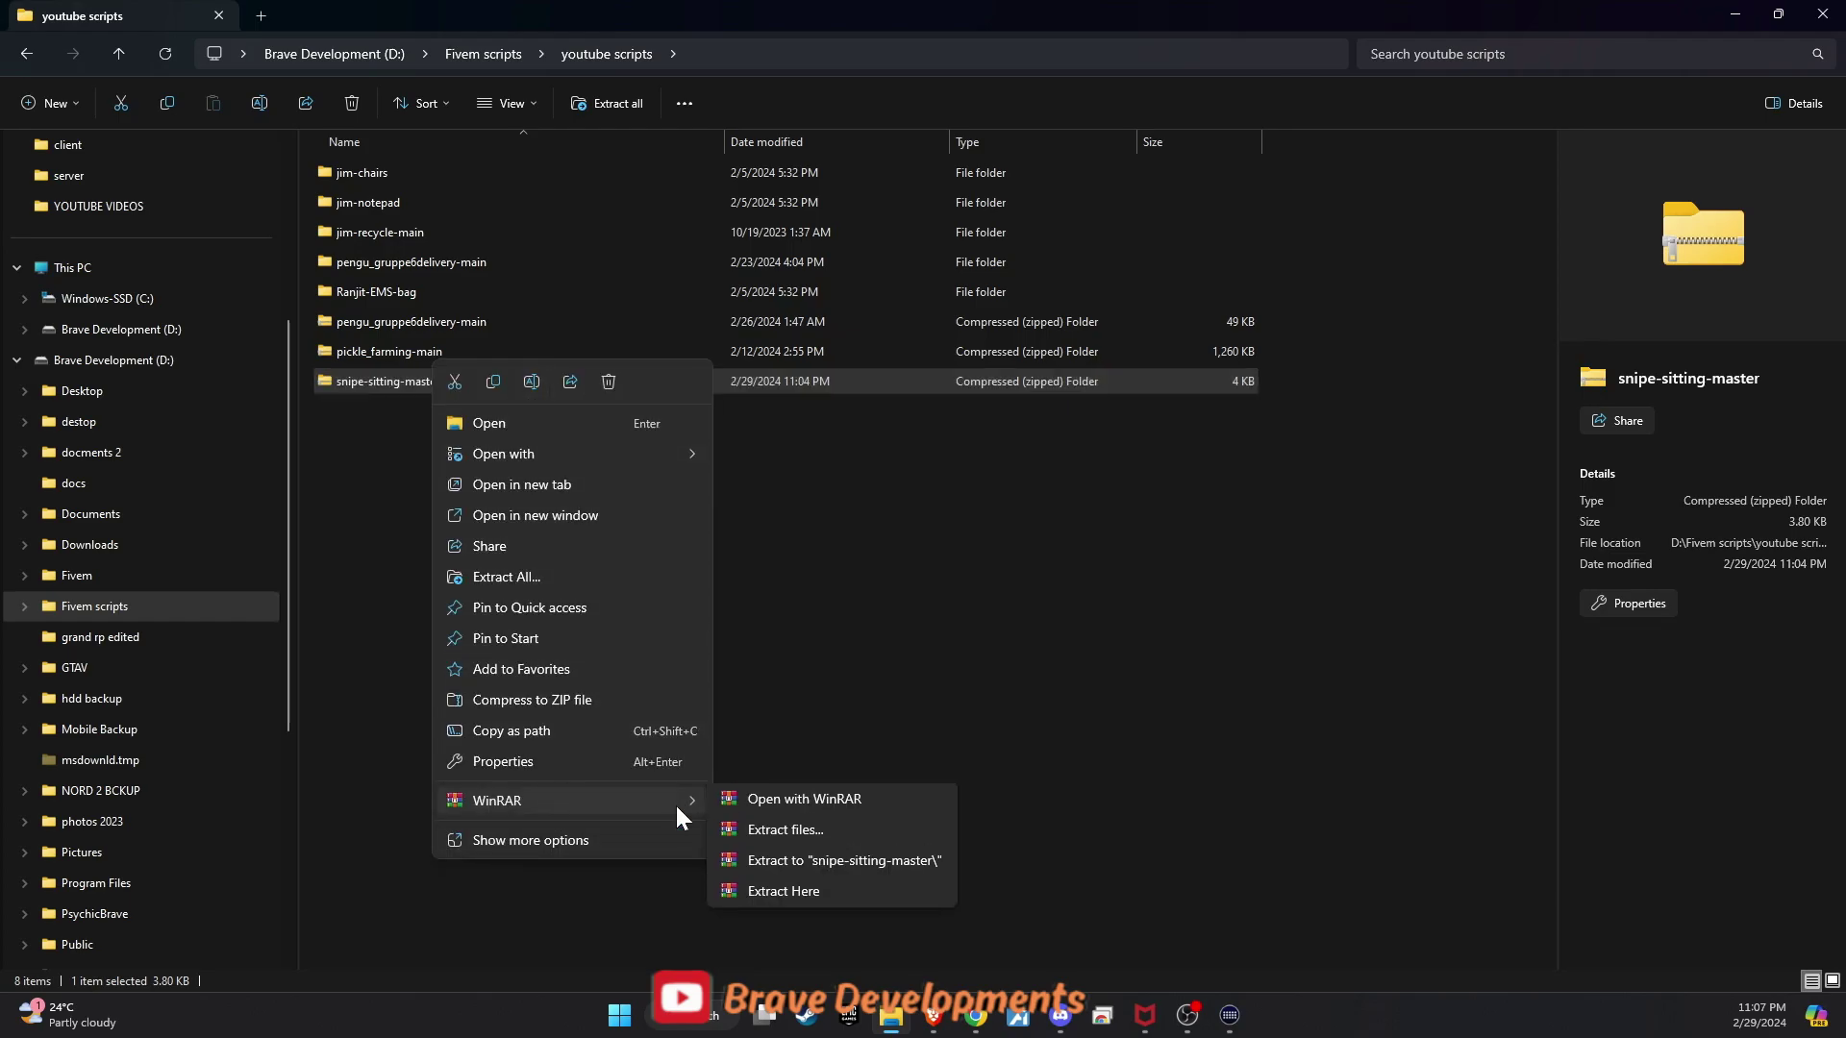
left_click(851, 896)
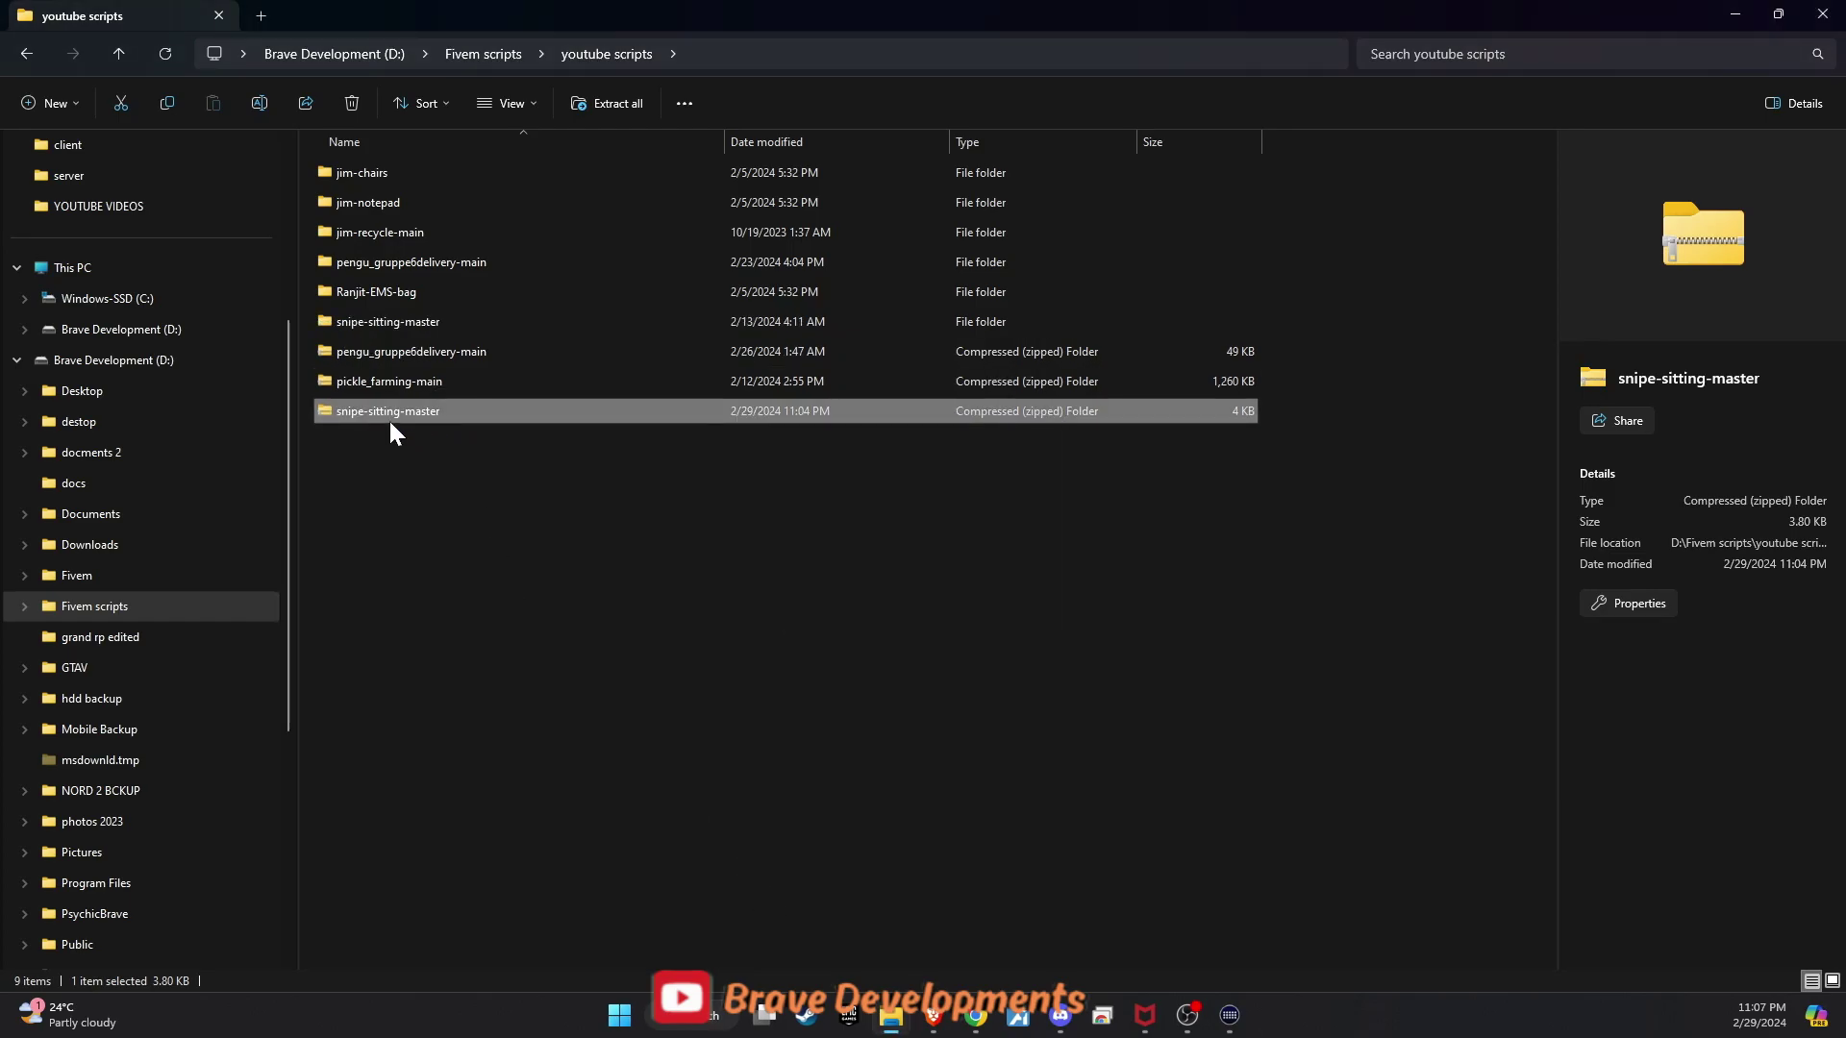
left_click(379, 328)
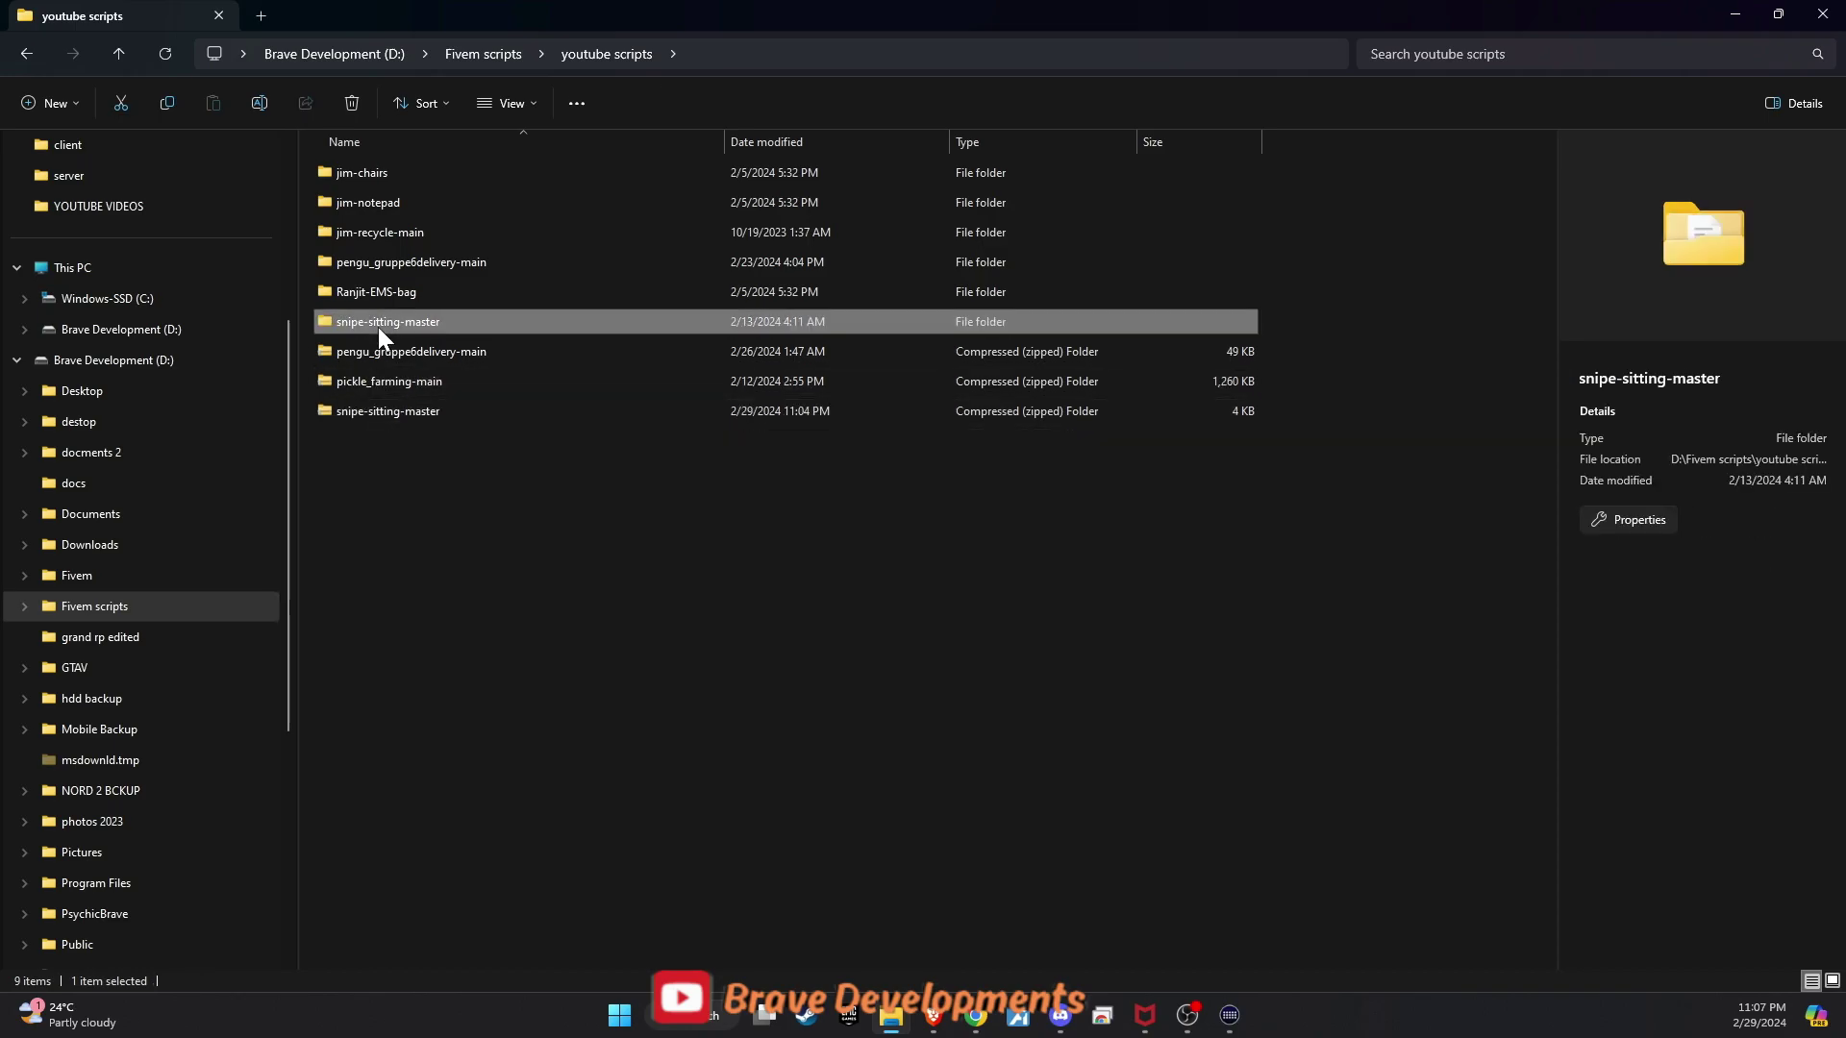
Step: Paste the folder into txData > QBCoreFramework_ADCEEF.base > resources > [brave-scripts]
left_click(79, 576)
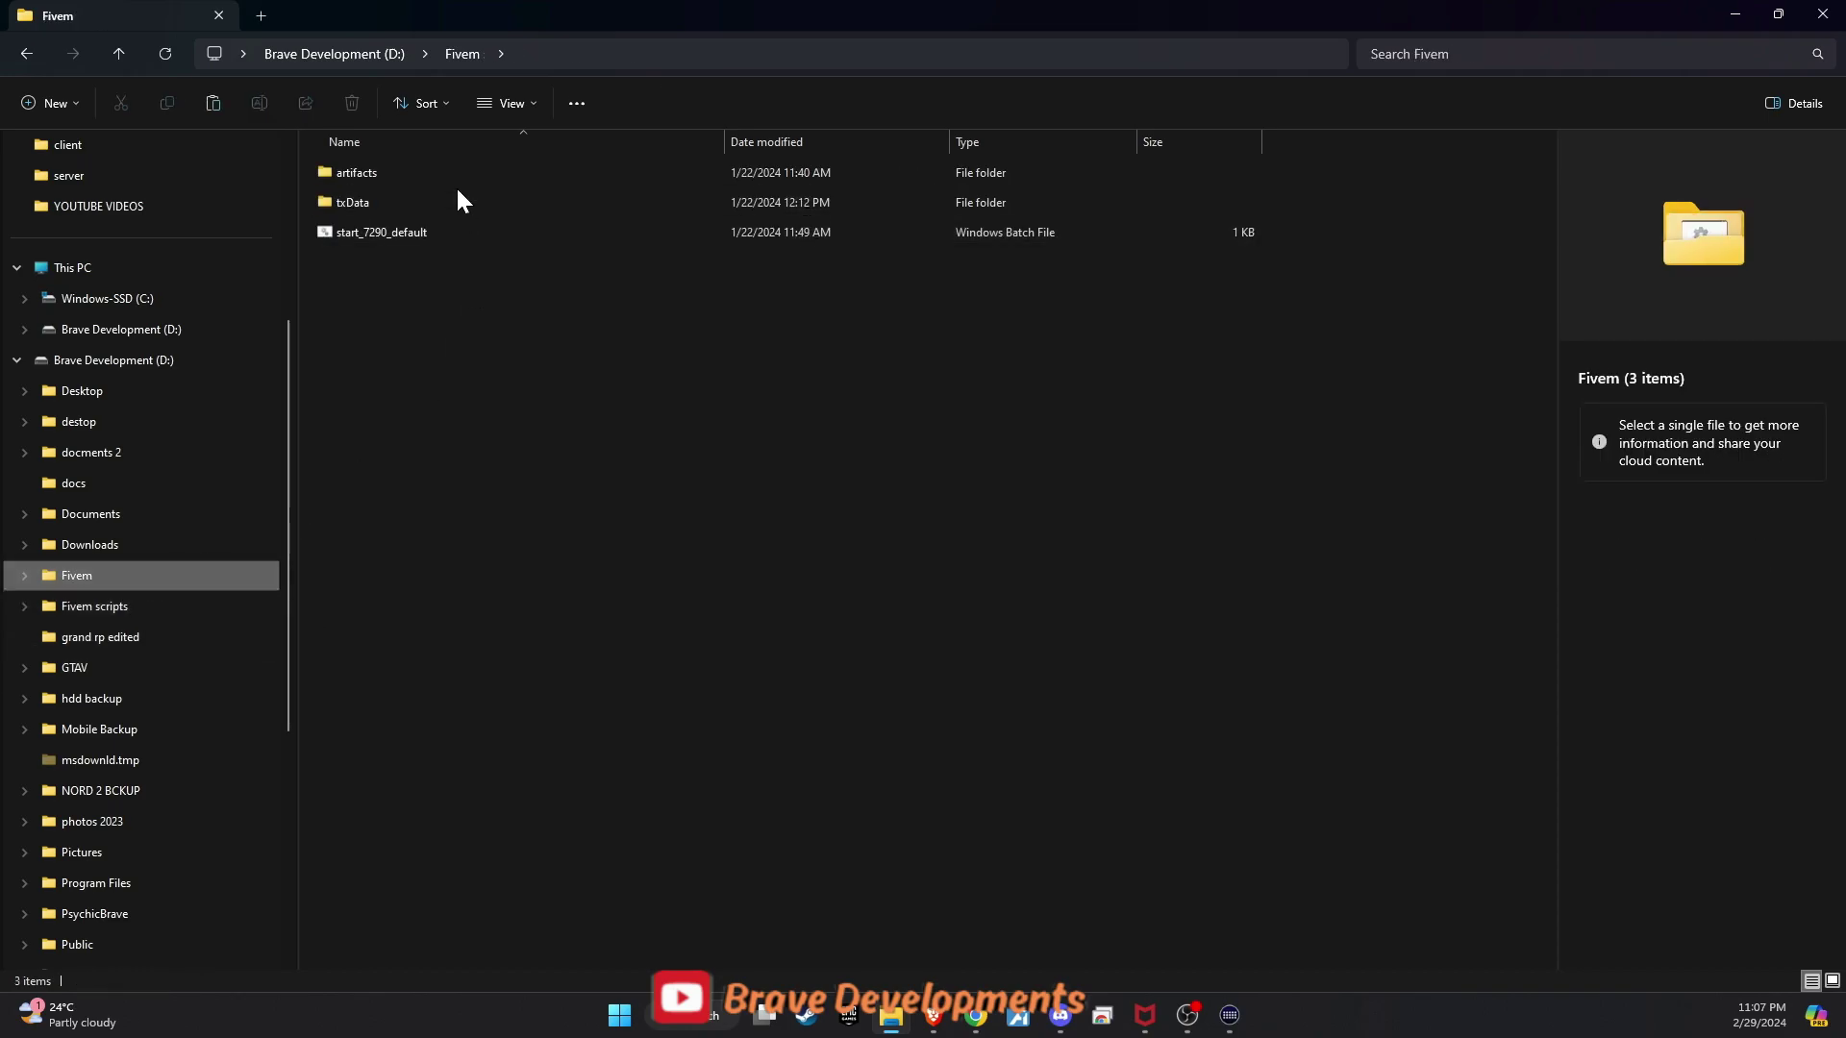
double_click(451, 199)
double_click(448, 205)
key("alt+Left")
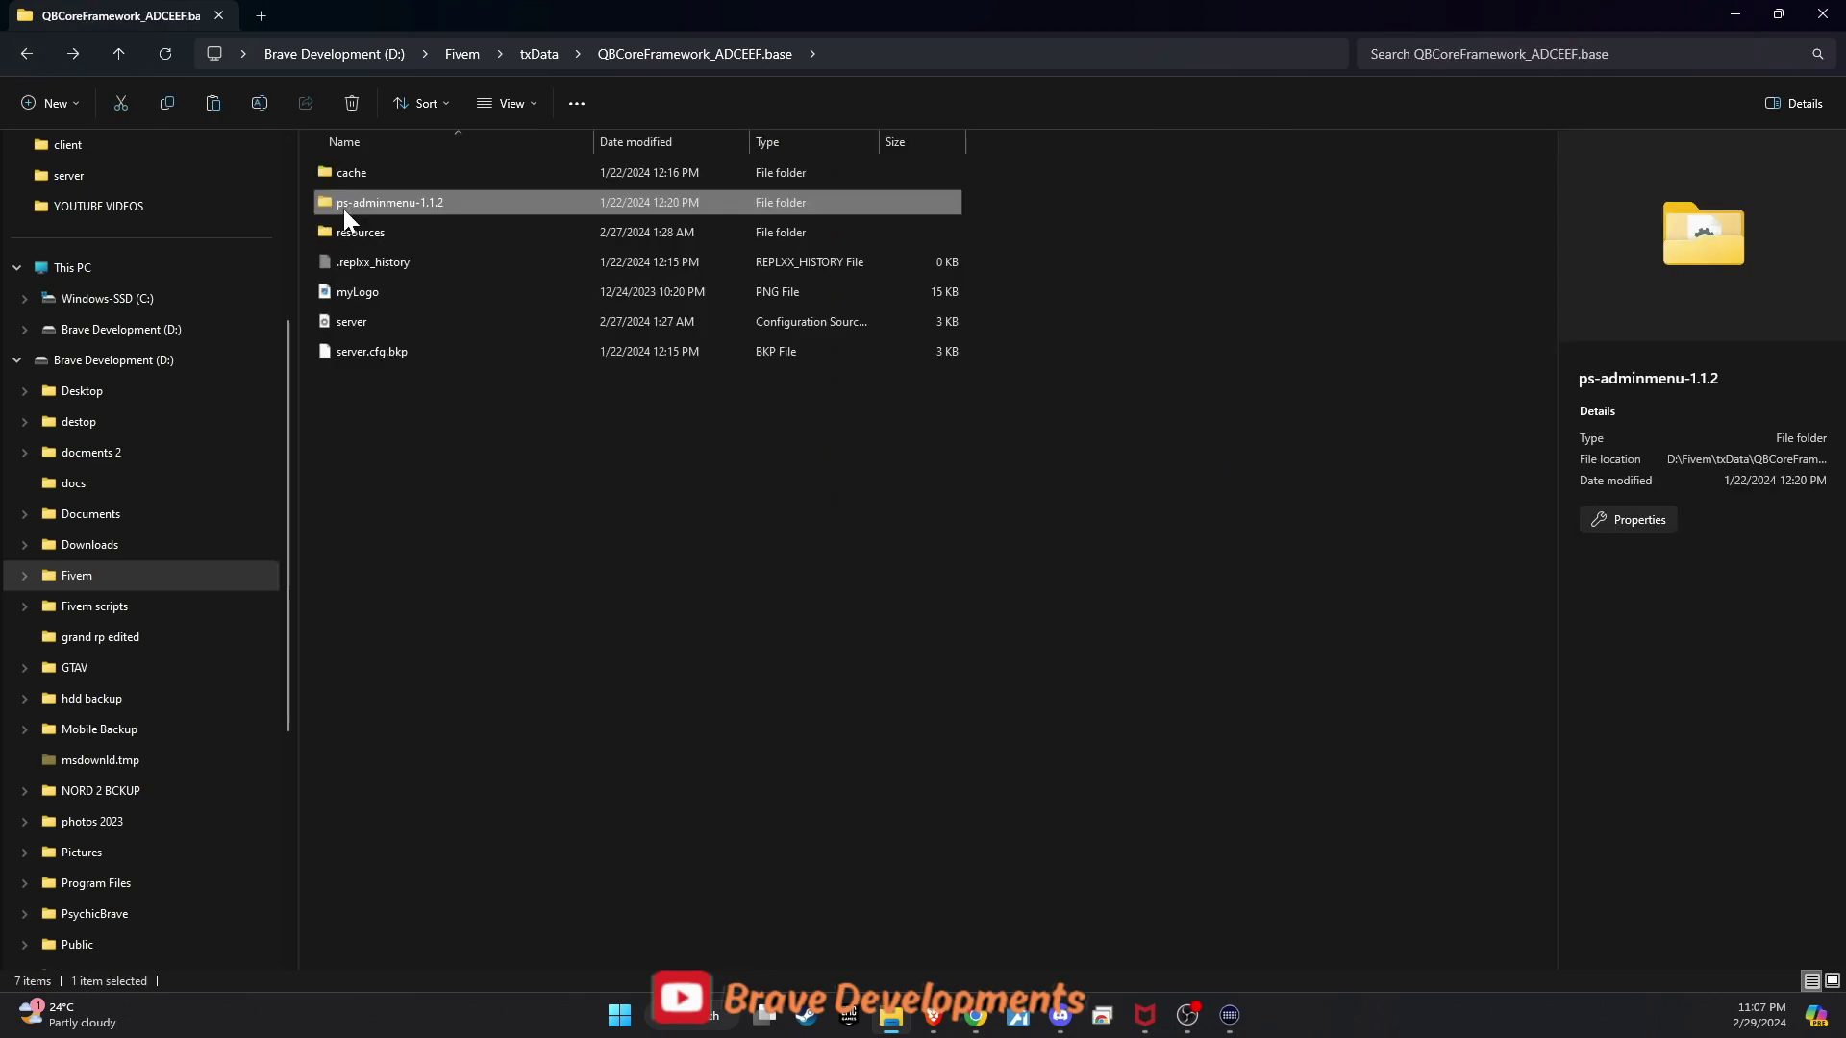
double_click(348, 231)
double_click(355, 172)
left_click(1226, 468)
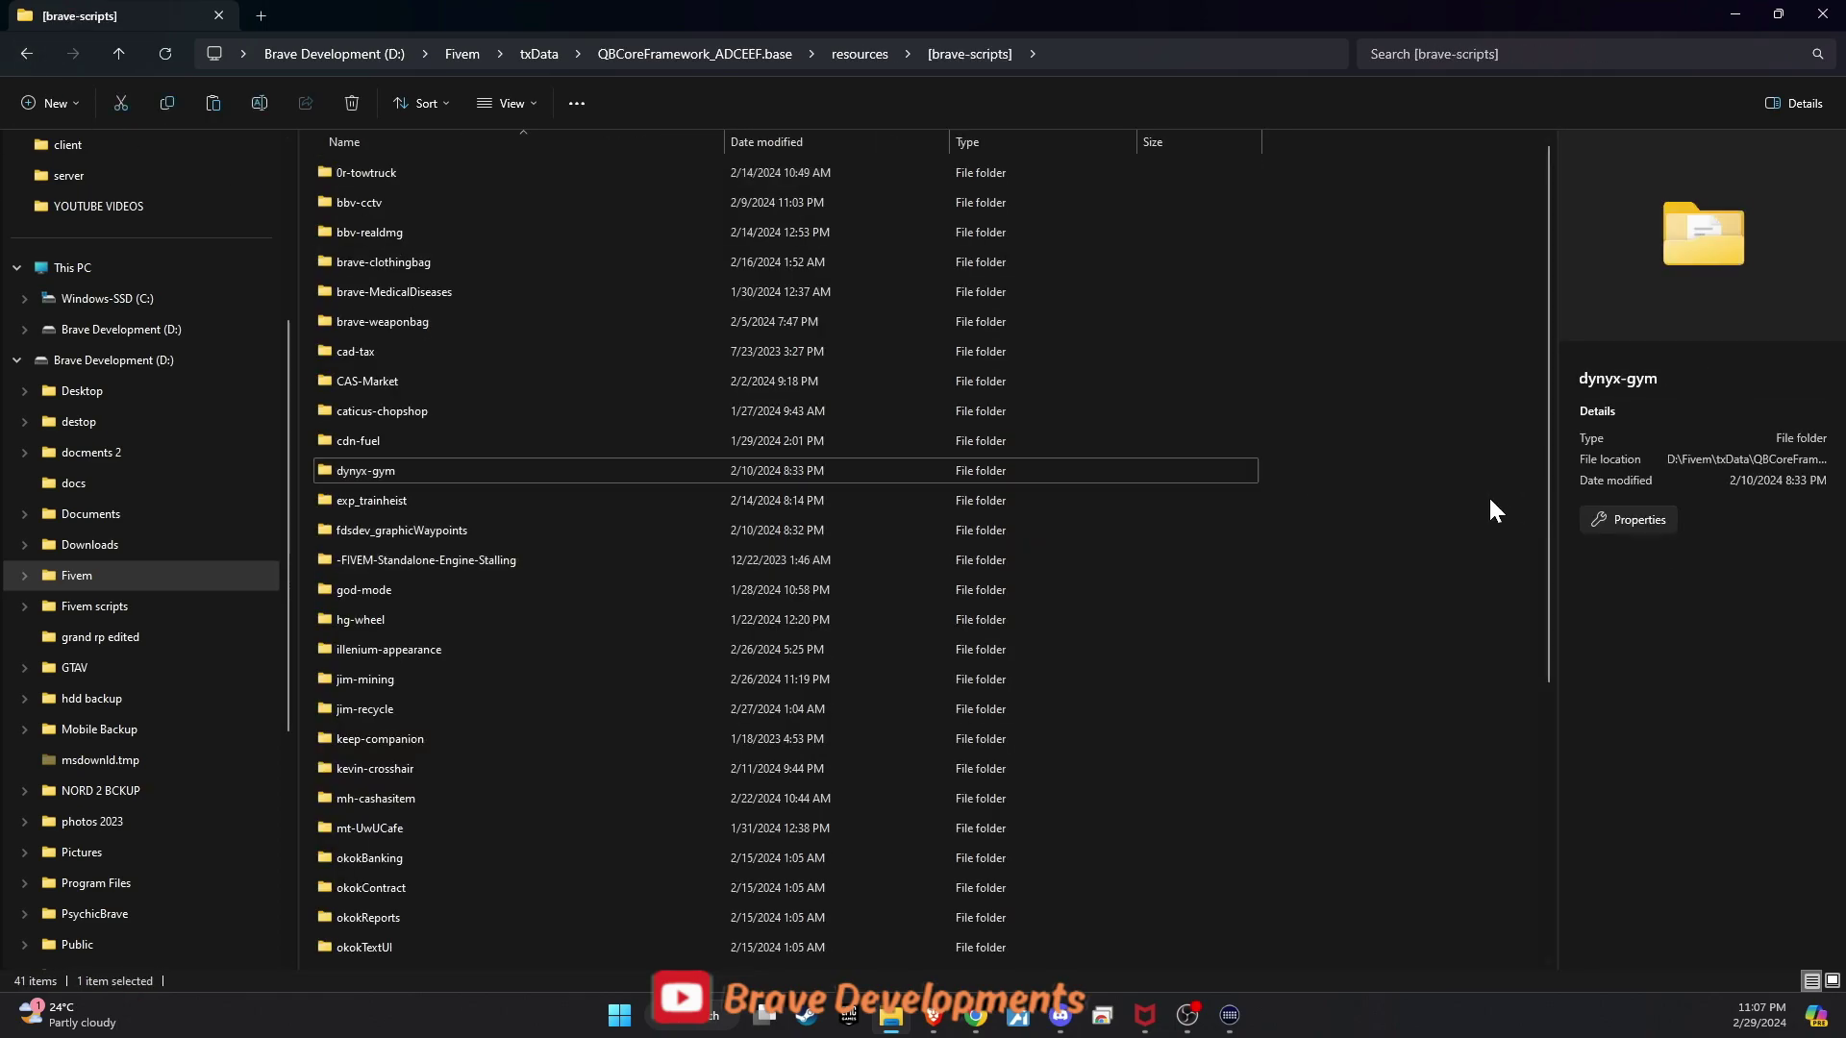
left_click(1493, 510)
key("ctrl+v")
Step: Rename the pasted folder to snipe-sitting and open it
right_click(408, 959)
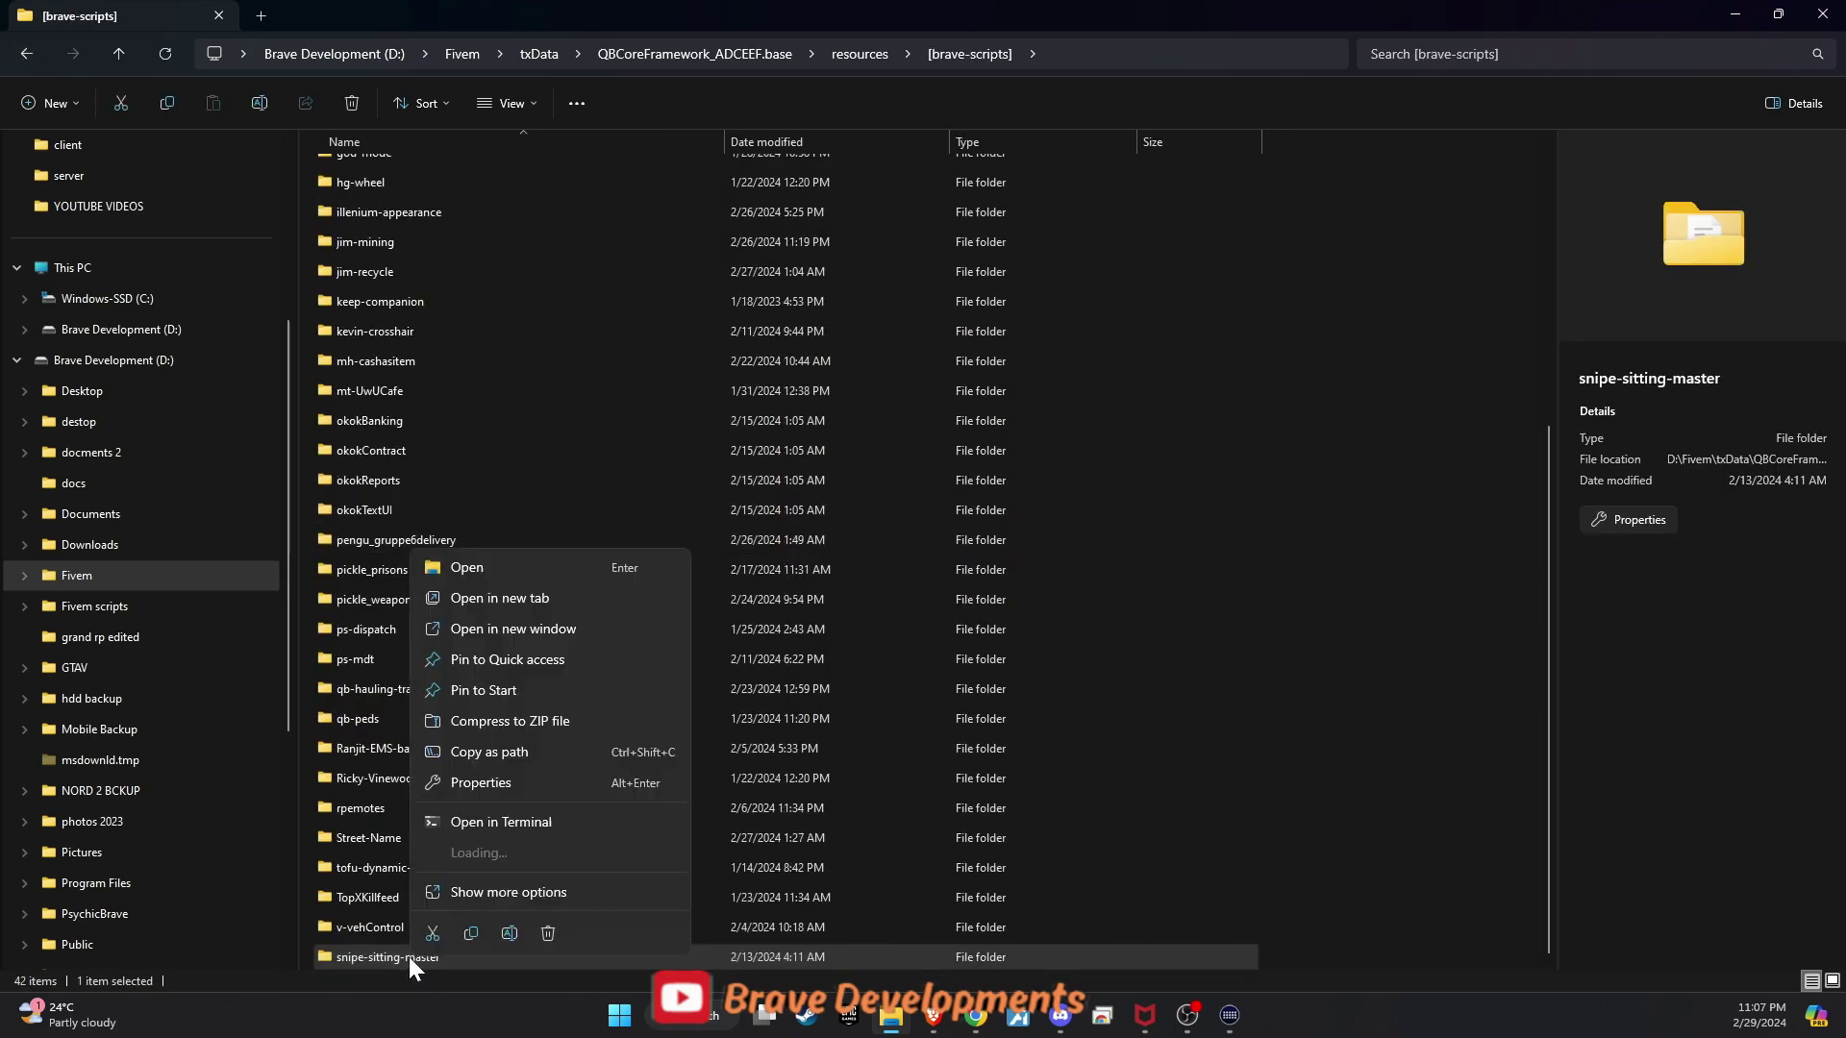
left_click(516, 930)
key("End")
key("BackSpace")
key("BackSpace")
key("BackSpace")
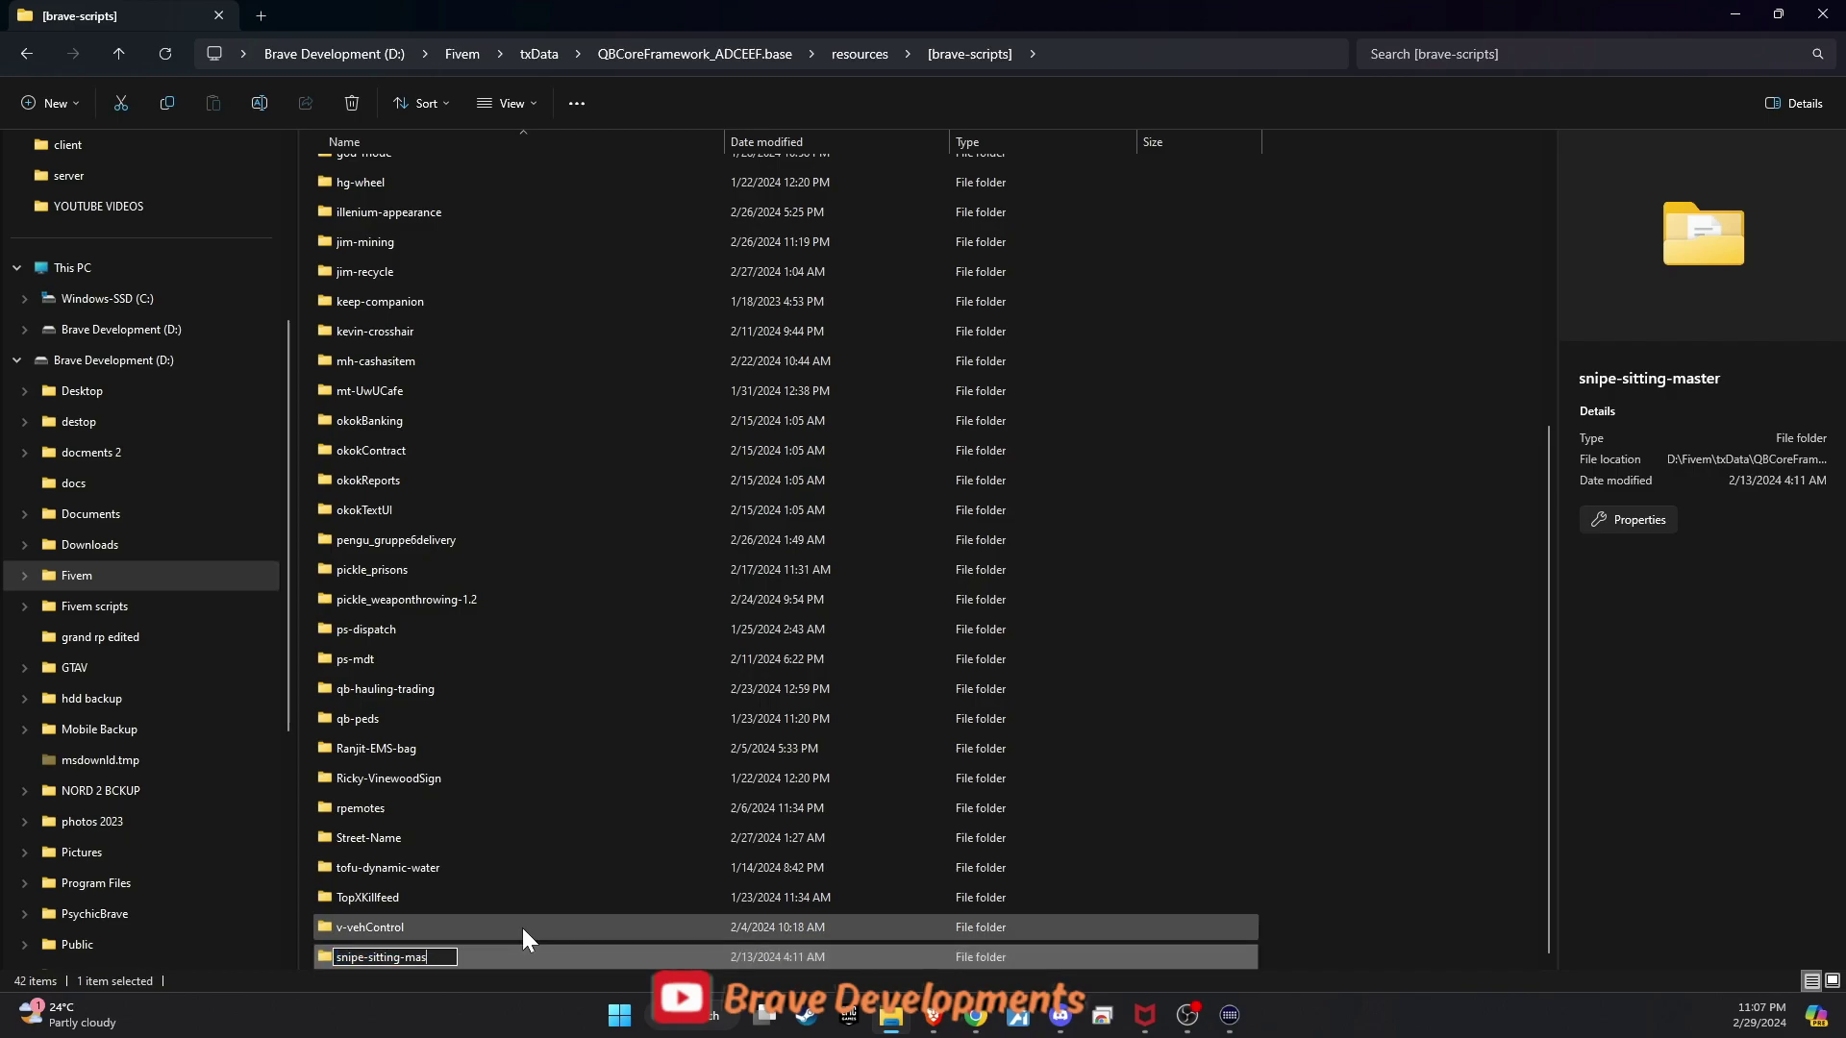
key("BackSpace")
key("BackSpace")
key("BackSpace")
key("Return")
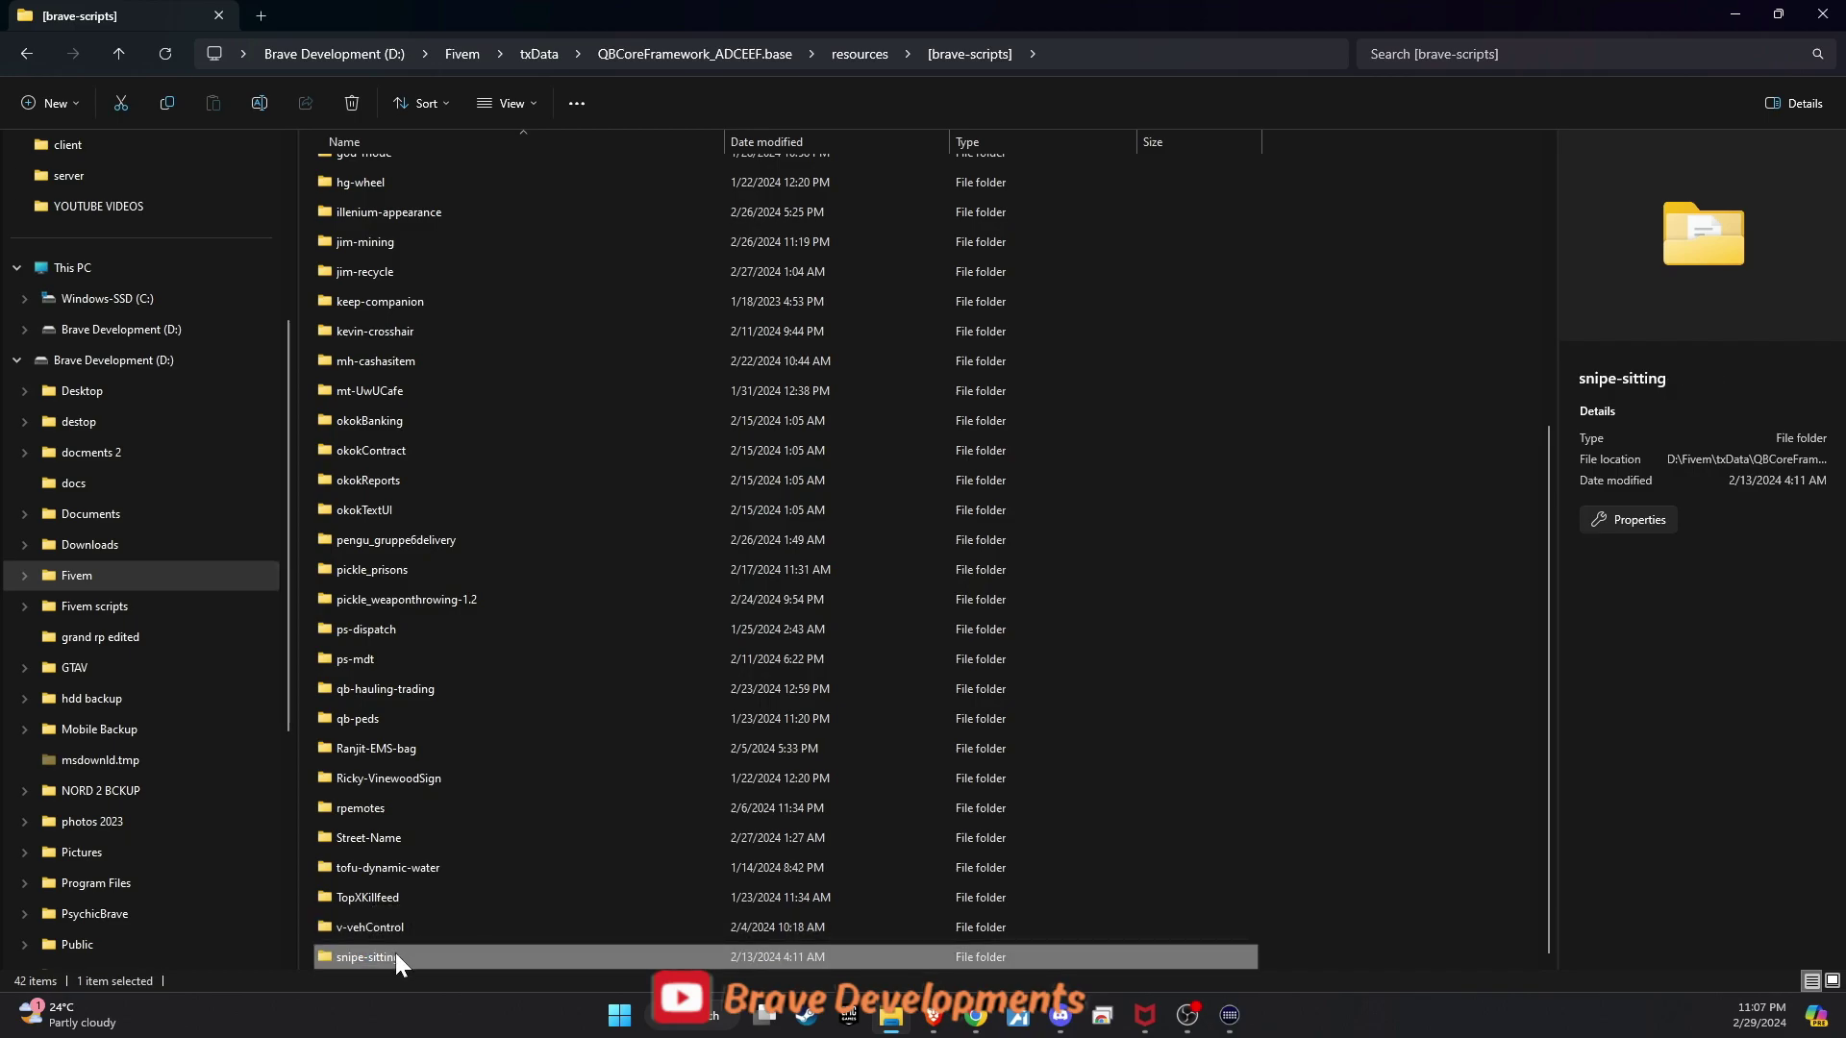
double_click(395, 954)
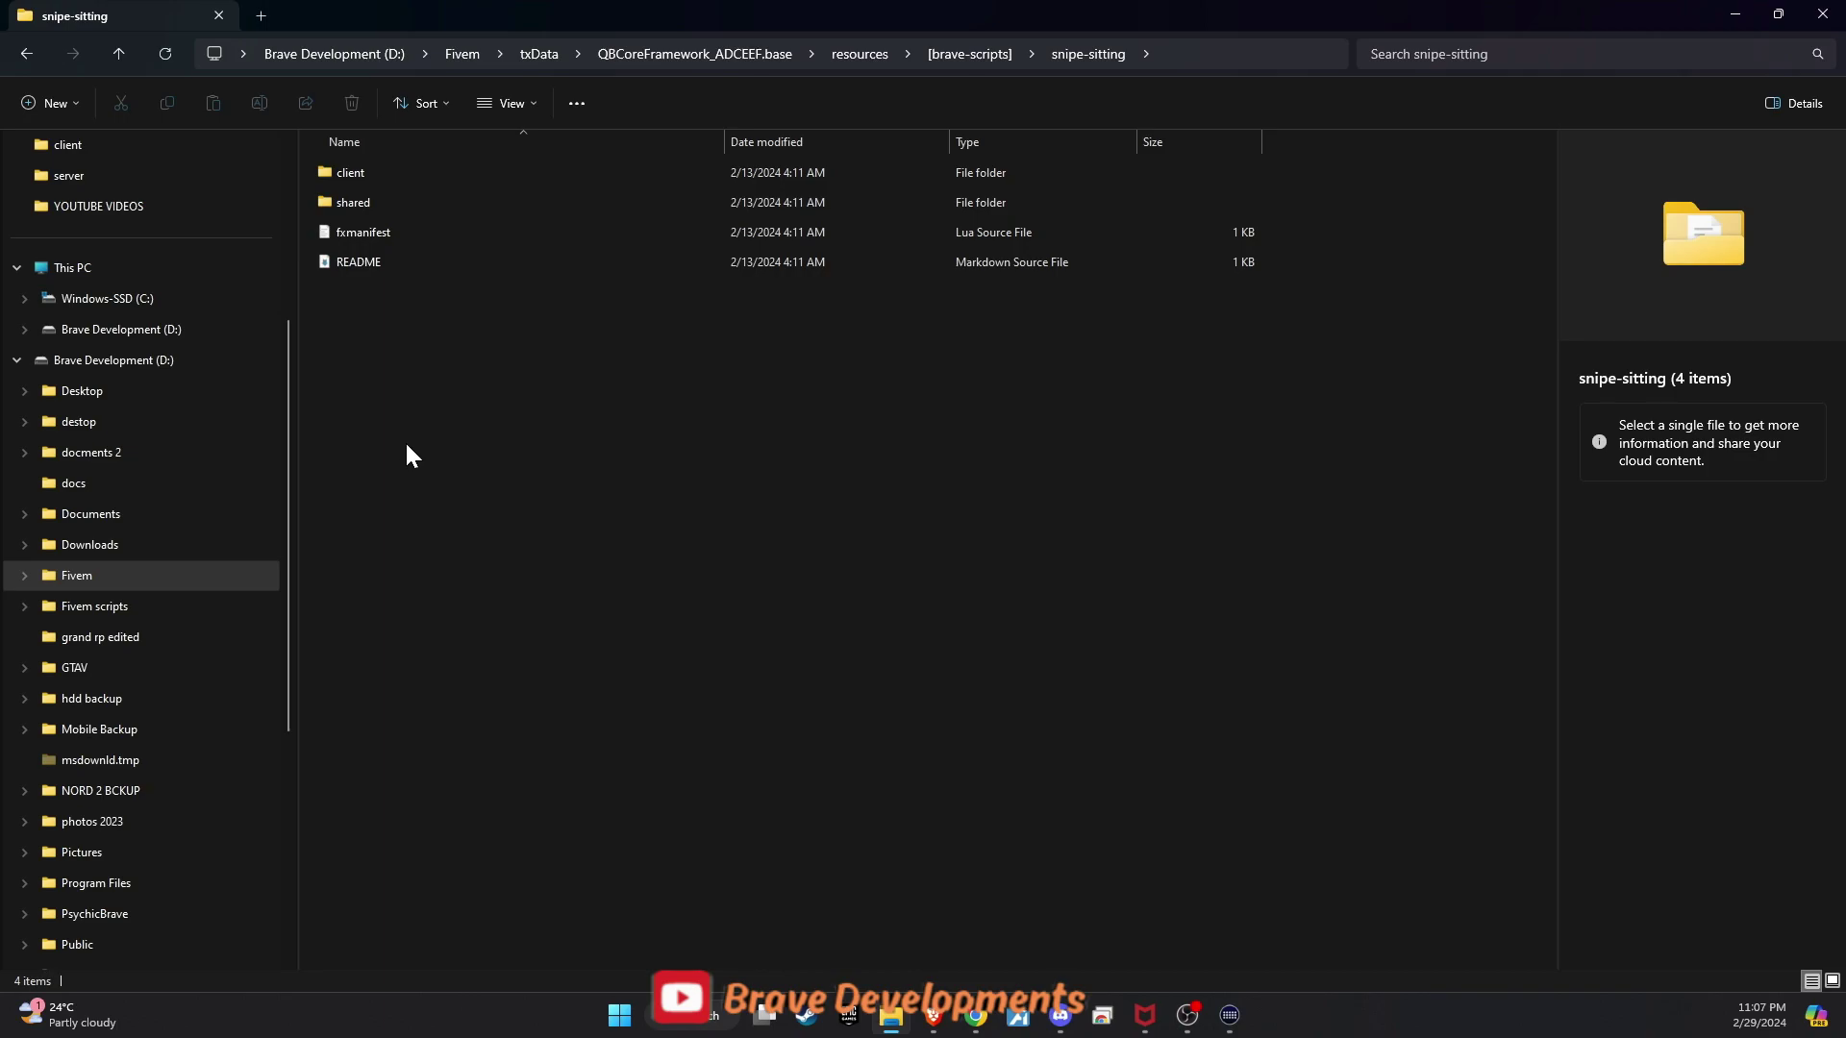
Step: Open config.lua from the shared folder and review its sitting animations comment
double_click(382, 205)
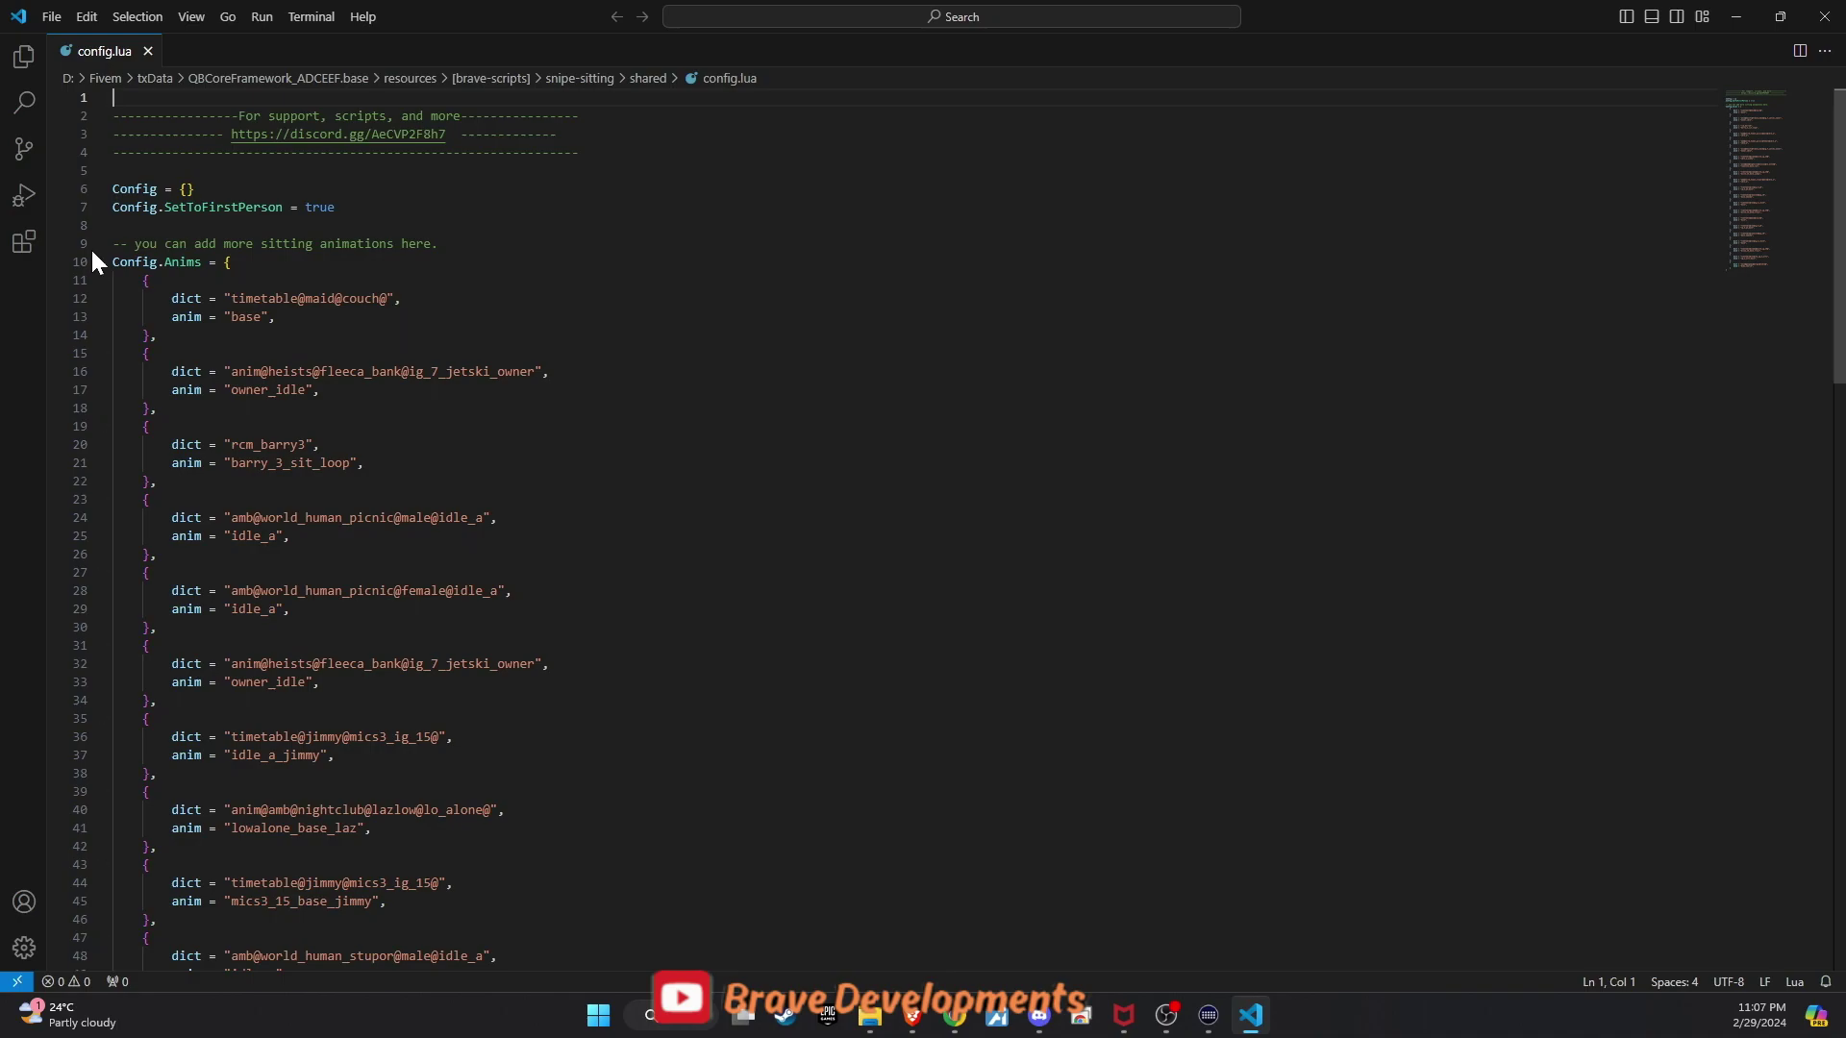
left_click(231, 207)
left_click(311, 242)
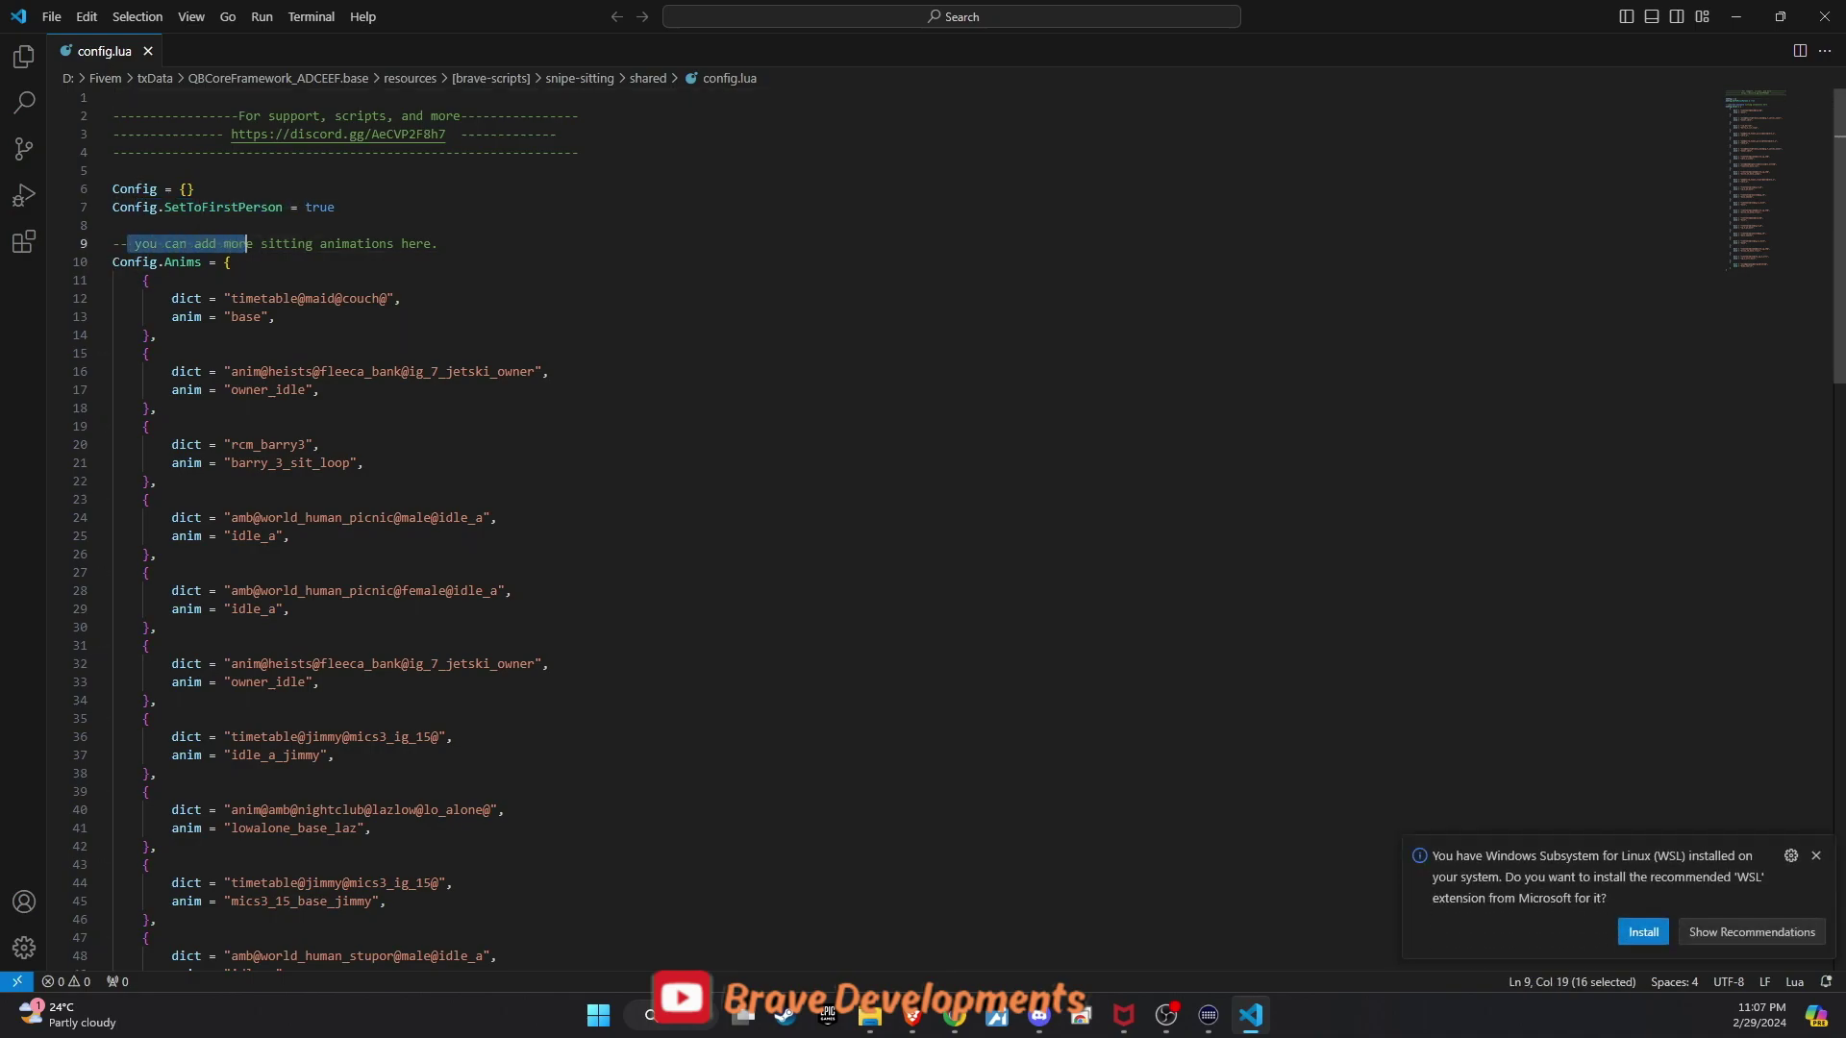
scroll(922, 534, "down", 5)
scroll(923, 535, "down", 5)
scroll(924, 535, "down", 10)
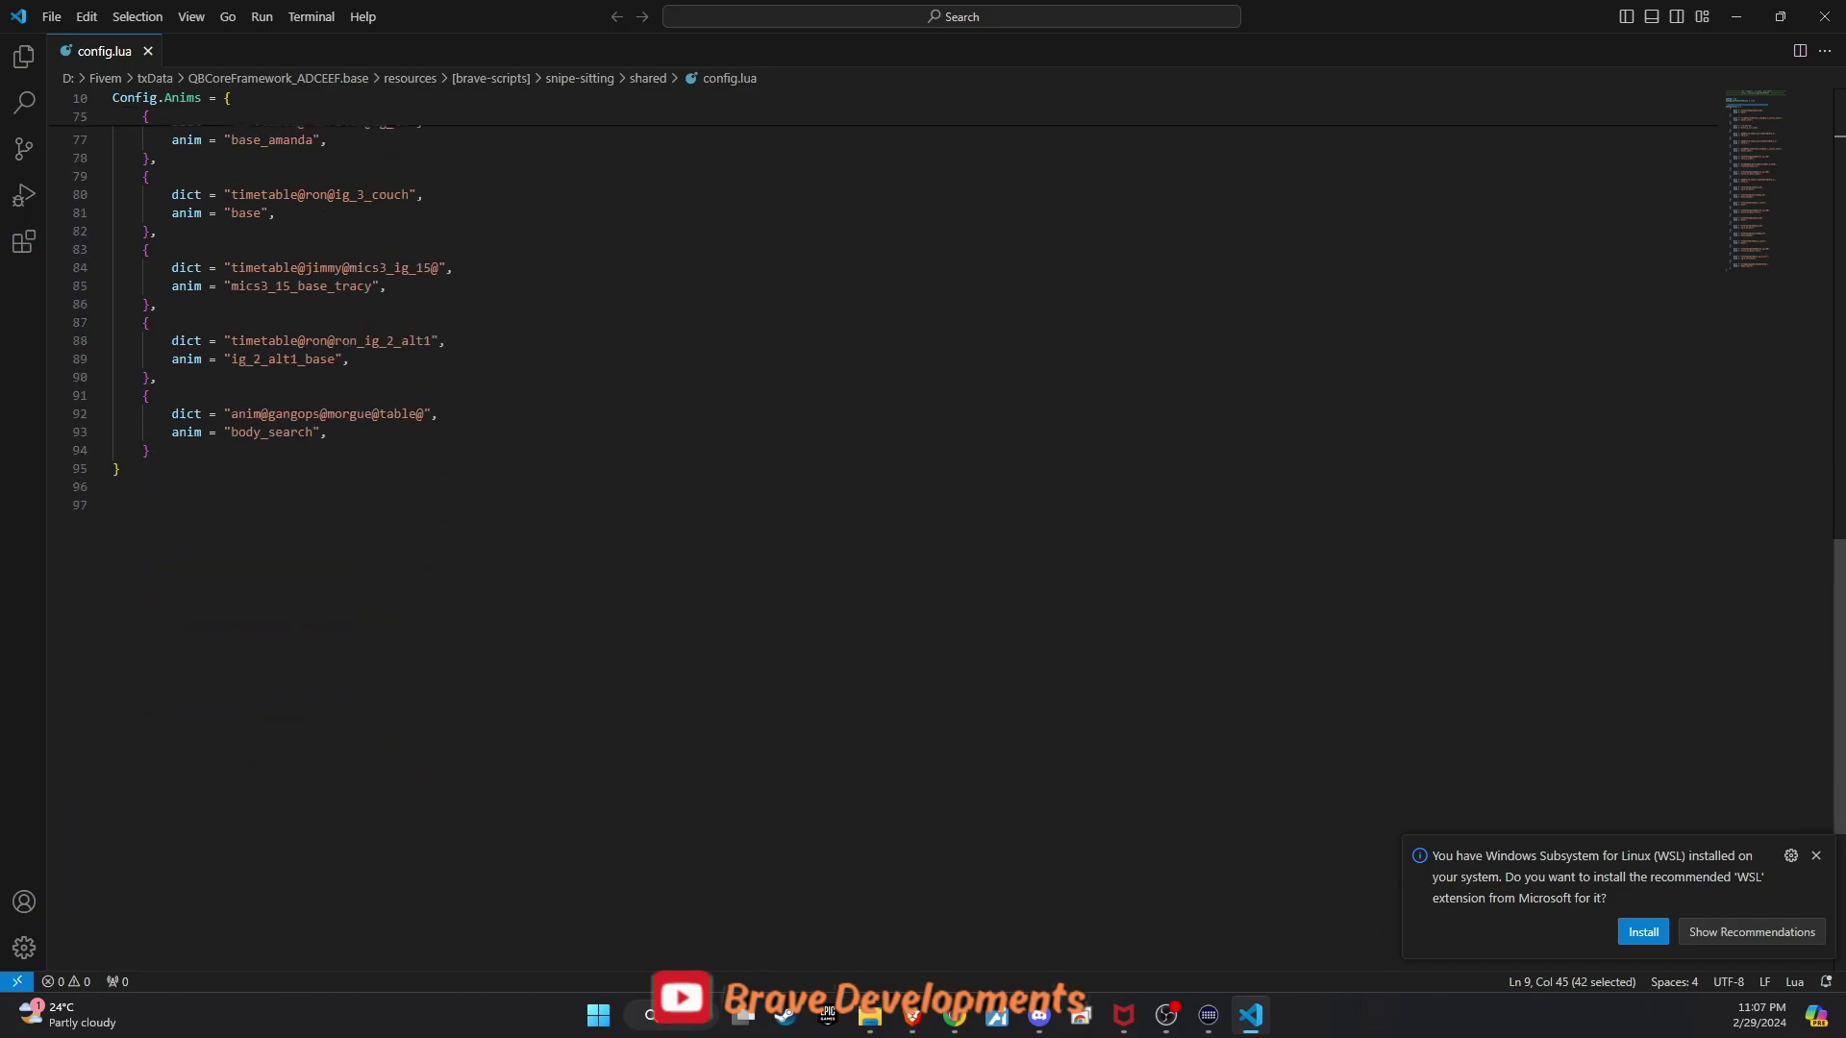
scroll(923, 533, "up", 7)
scroll(924, 534, "up", 6)
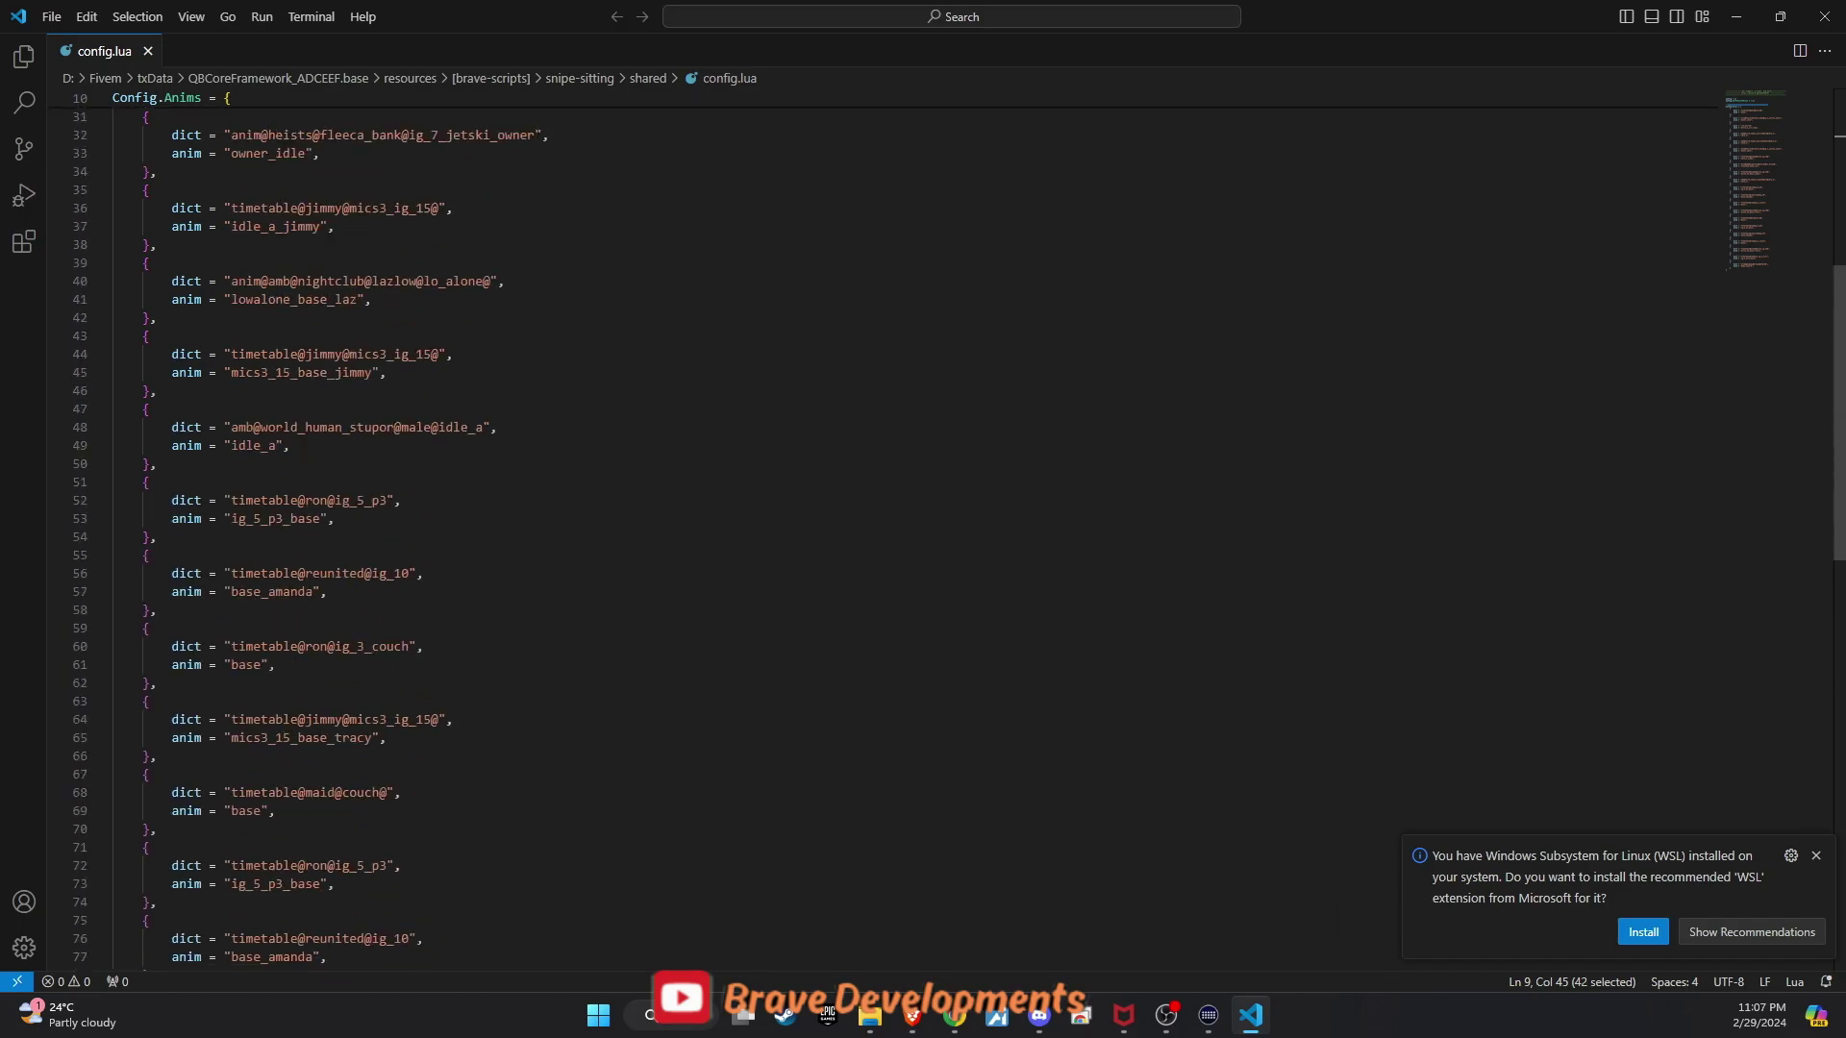
scroll(923, 534, "up", 10)
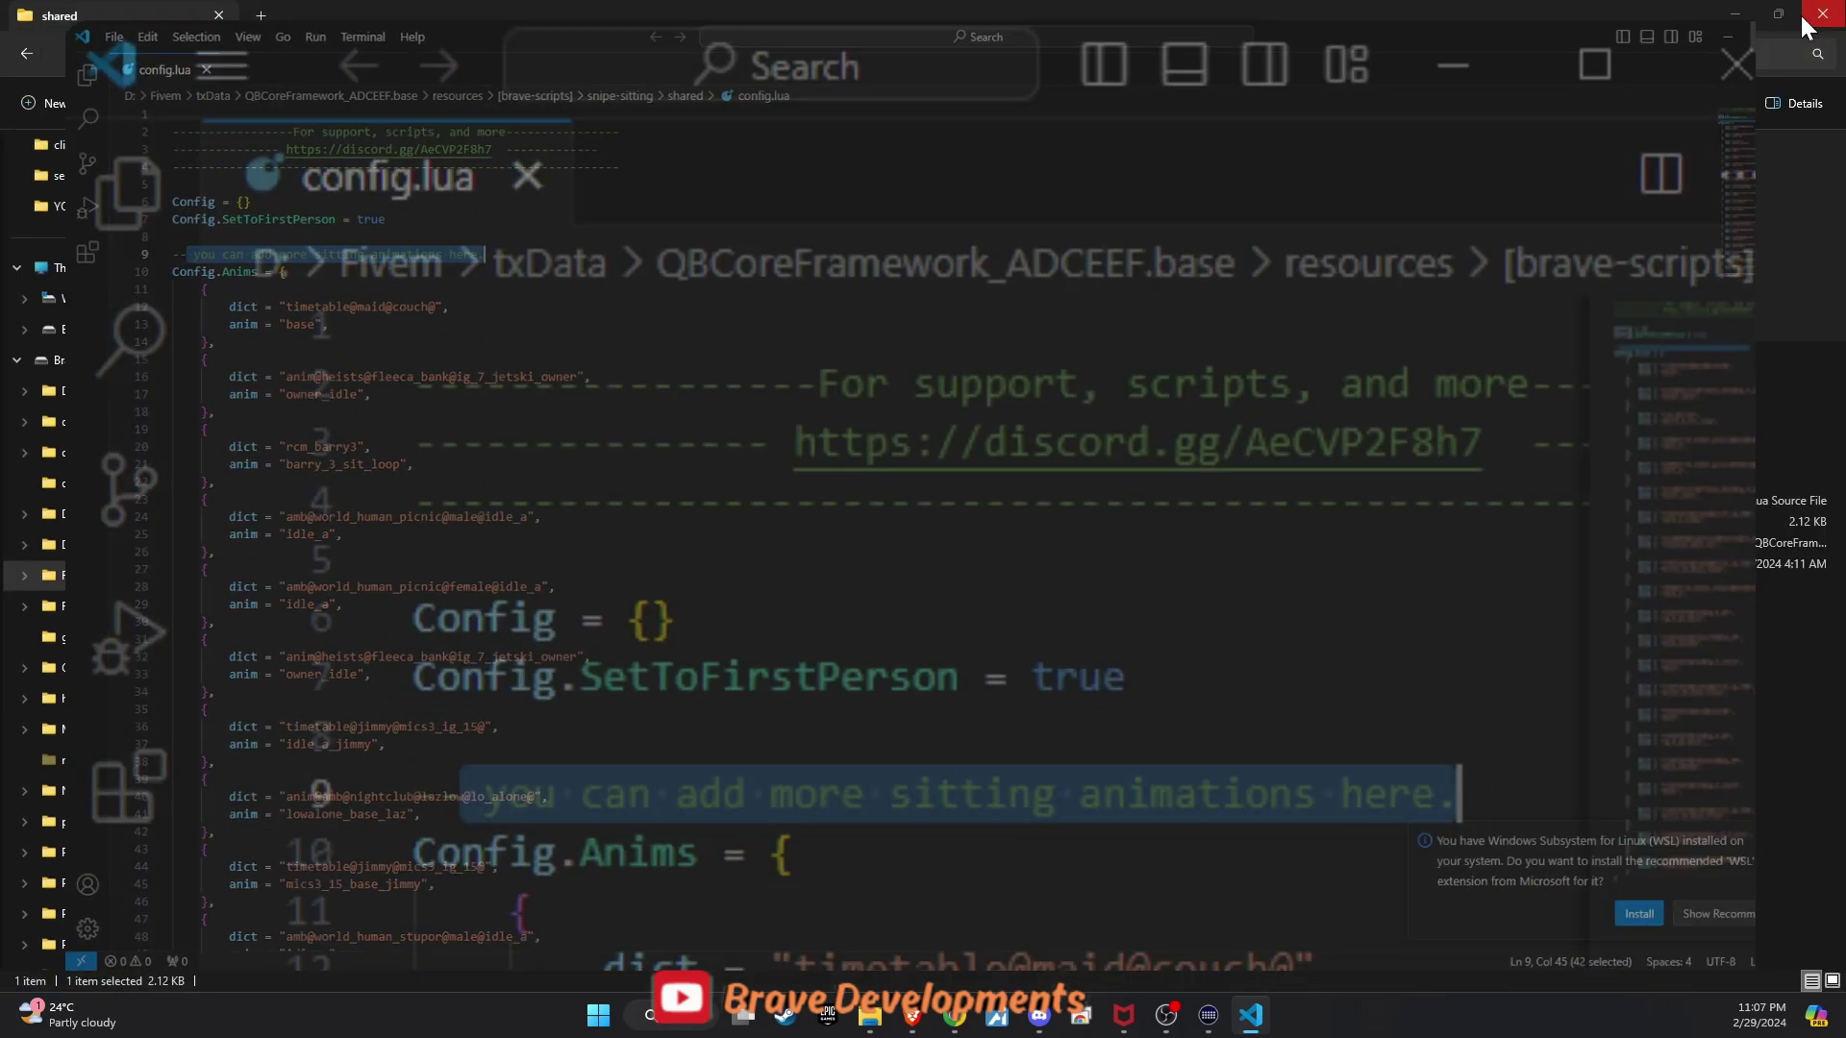
Step: Minimise VS Code and bring File Explorer back to the [brave-scripts] folder
left_click(1037, 189)
left_click(26, 53)
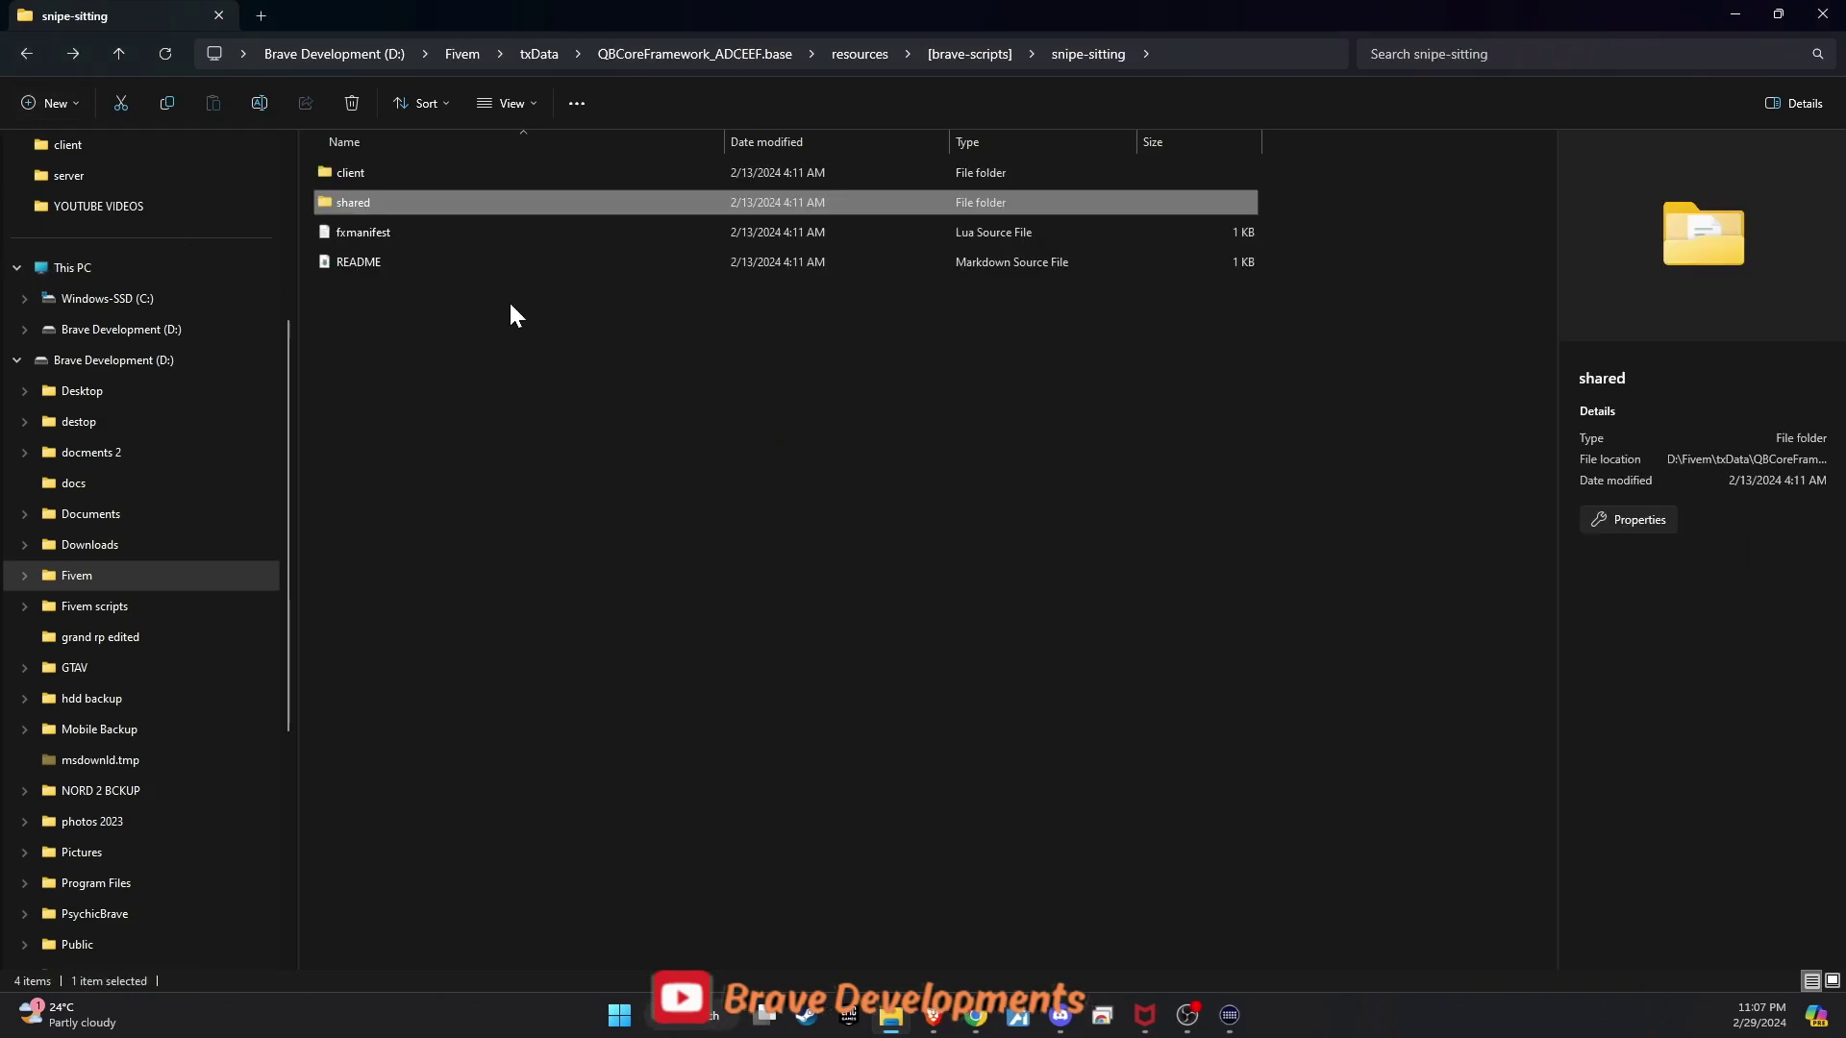
left_click(24, 56)
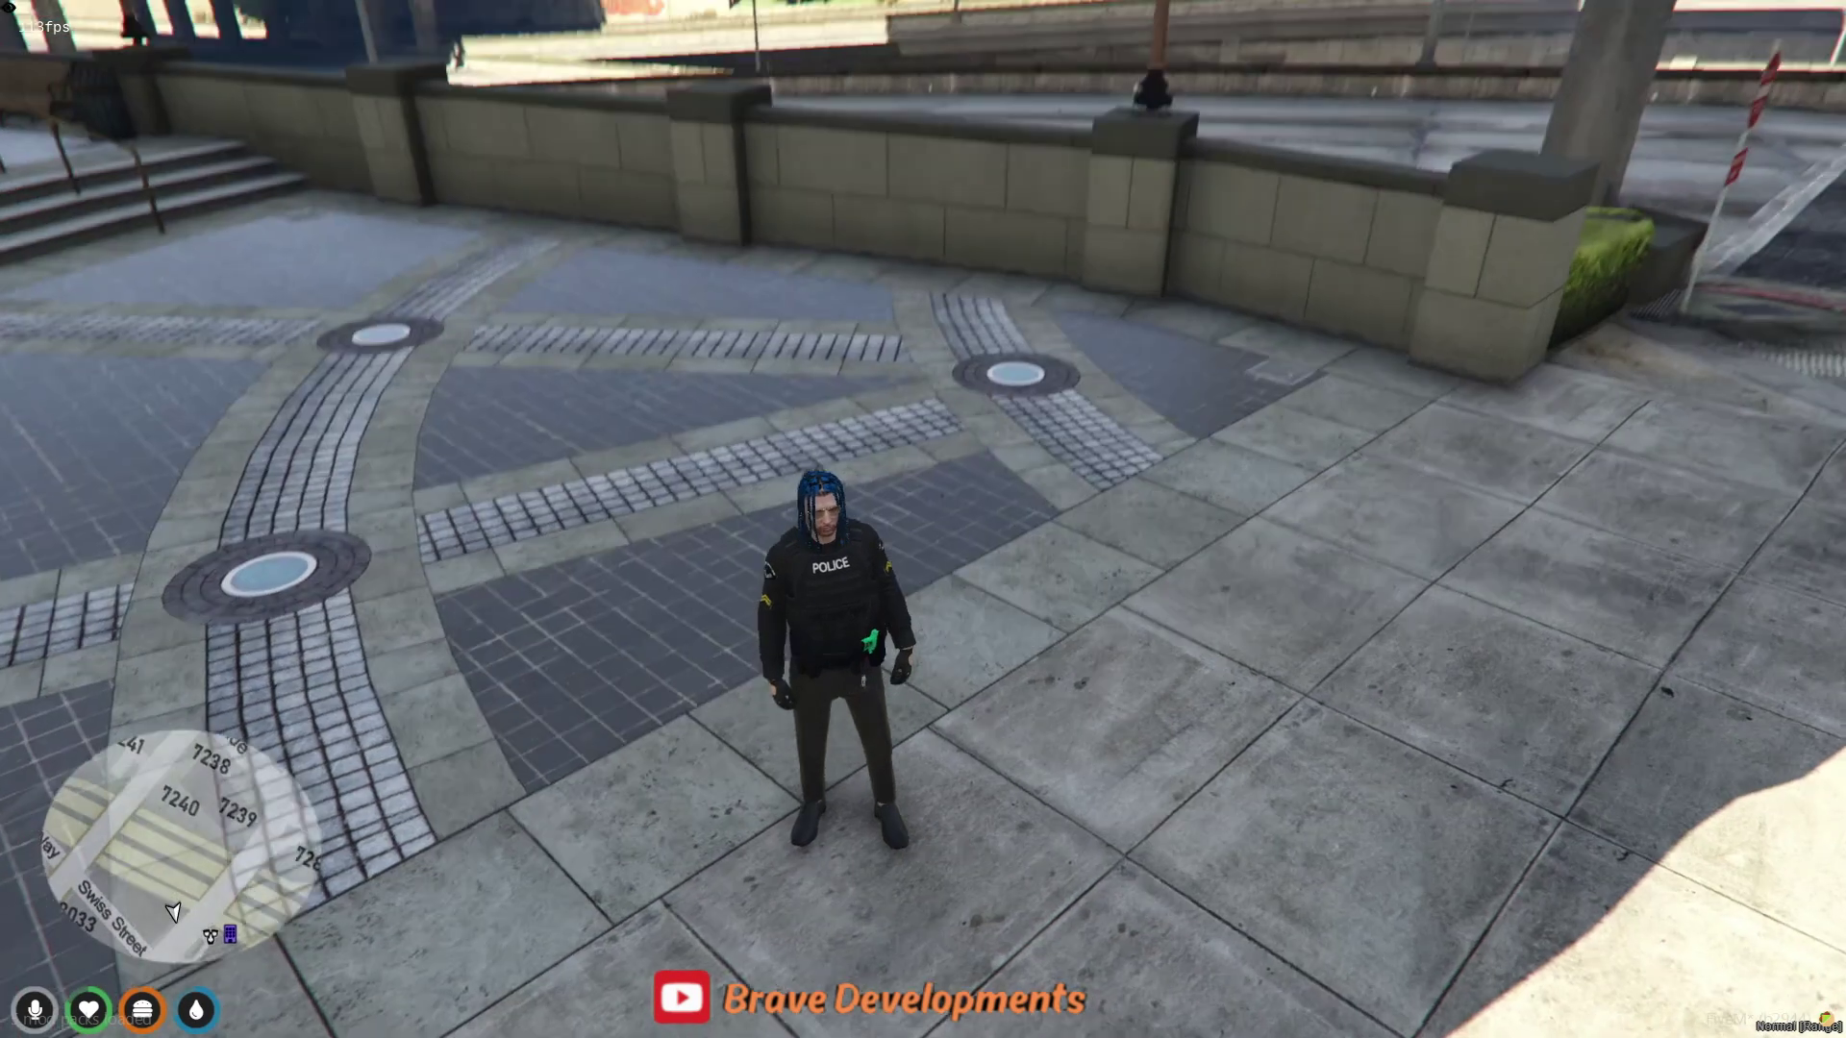
Step: Walk across the plaza, run /sit and sit on the park bench
key("w")
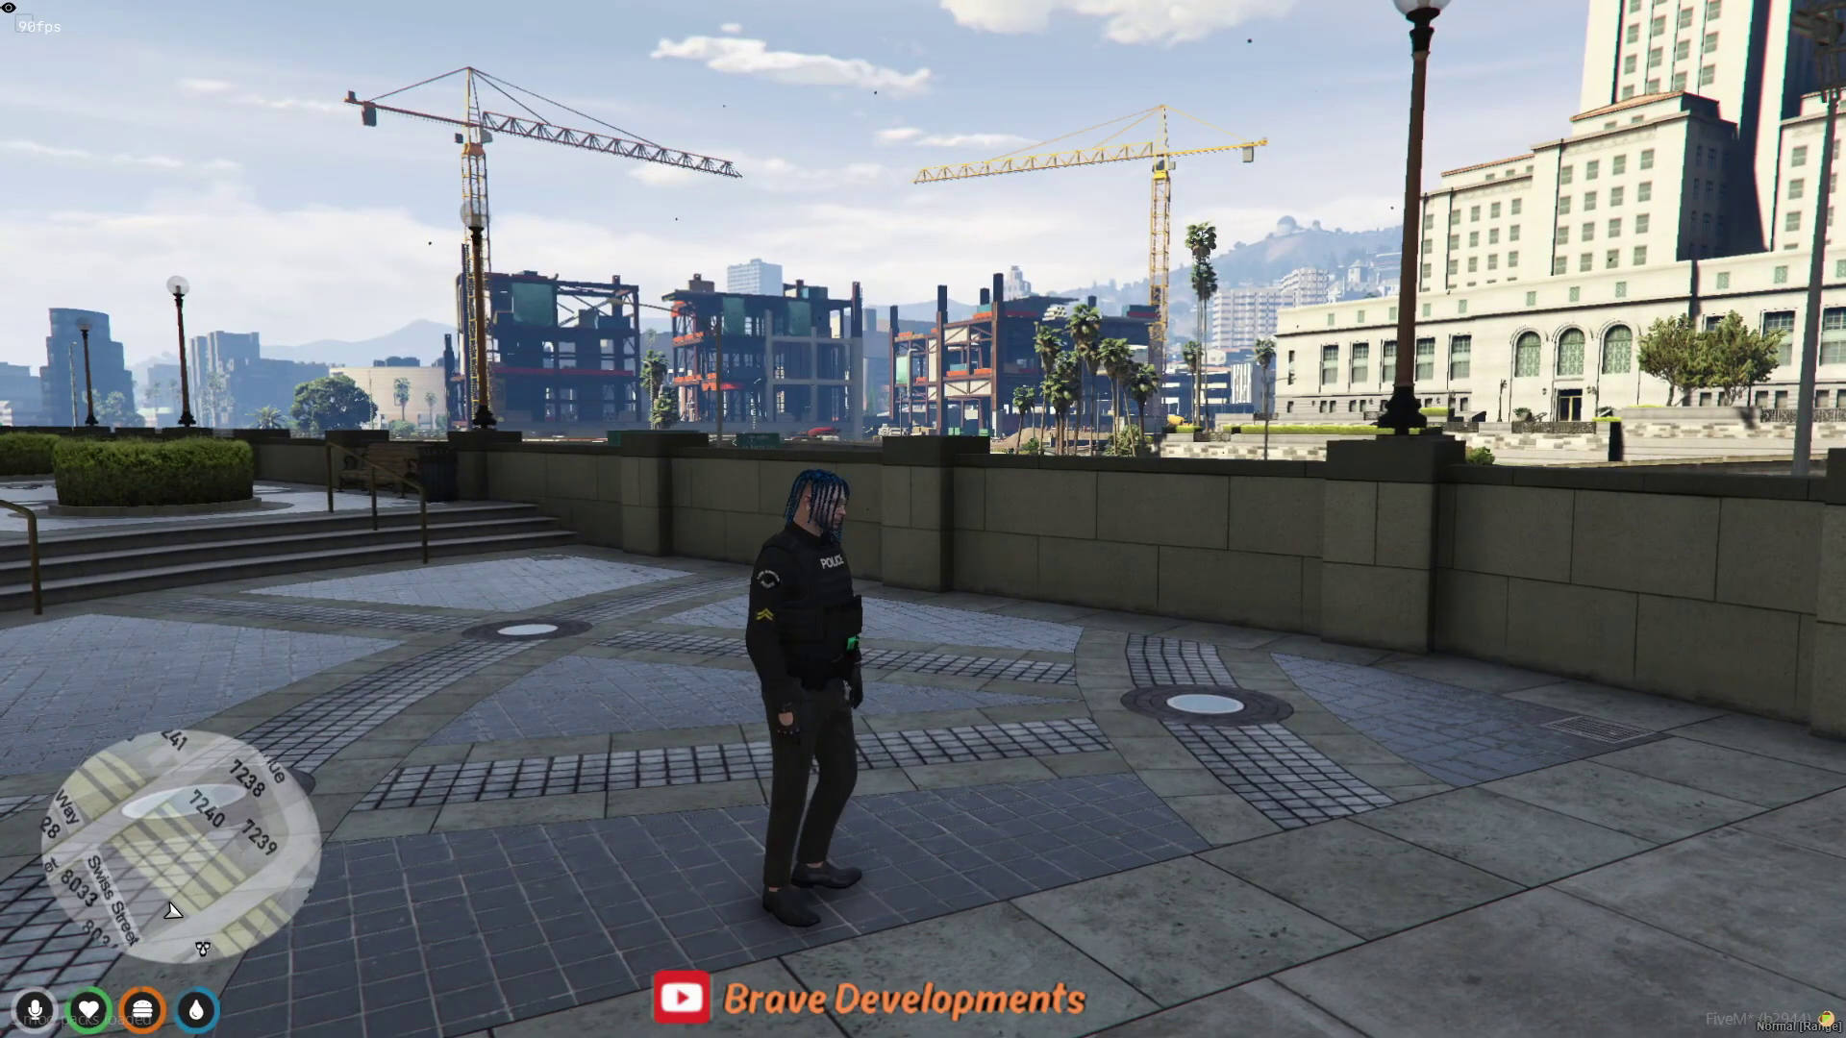
type("t/t")
key("Return")
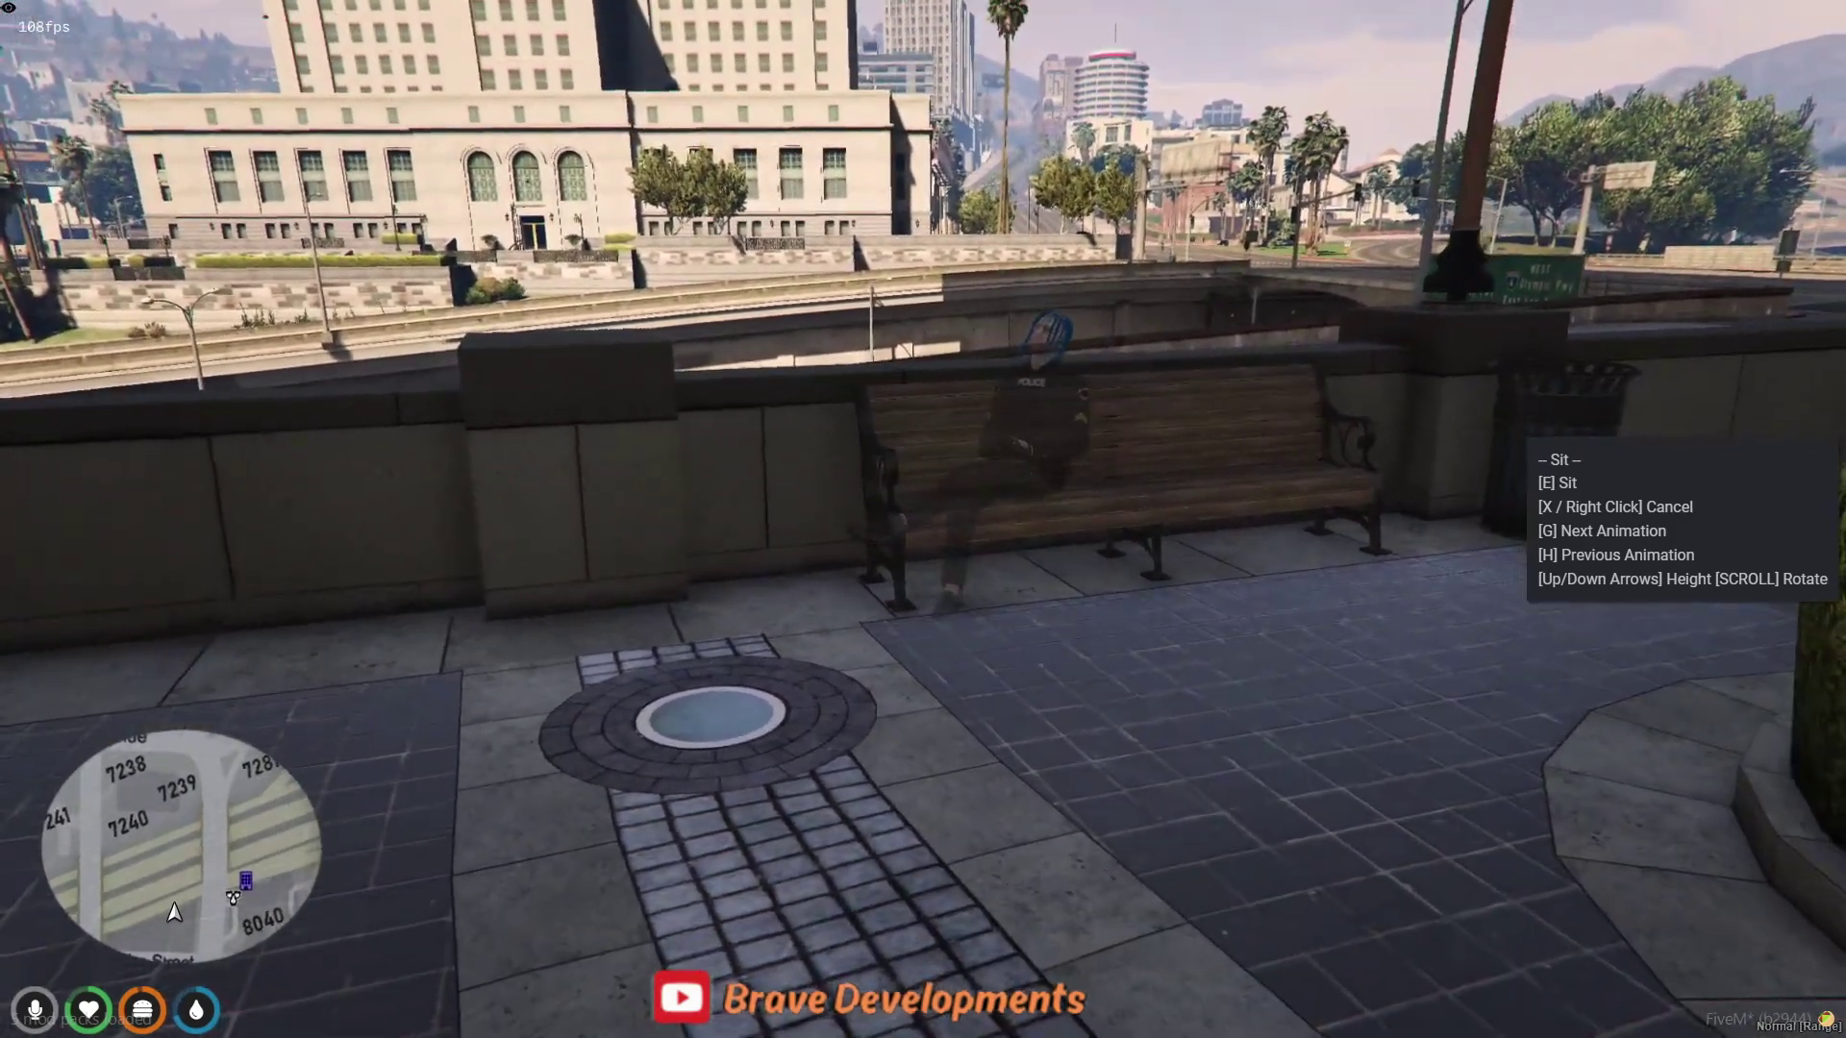
key("e")
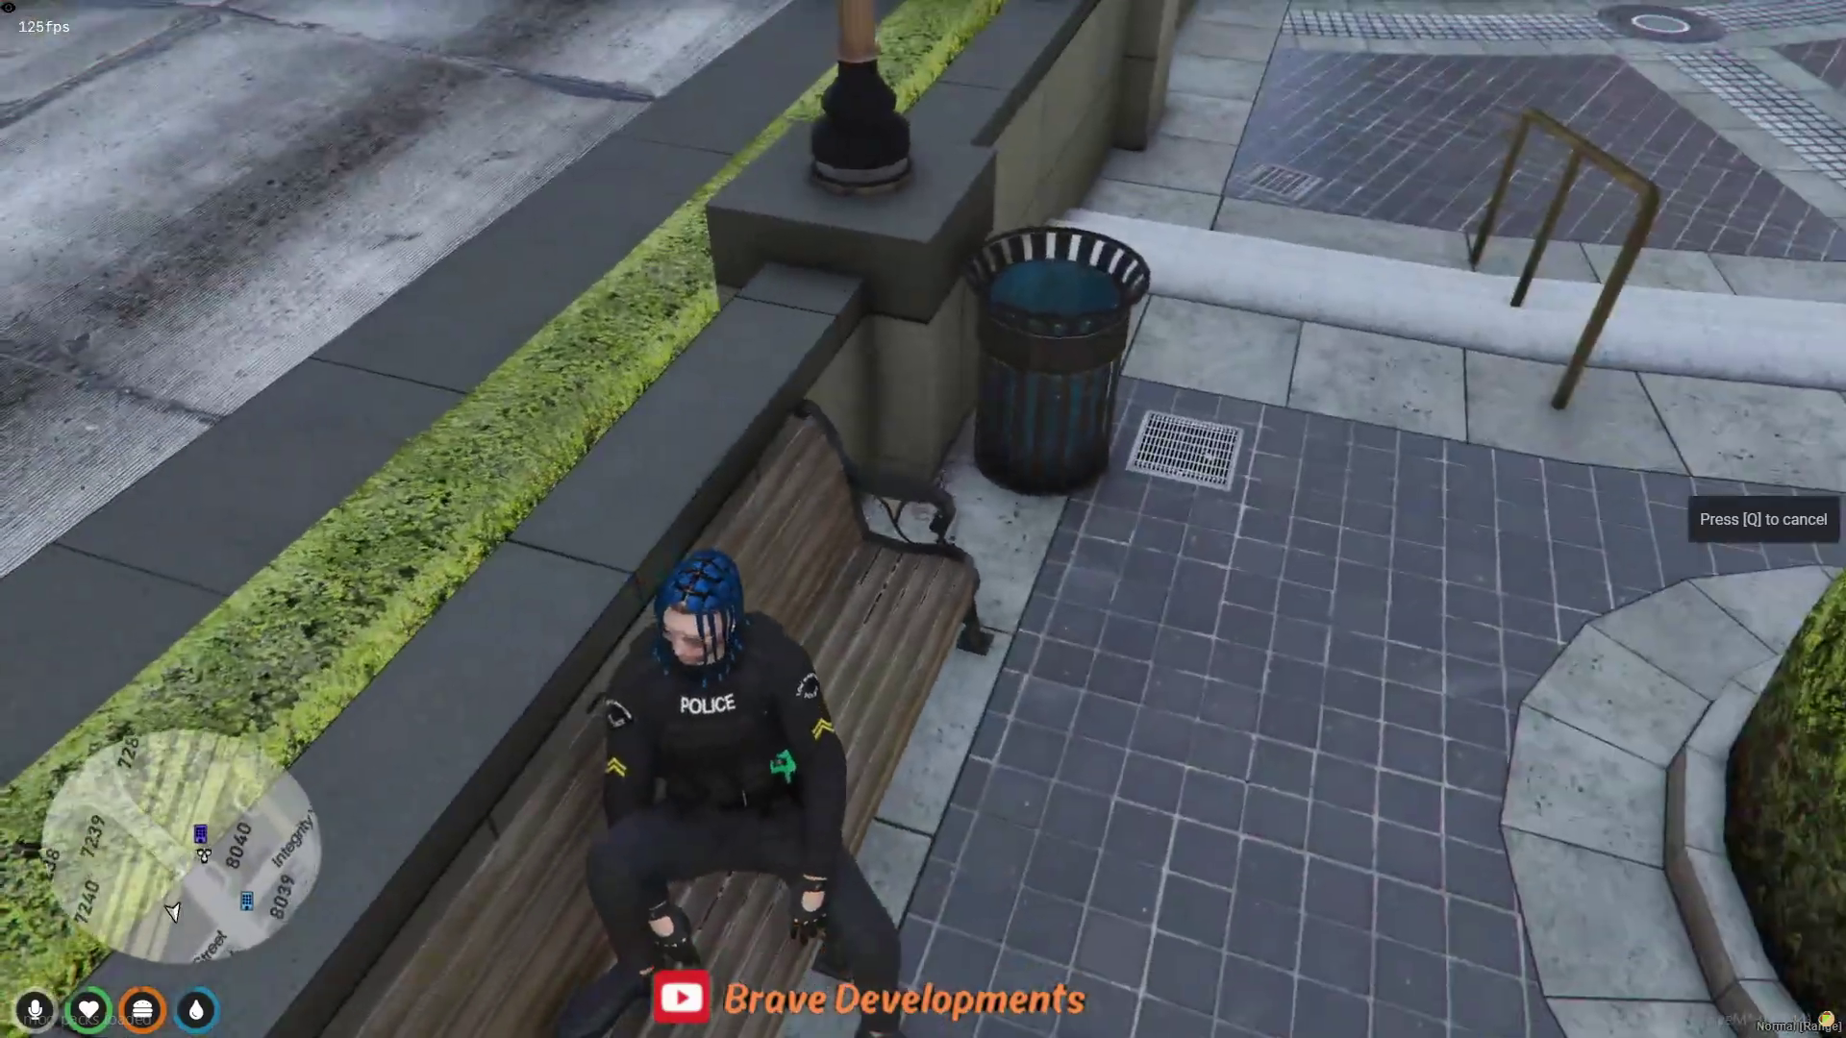
Step: Stand up from the bench and run /sit again for the stone wall ledge
key("q")
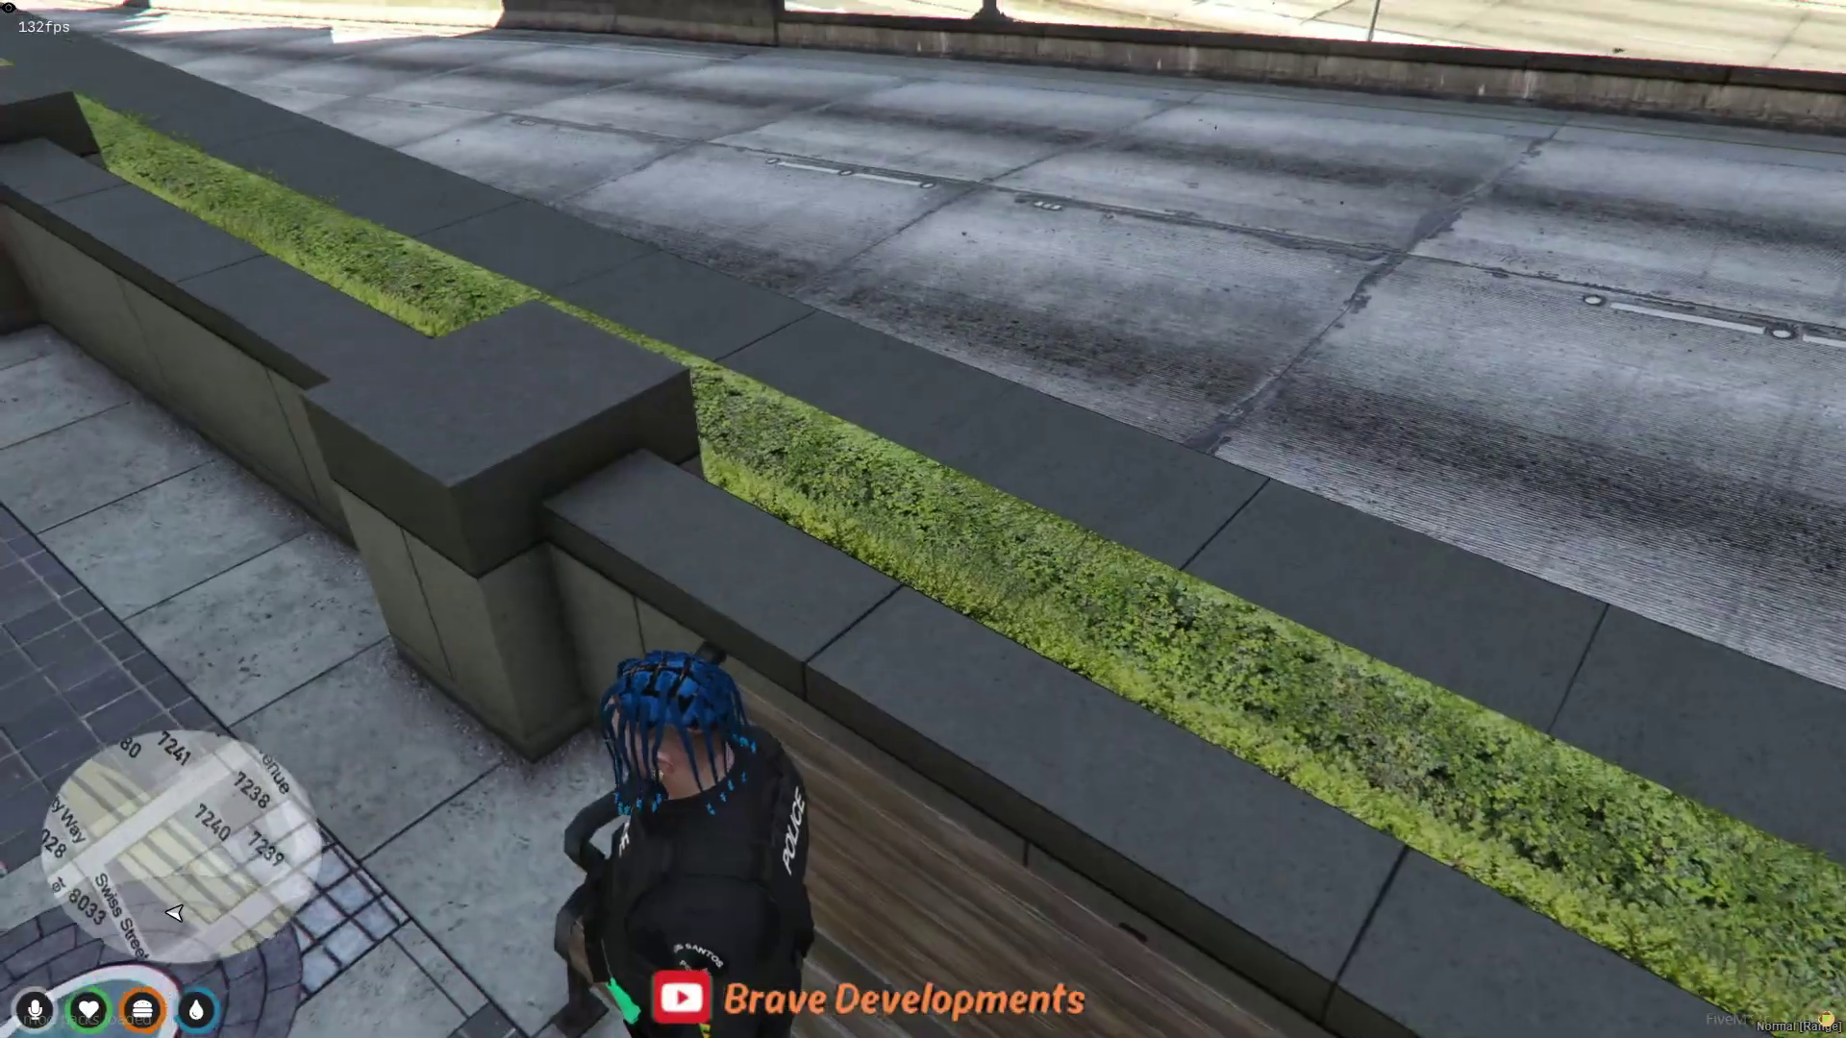
key("t")
type("/si")
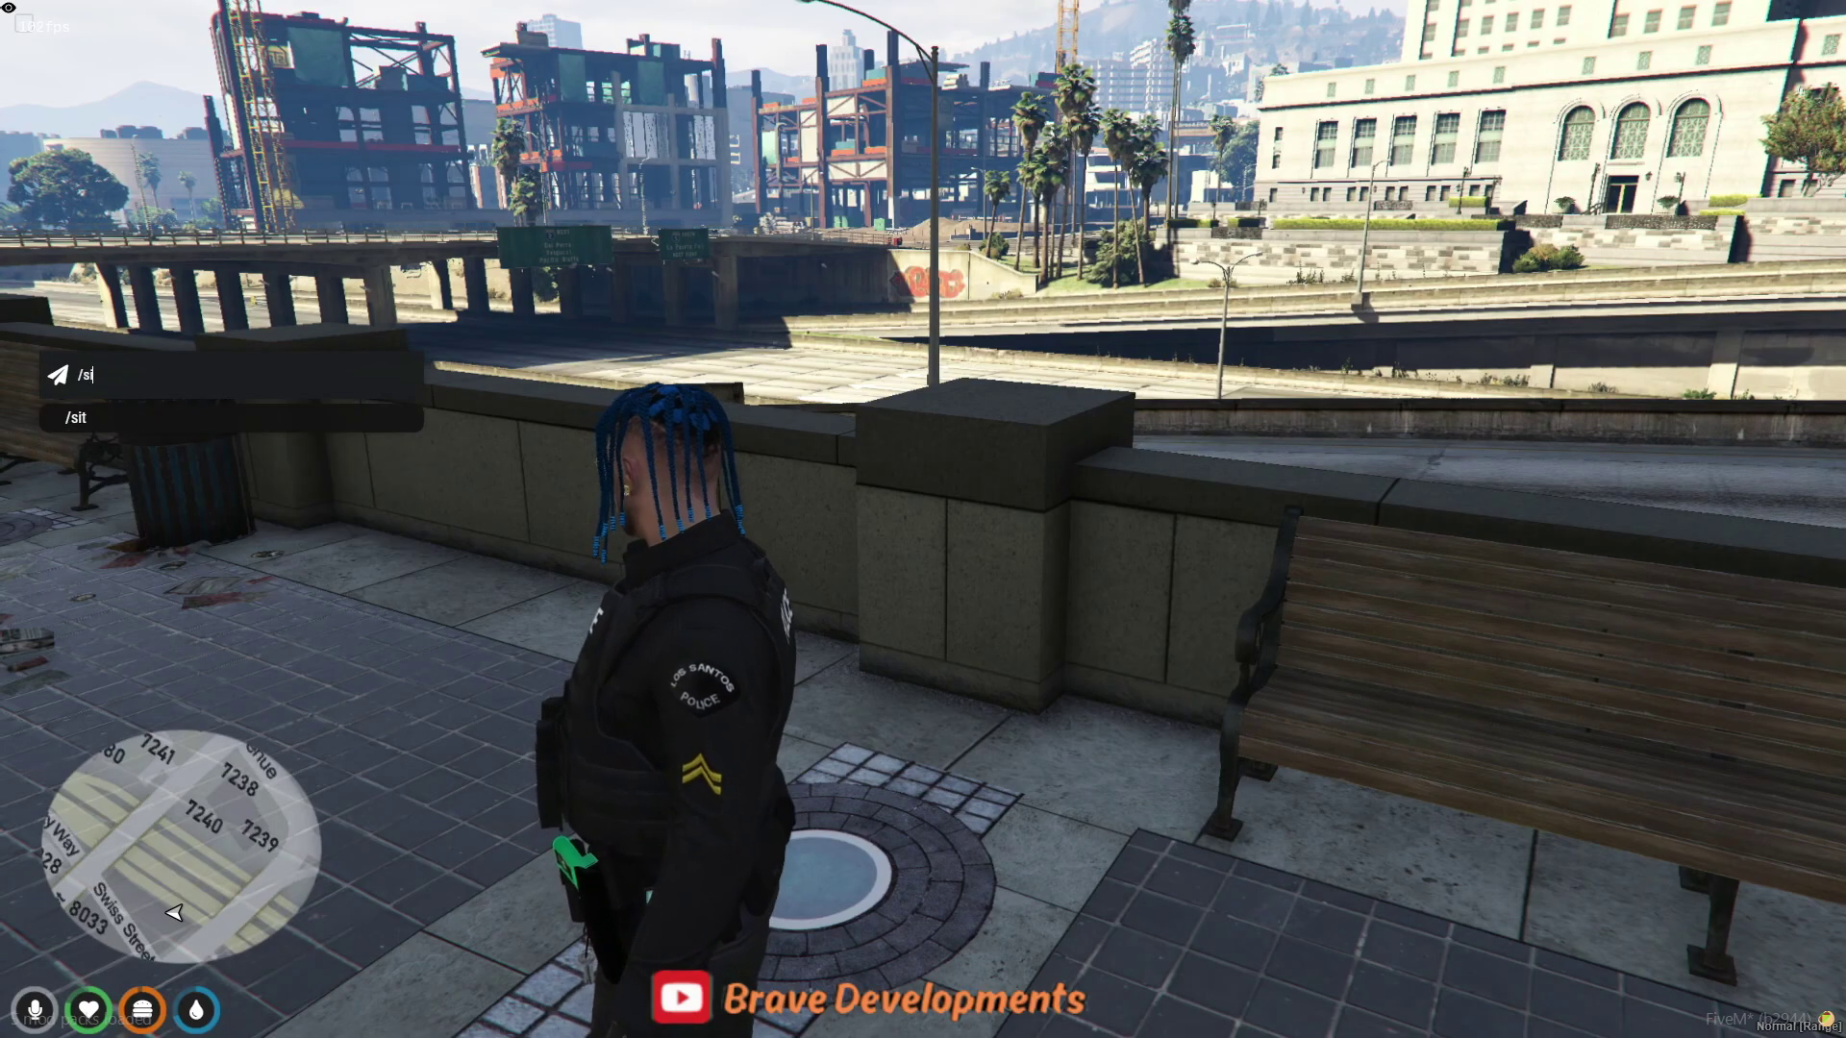
type("t")
key("Return")
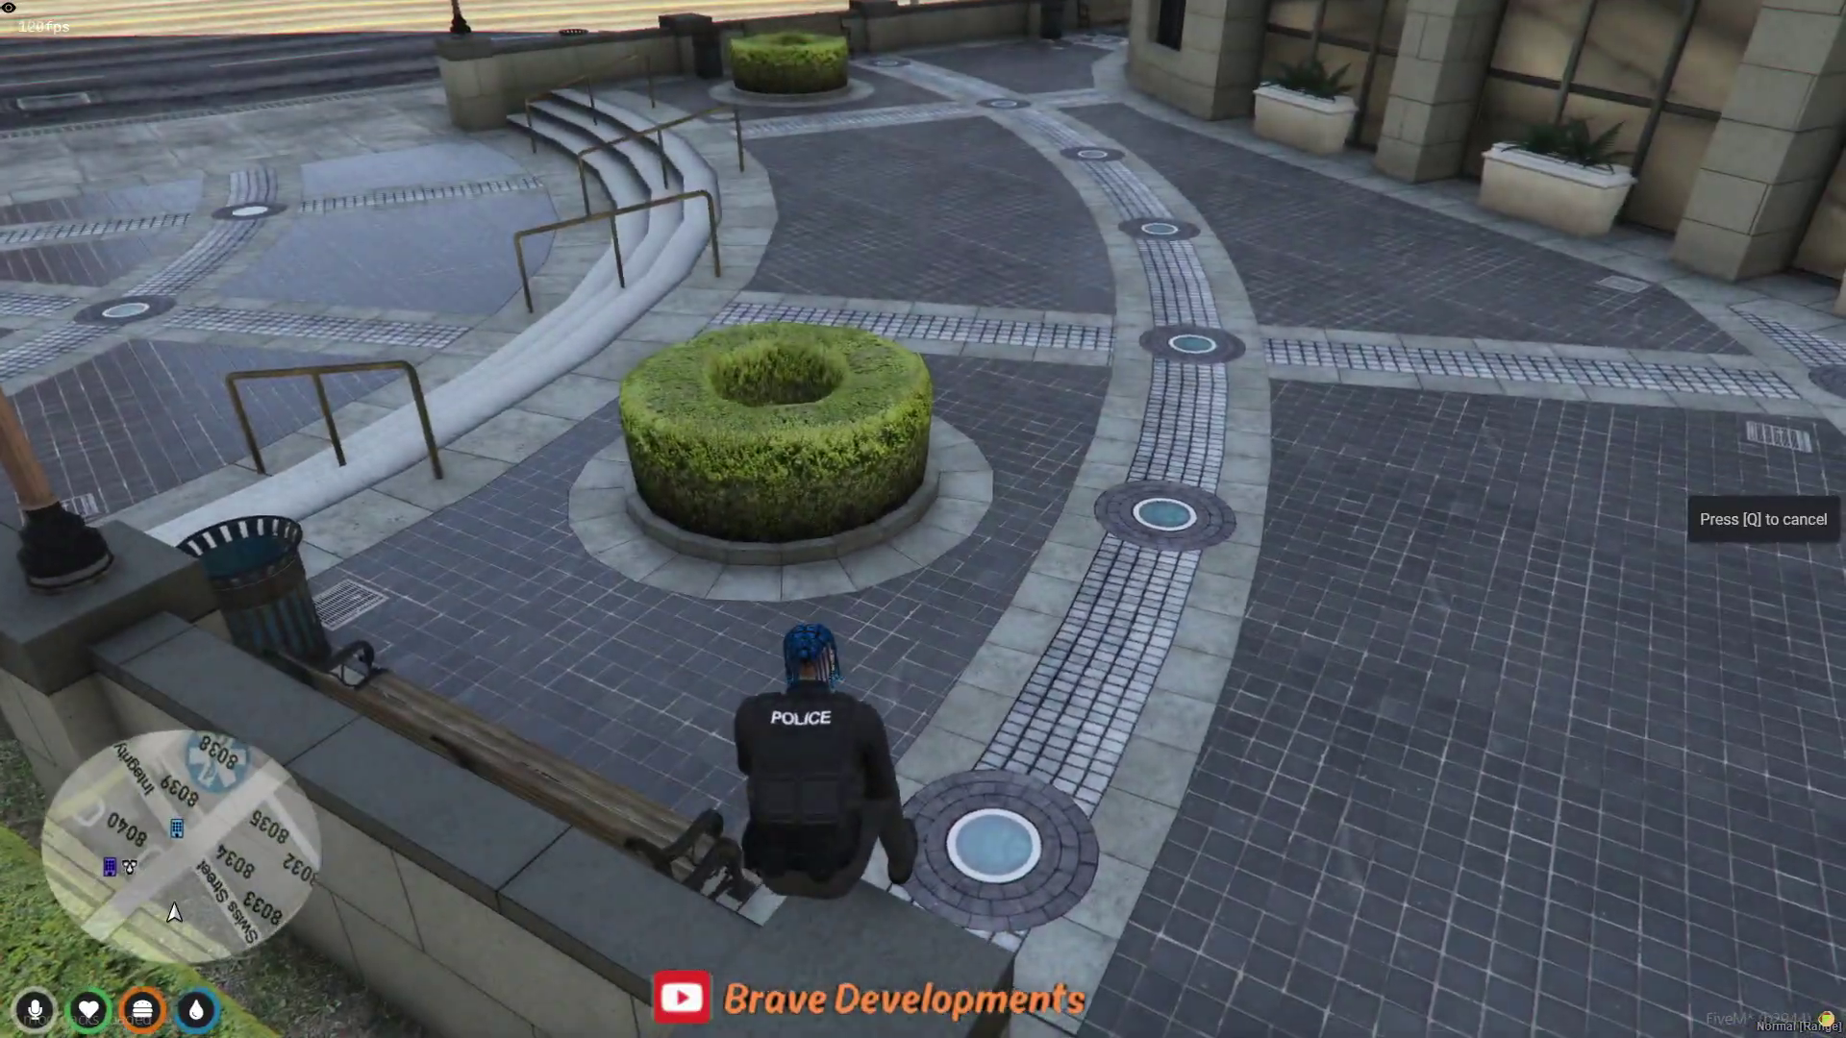
type("q")
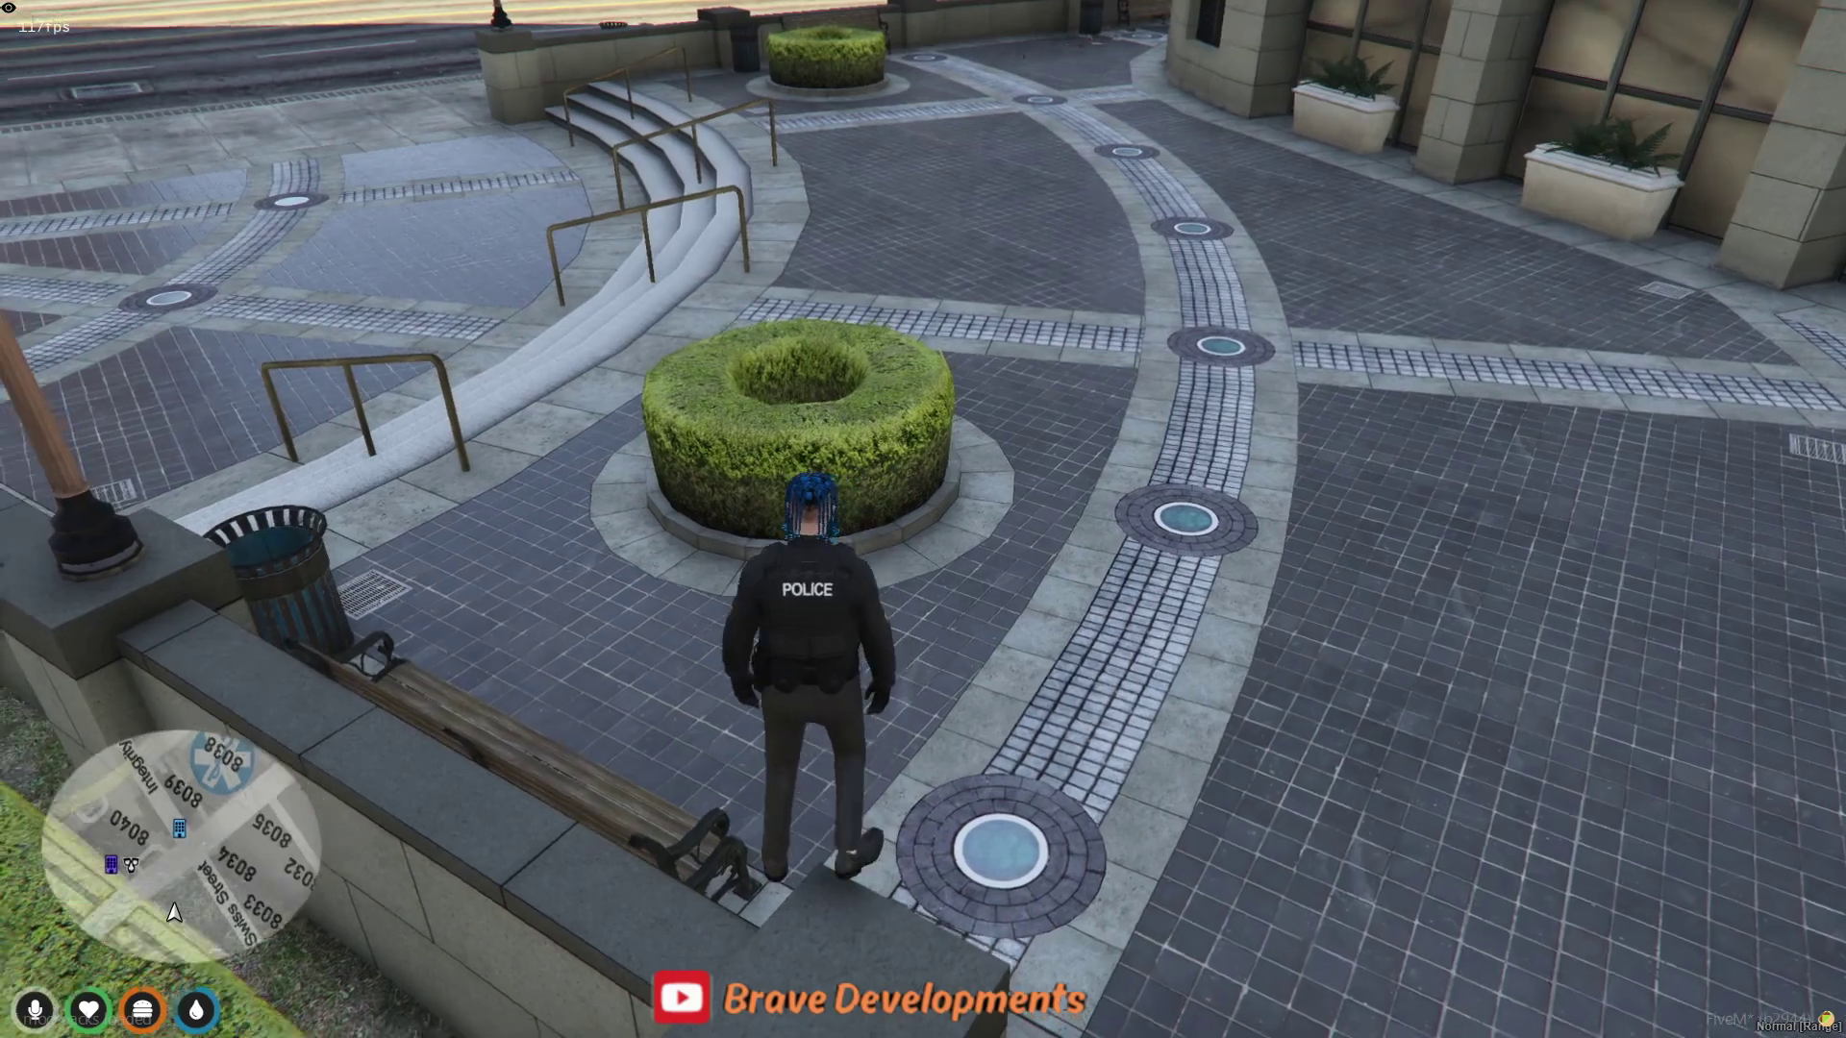
type("wt/s")
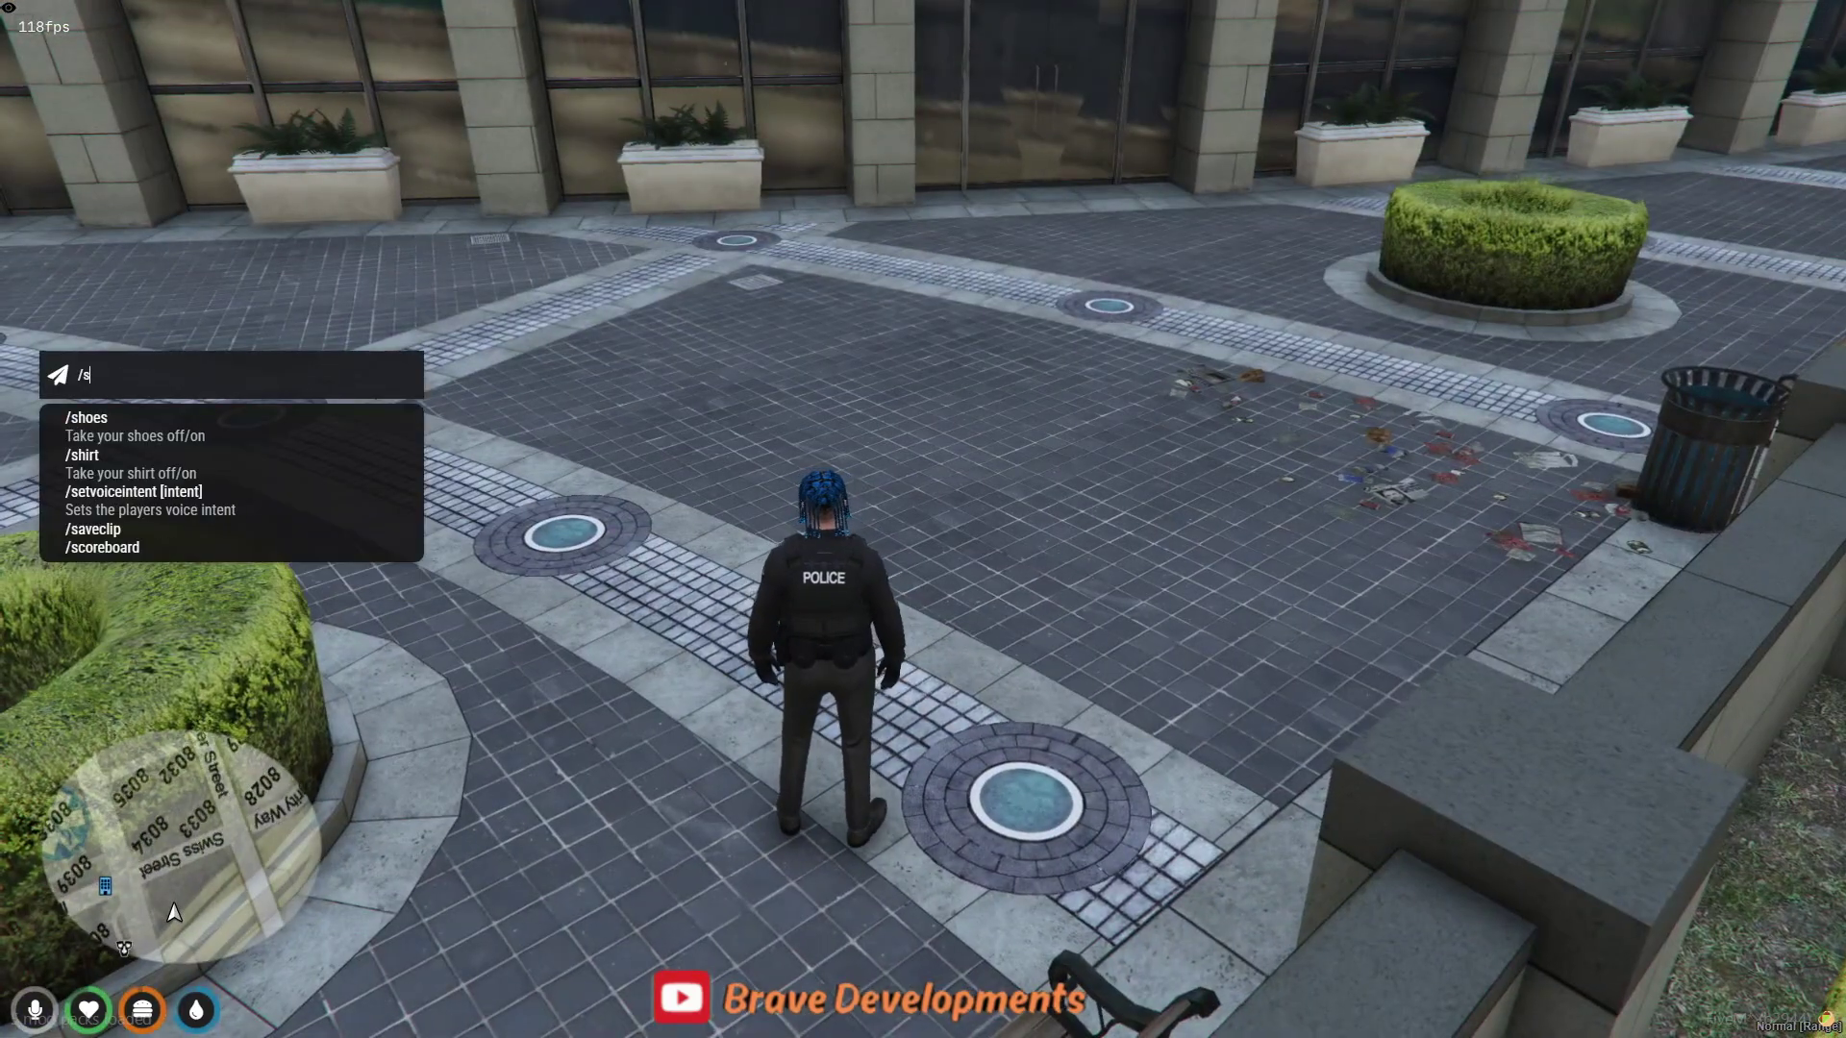
type("it")
Step: Run /sit, sit on the plaza wall ledge, then stand up
key("Return")
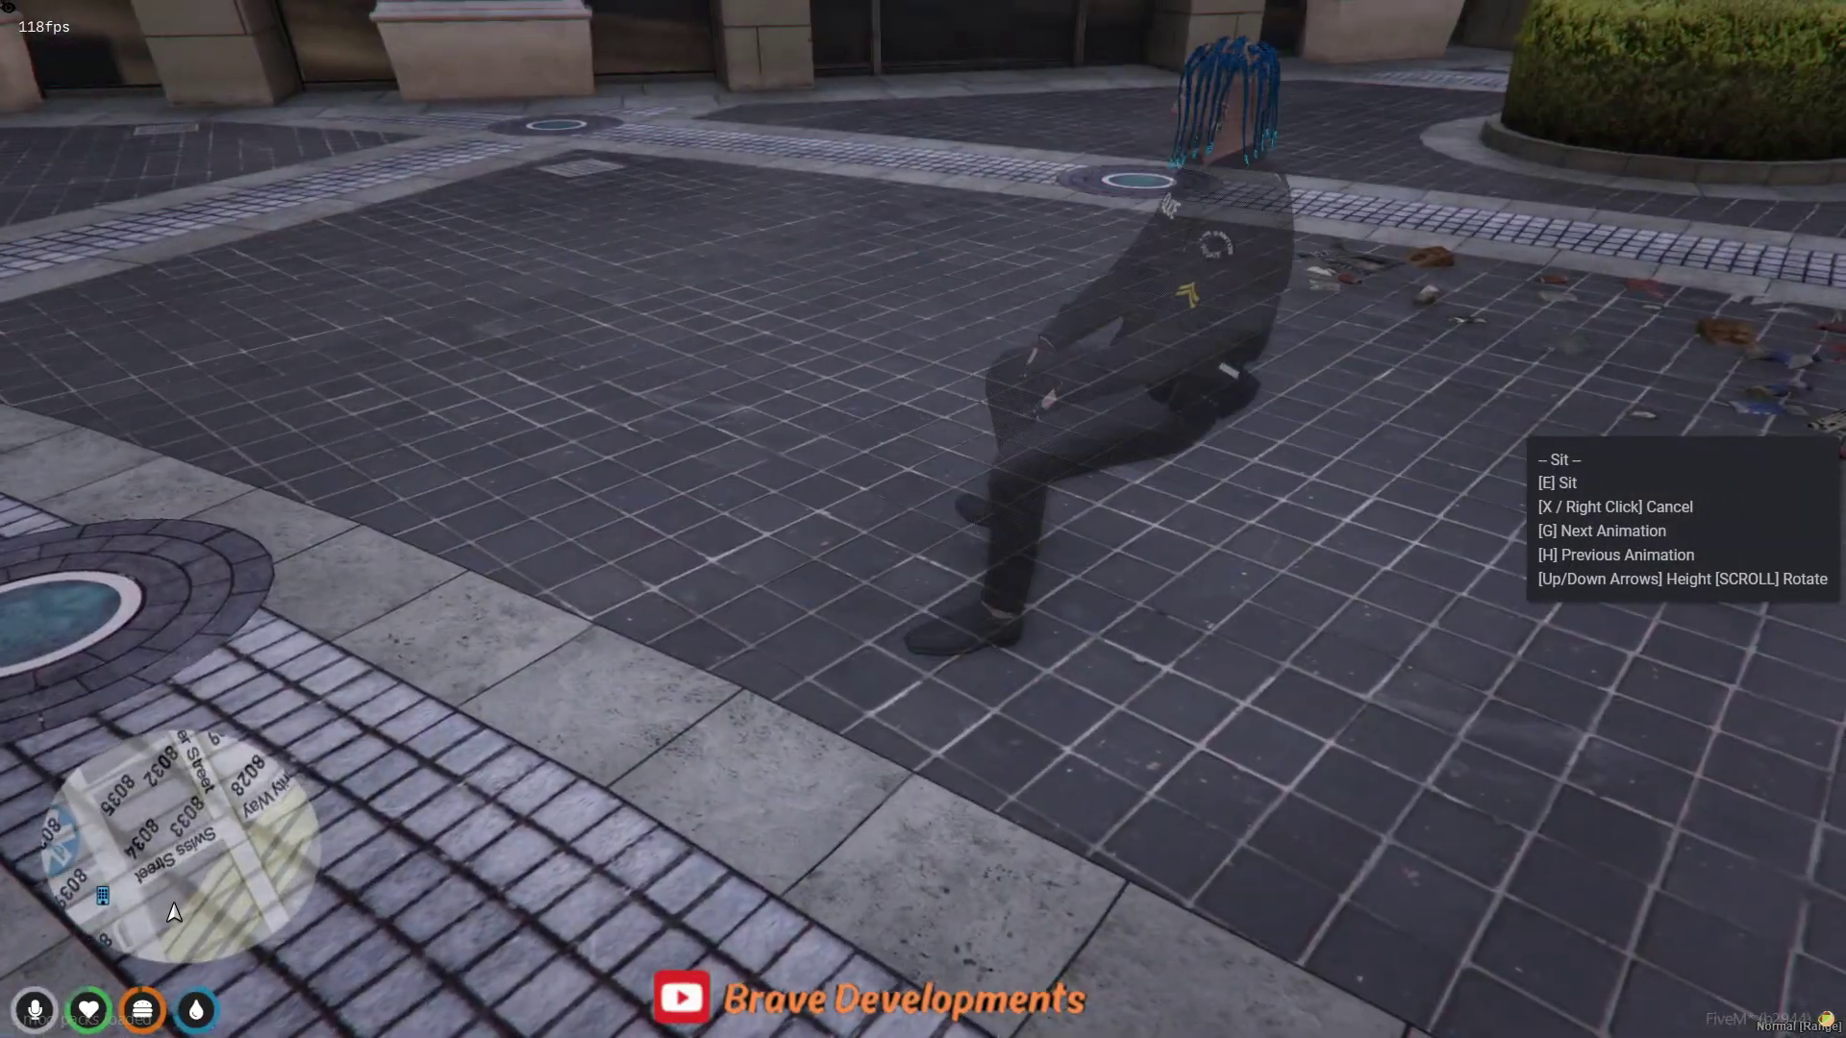
key("e")
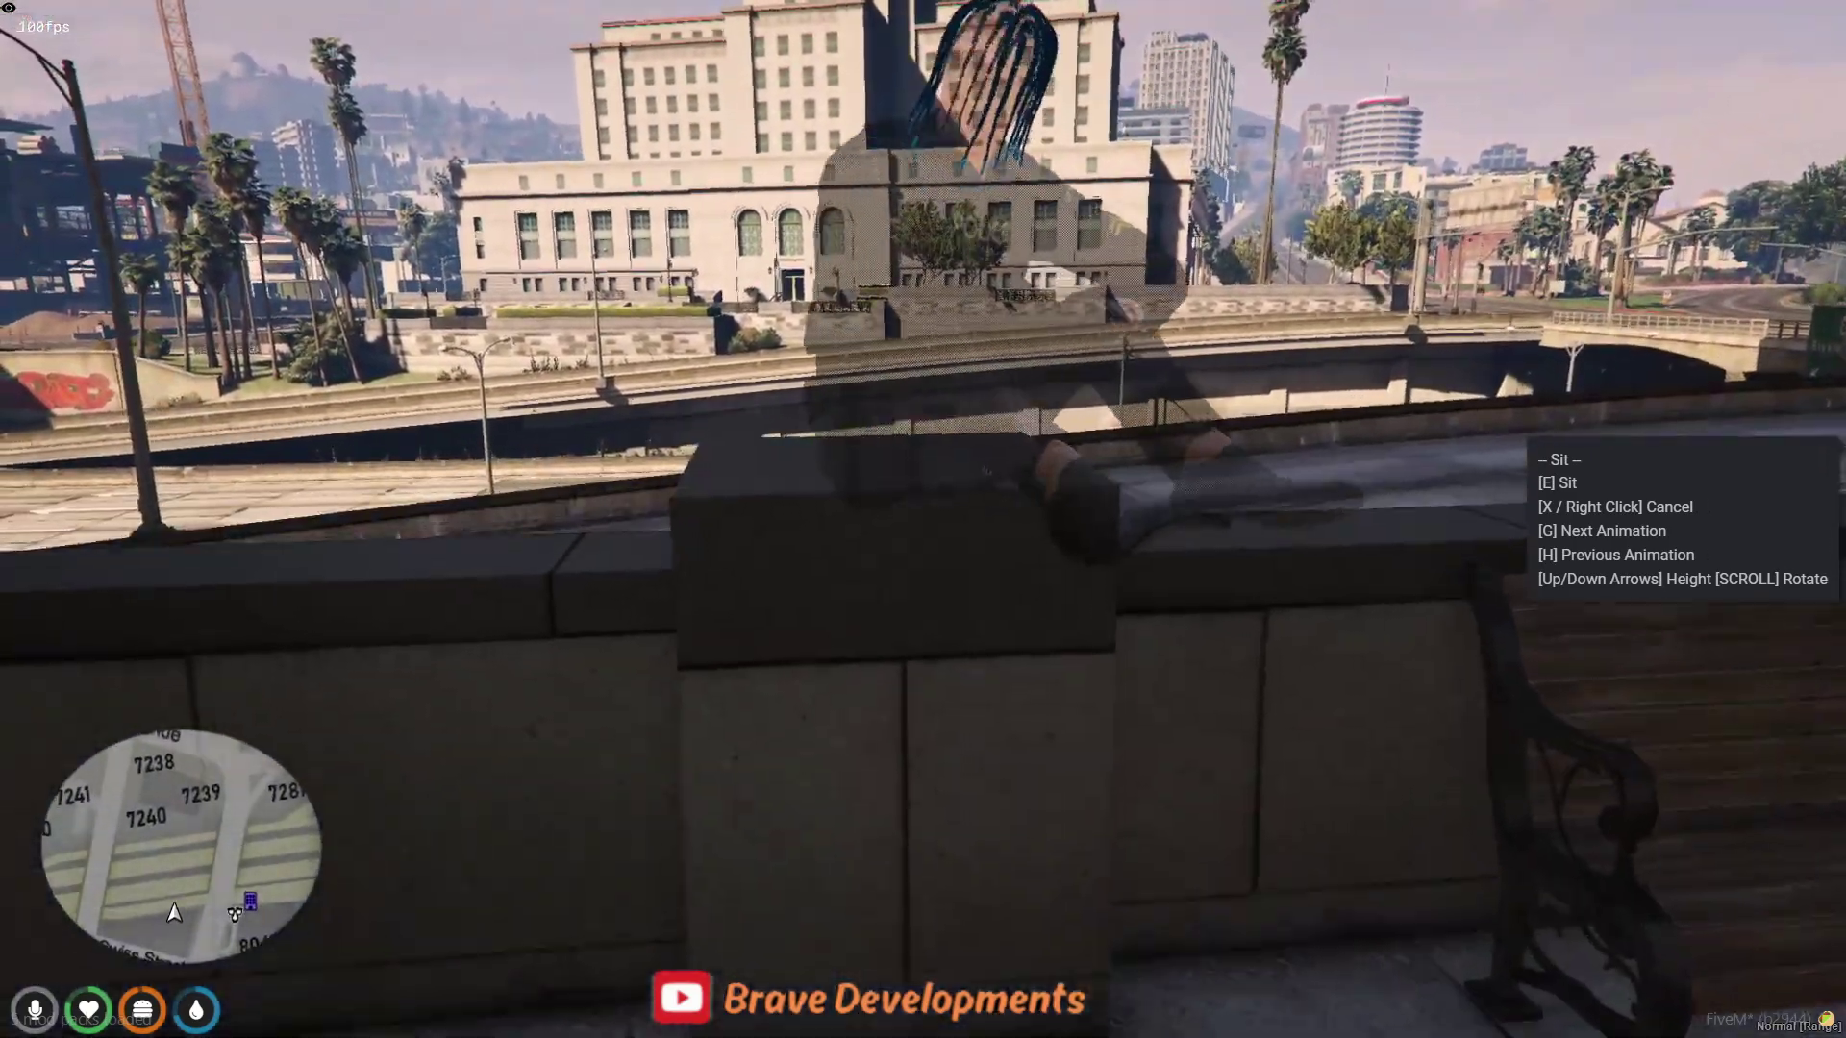
key("e")
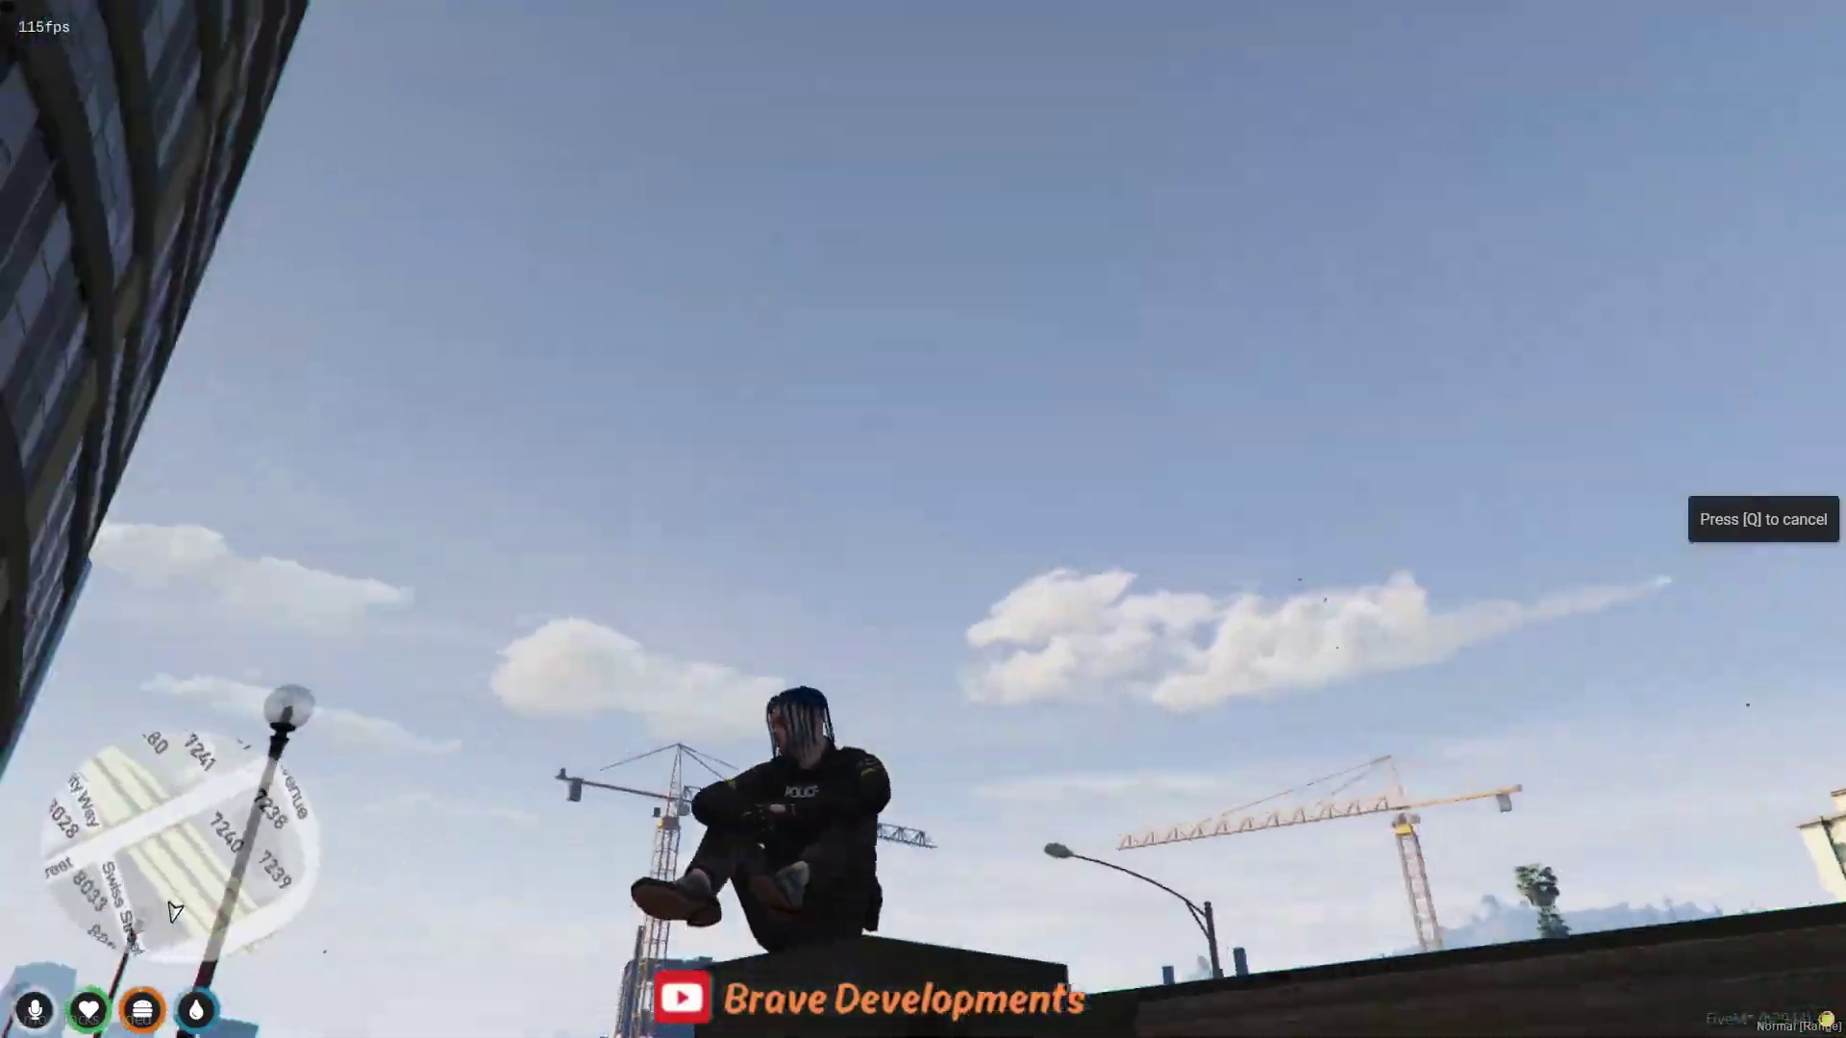
key("q")
Step: Walk to the plaza steps, run /sit there and cycle through several sit poses
key("w")
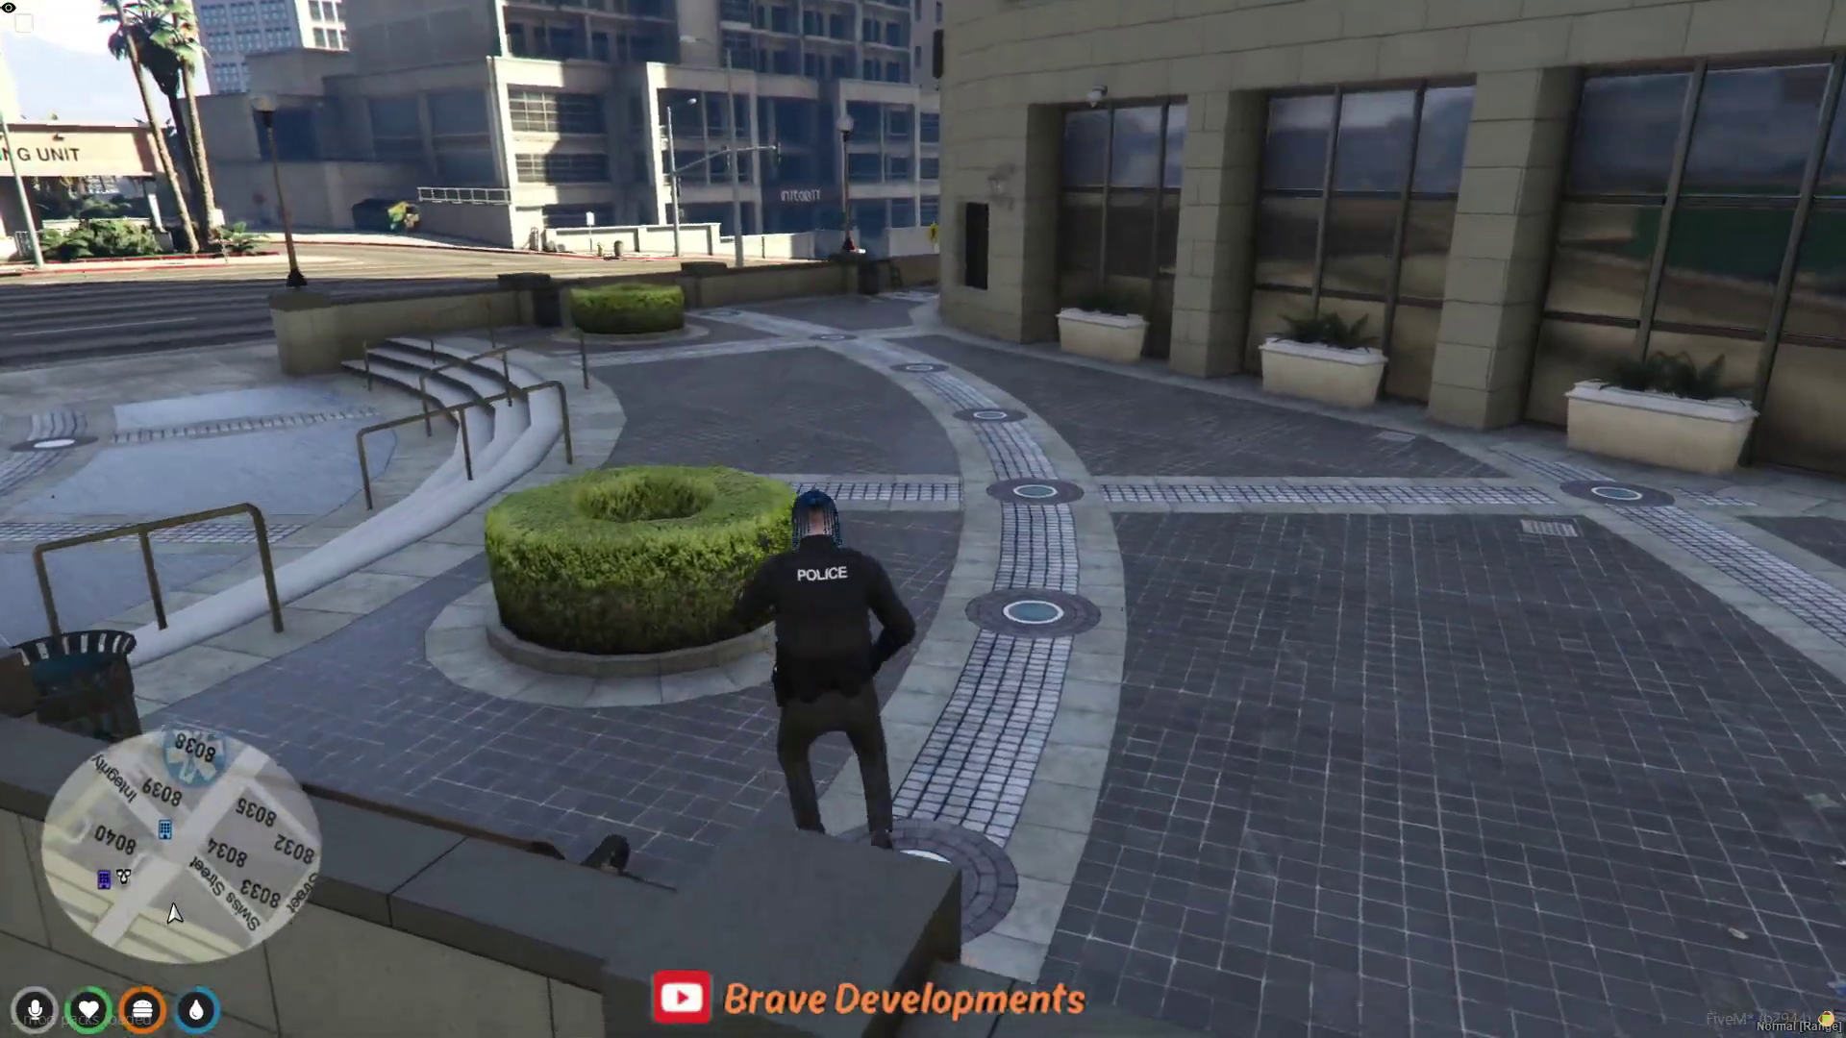
type("s")
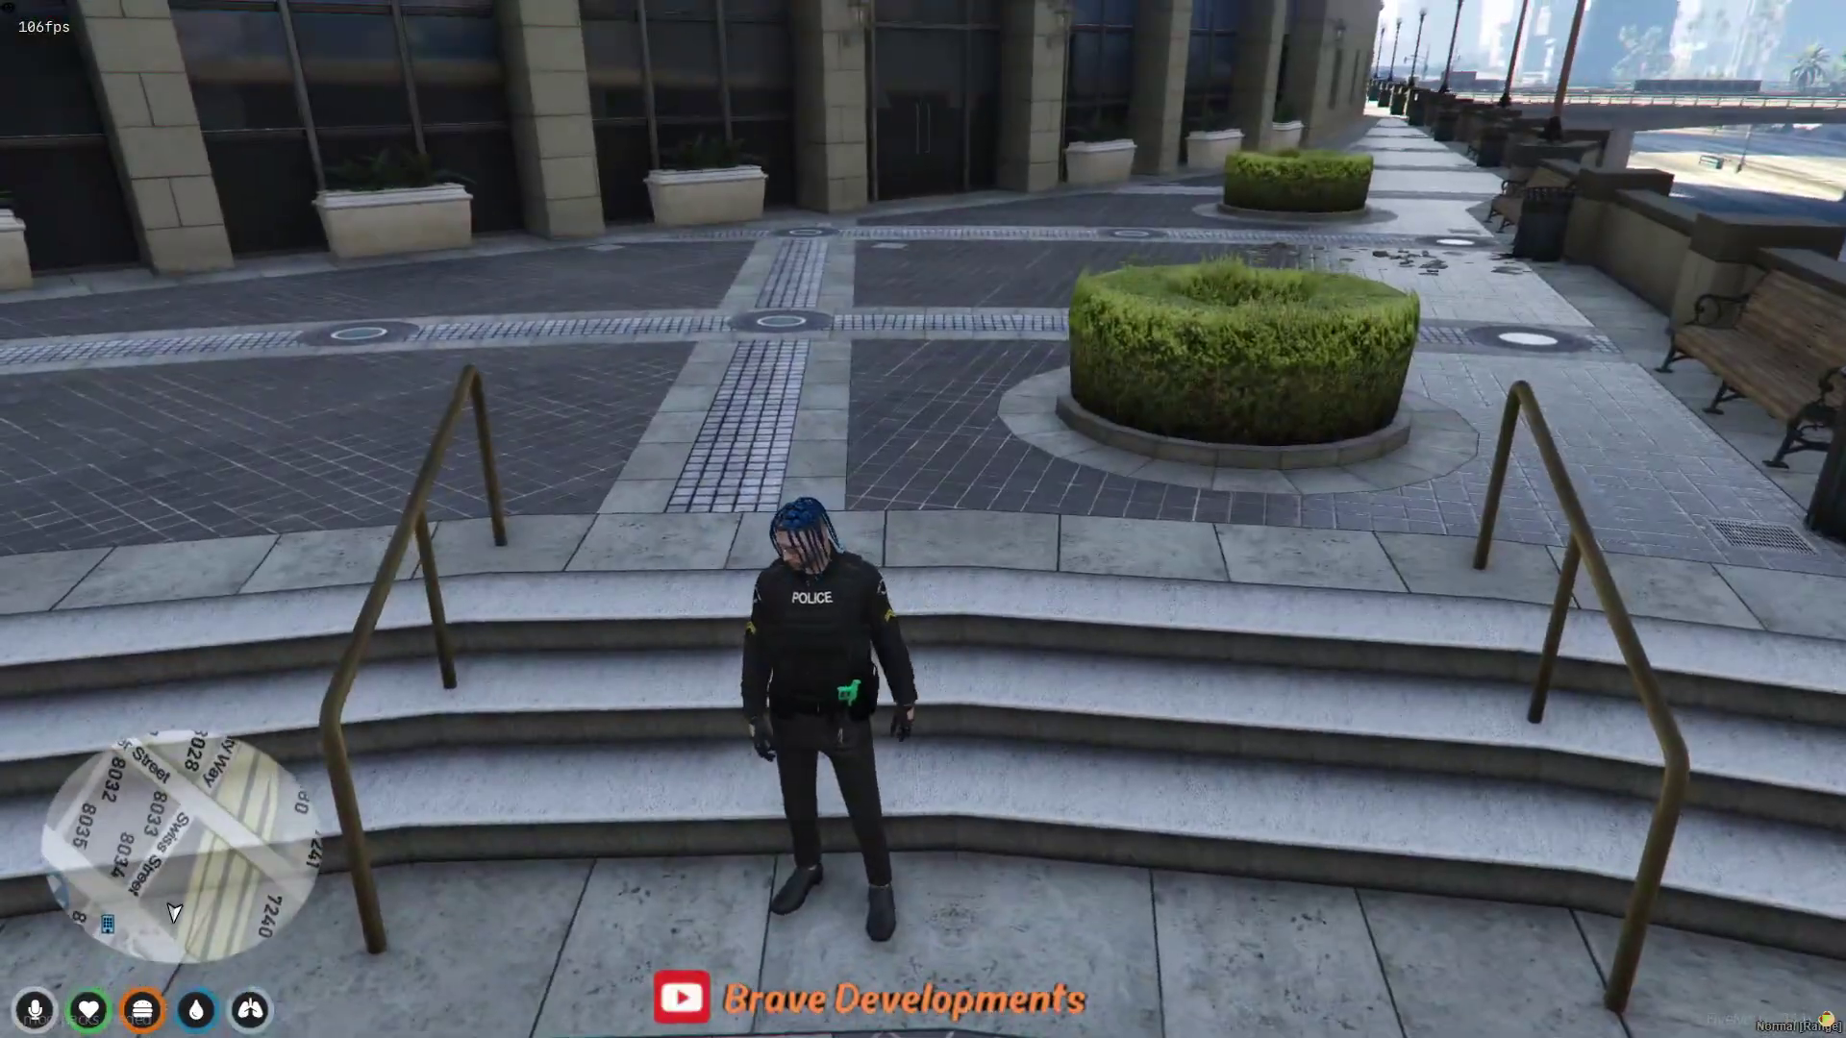
type("it")
key("Return")
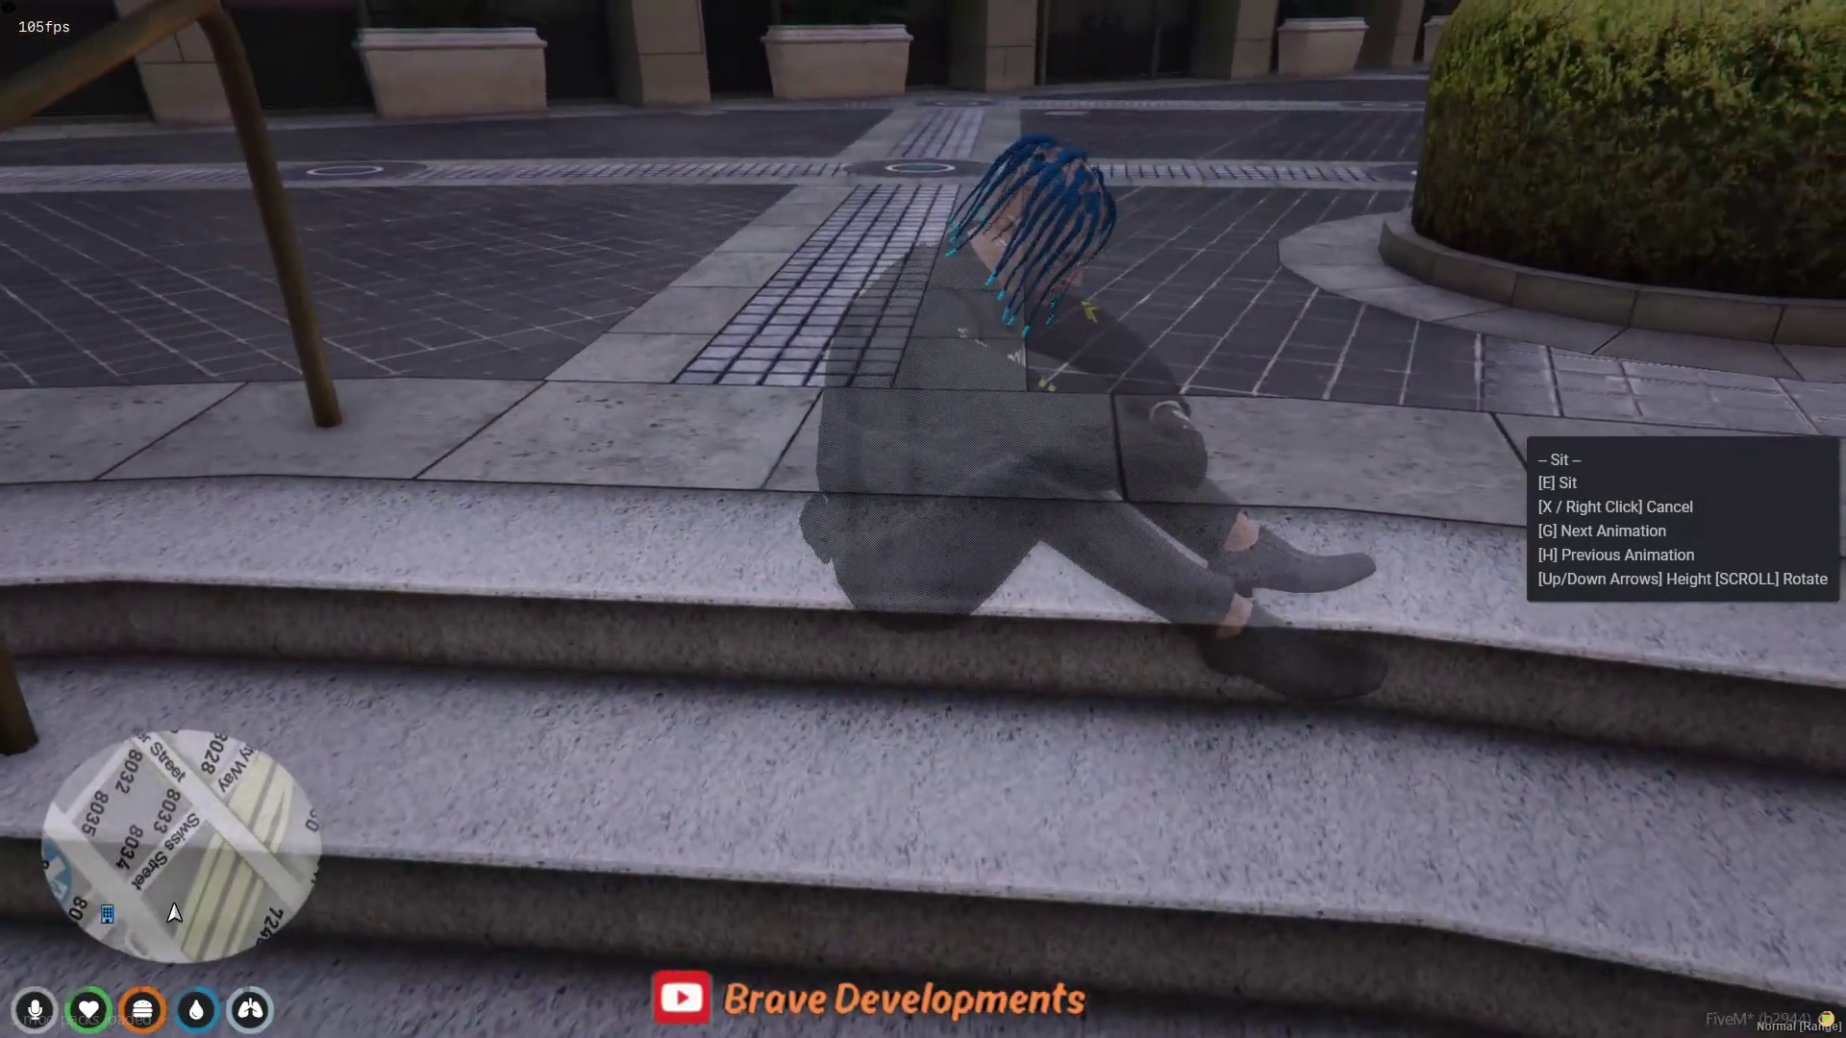
scroll(923, 519, "down", 3)
scroll(924, 520, "down", 3)
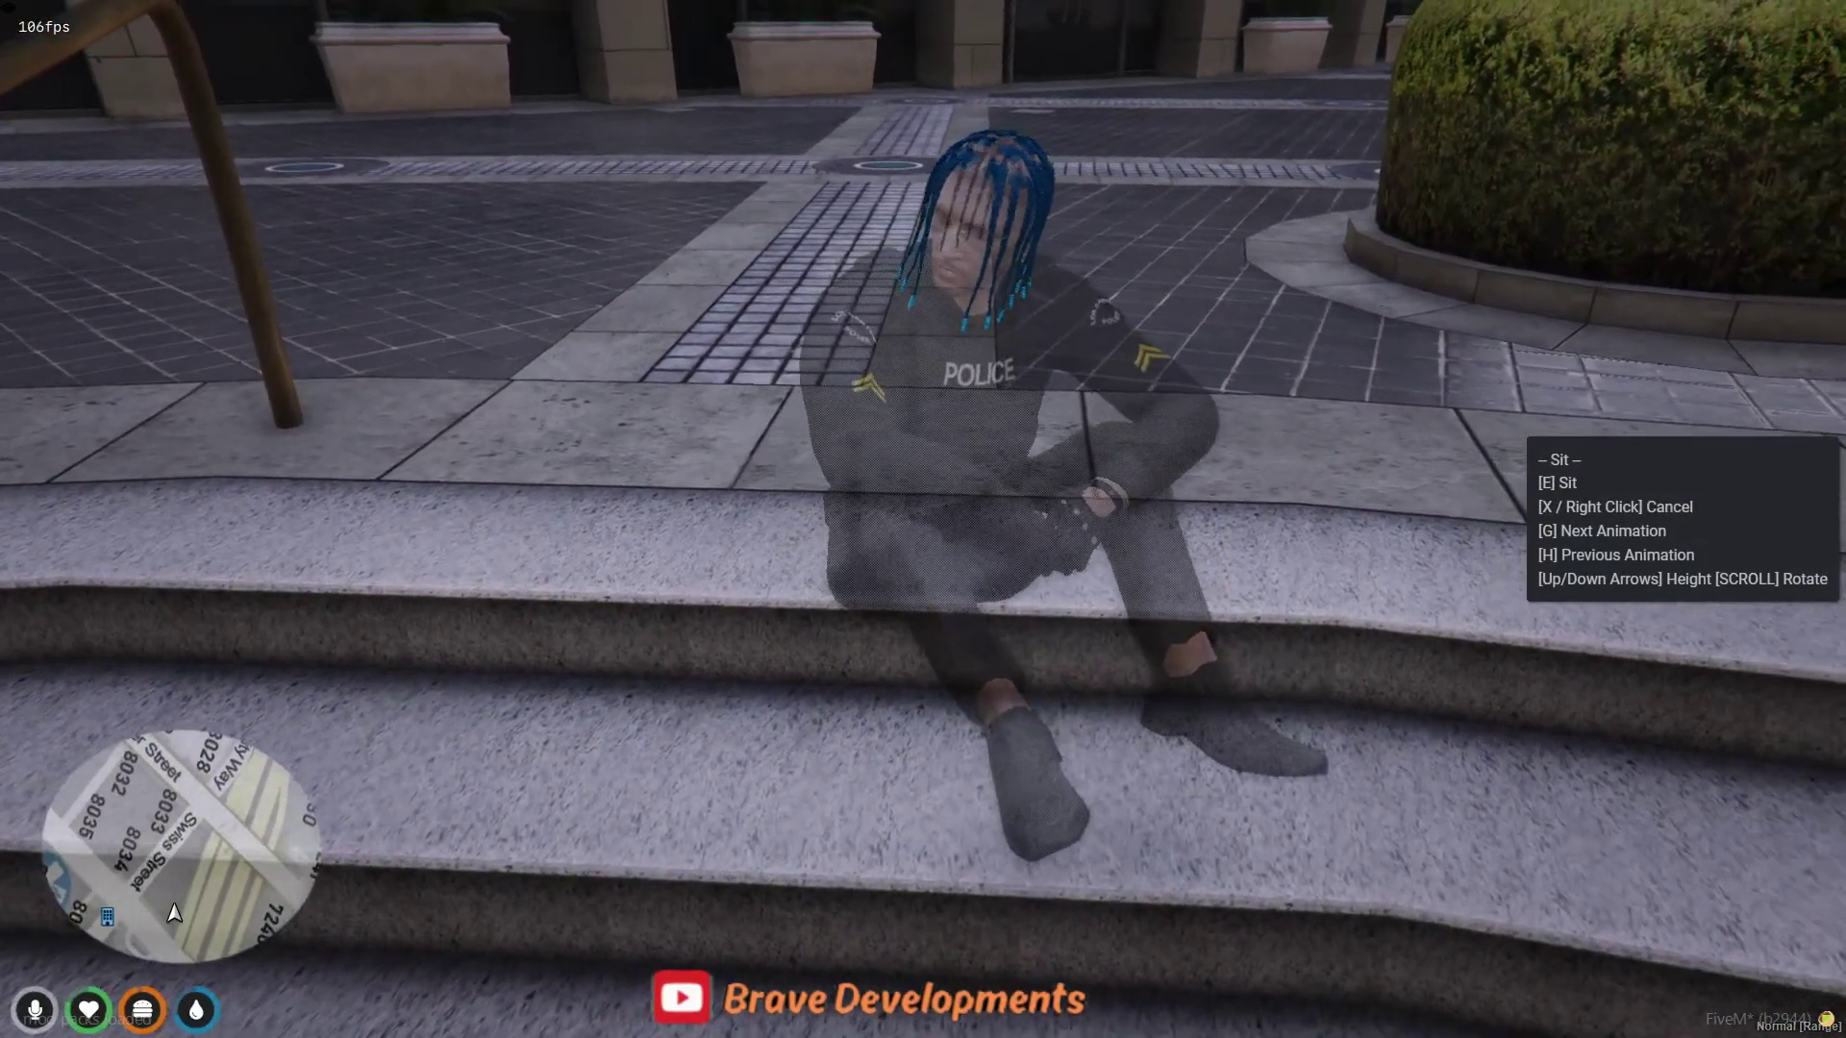
scroll(923, 519, "down", 2)
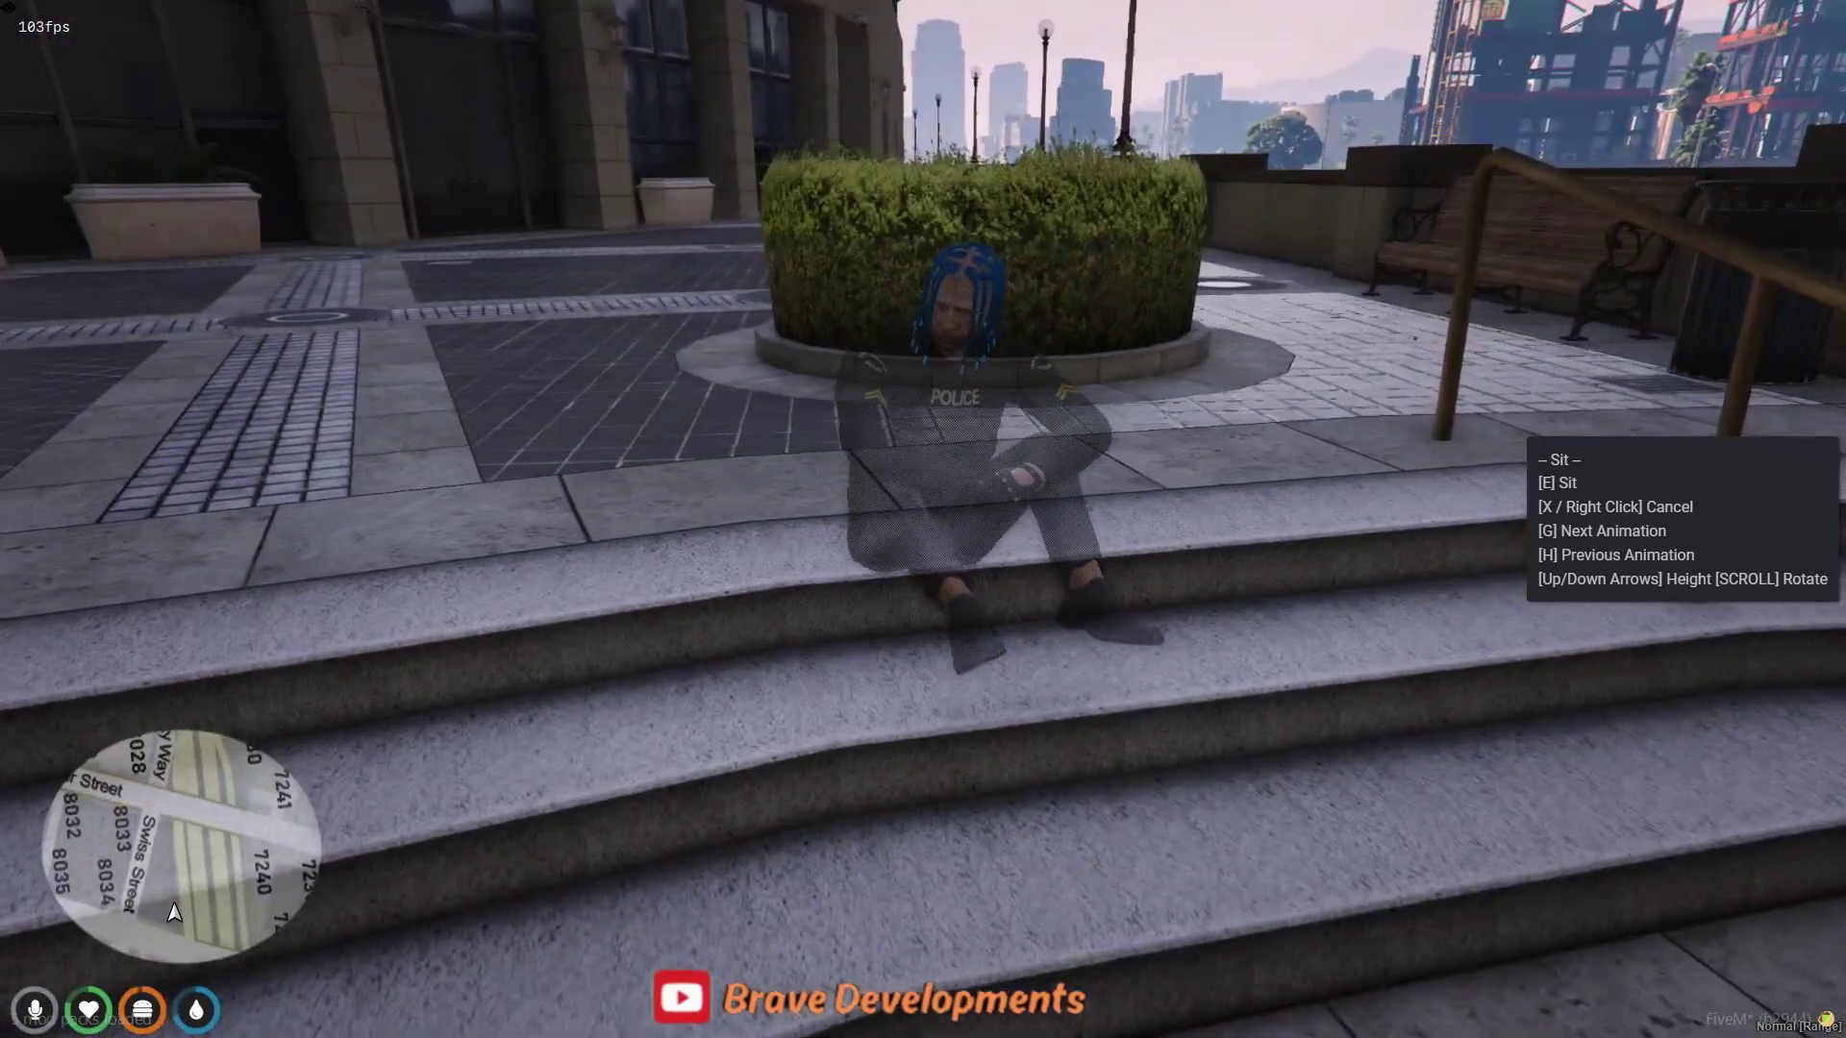
key("g")
scroll(923, 520, "down", 2)
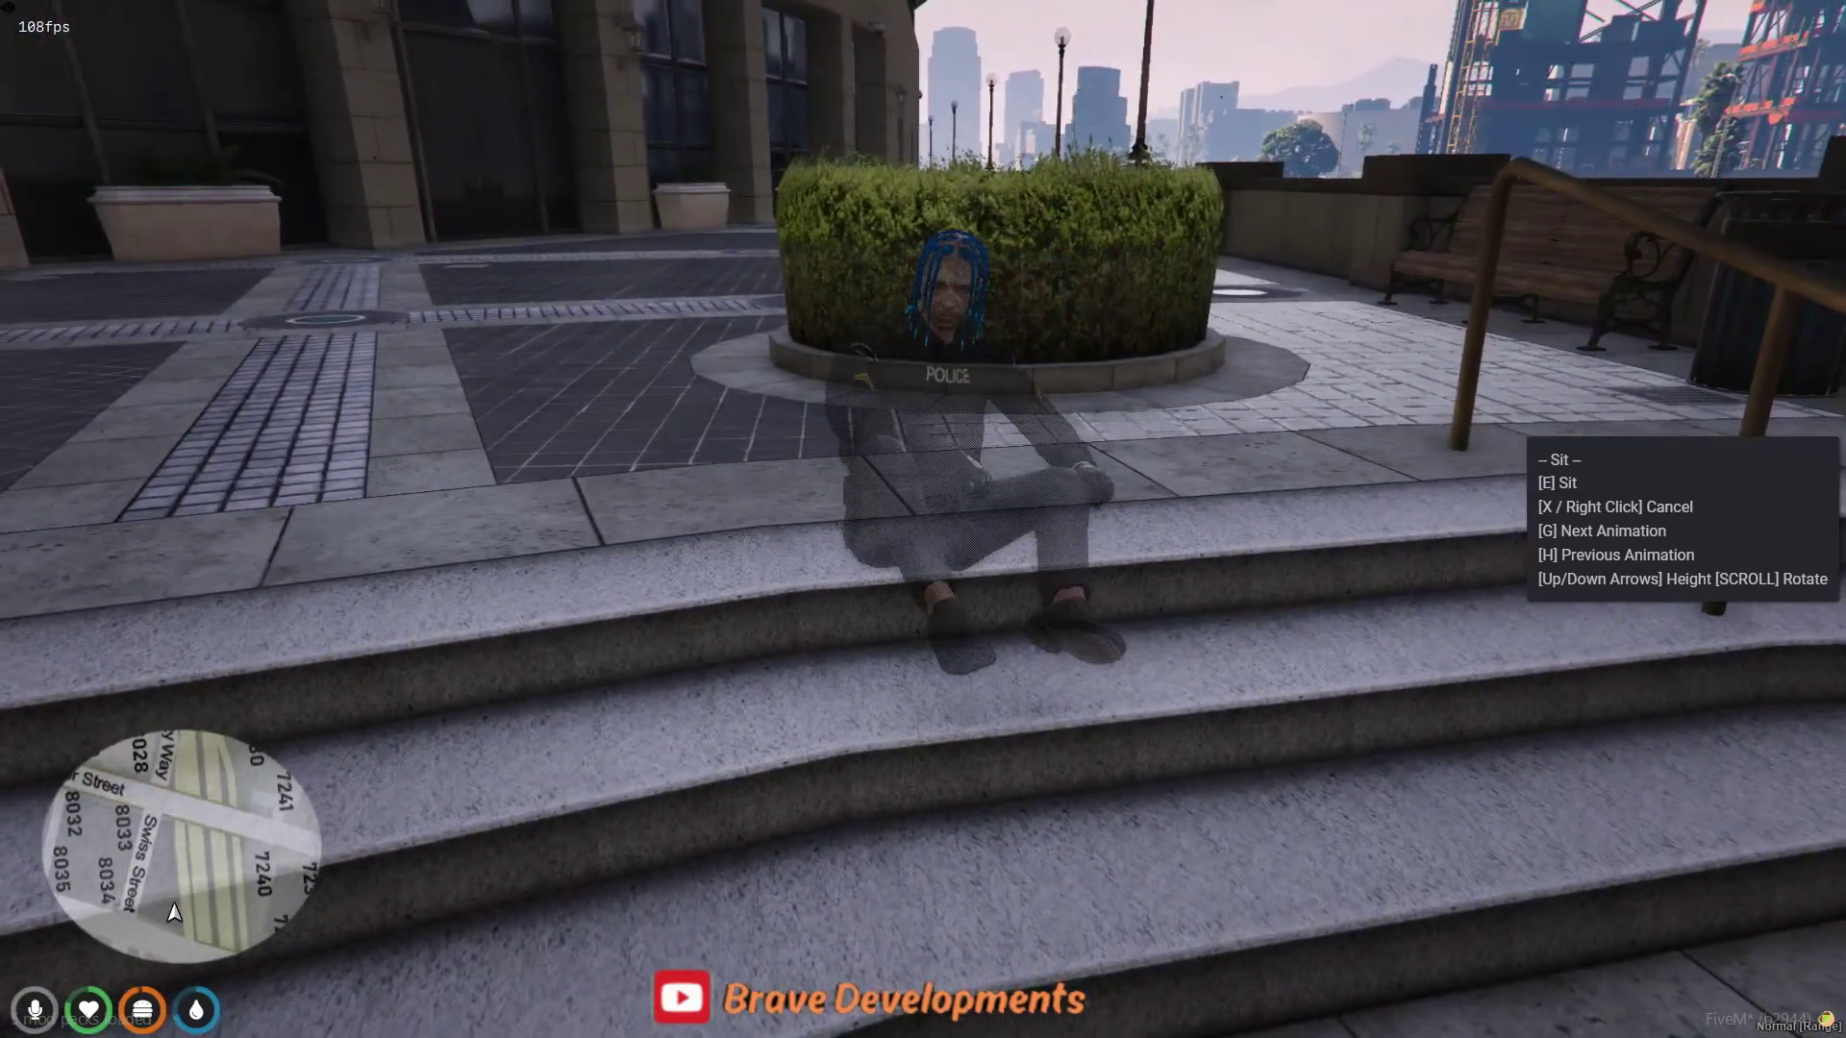
key("g")
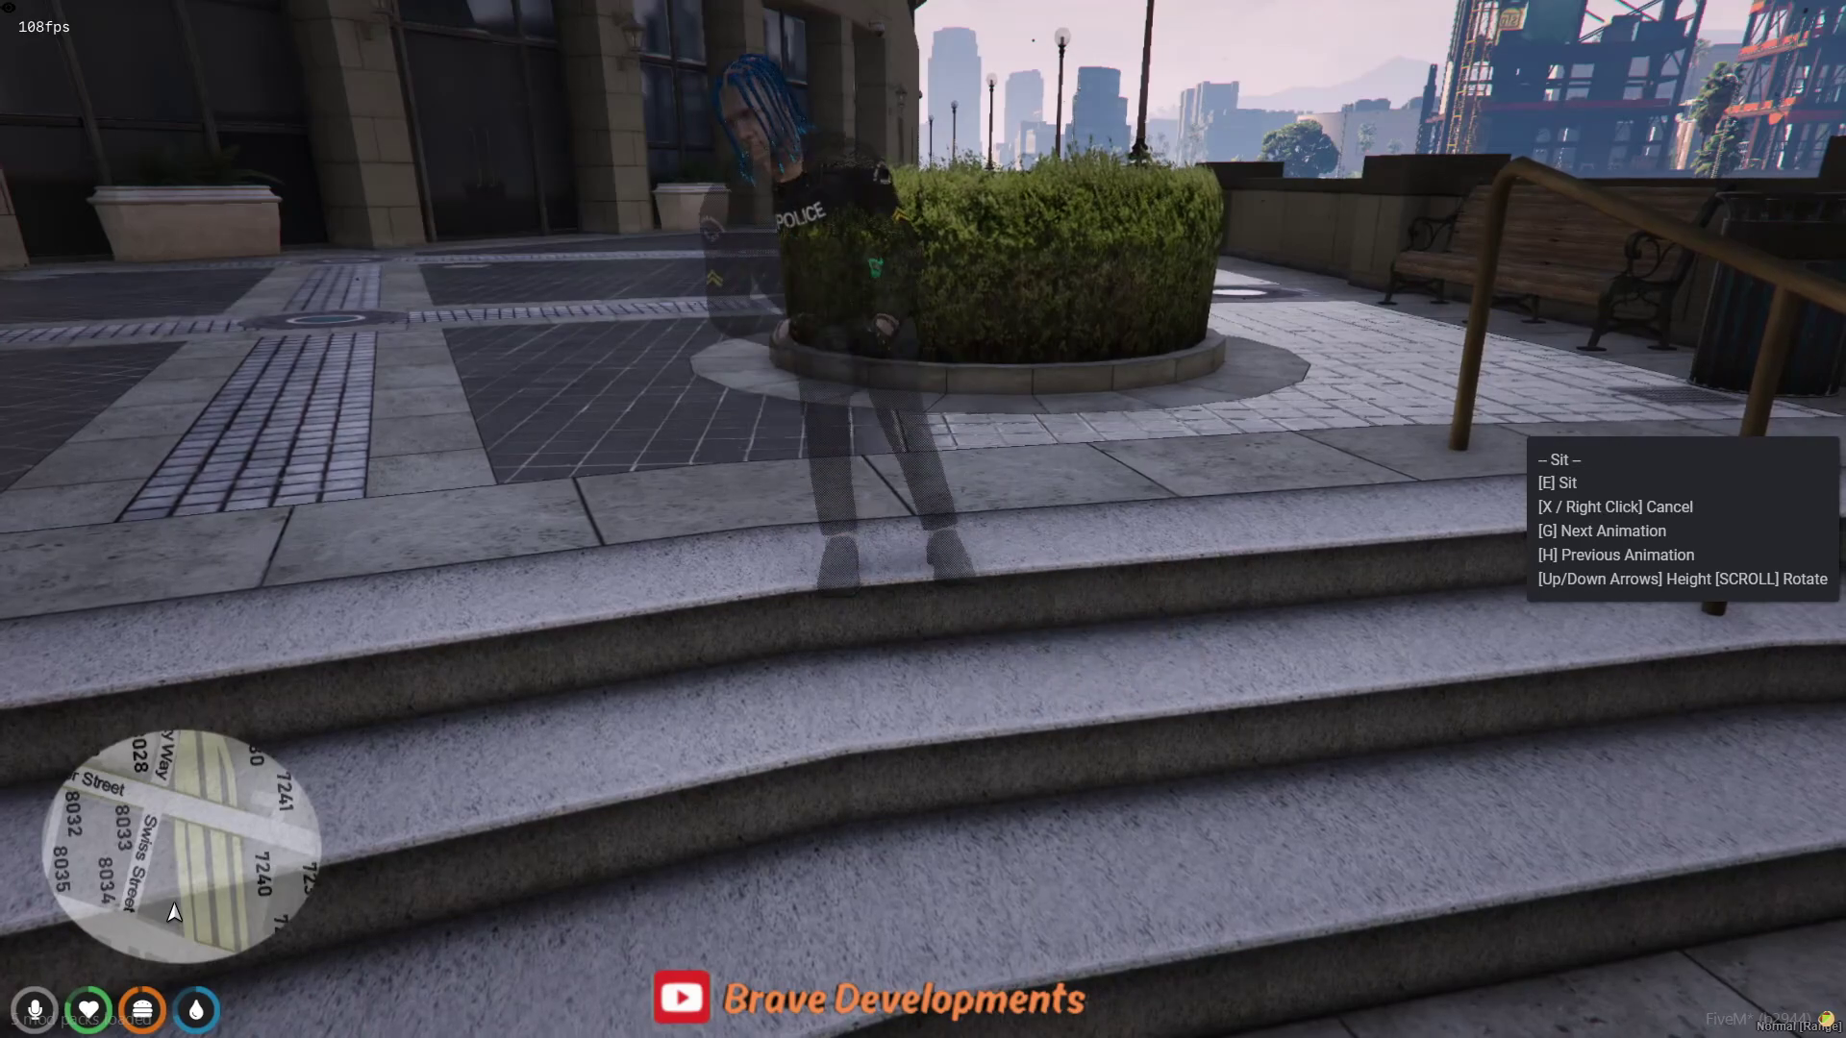
key("g")
key("g")
key("g")
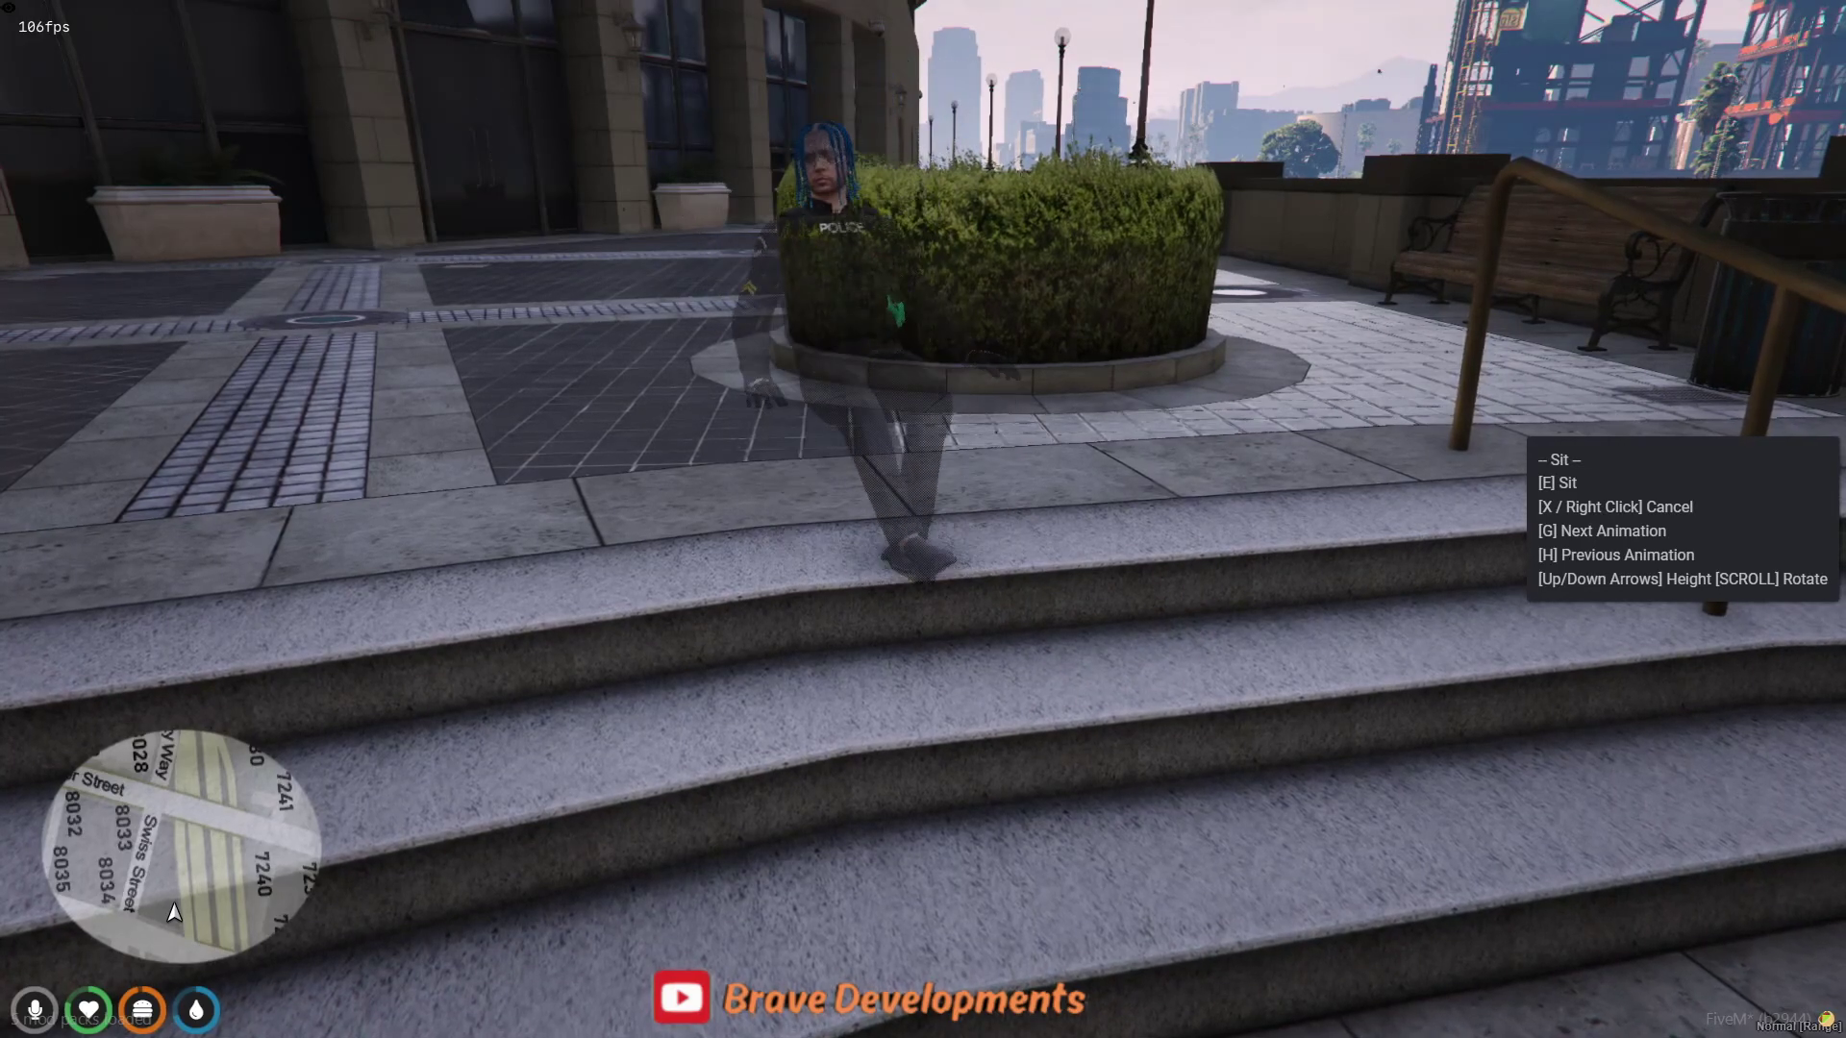
key("g")
Step: Try cross-legged, planter-edge, low seated and one-knee-raised poses in the steps preview
key("g")
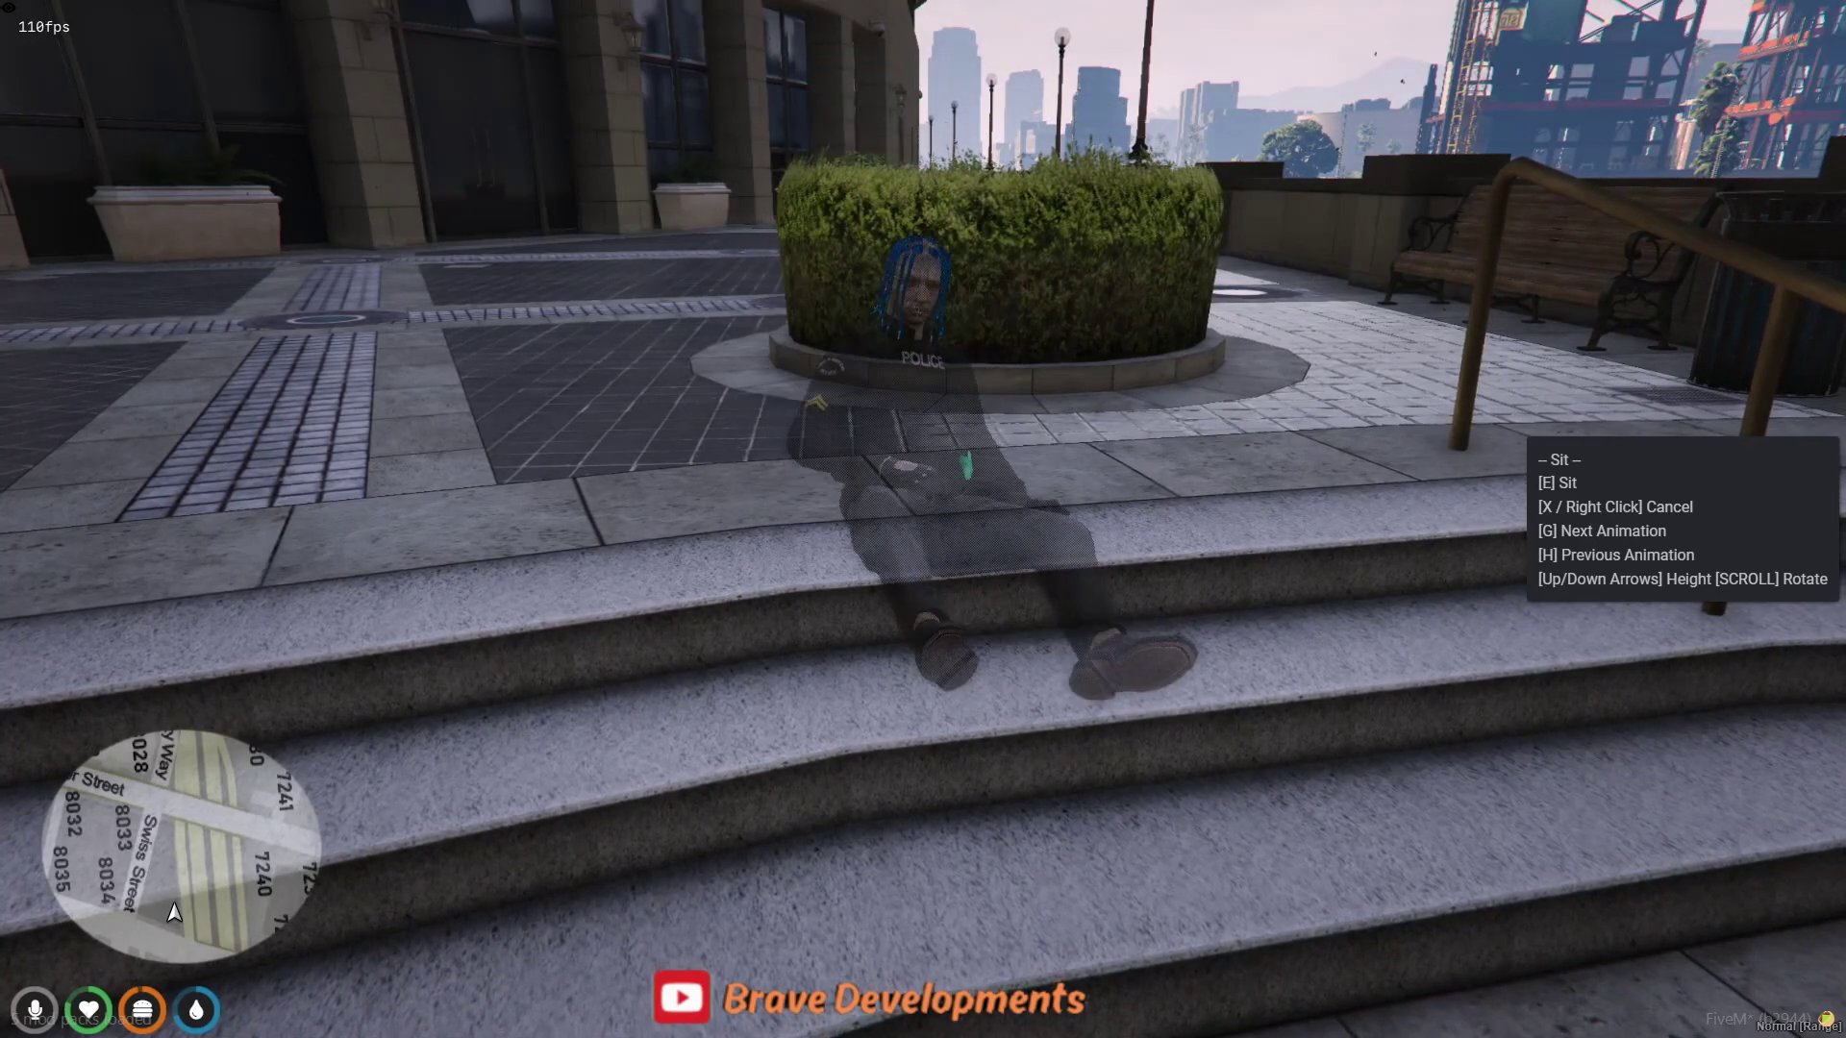
key("g")
key("g")
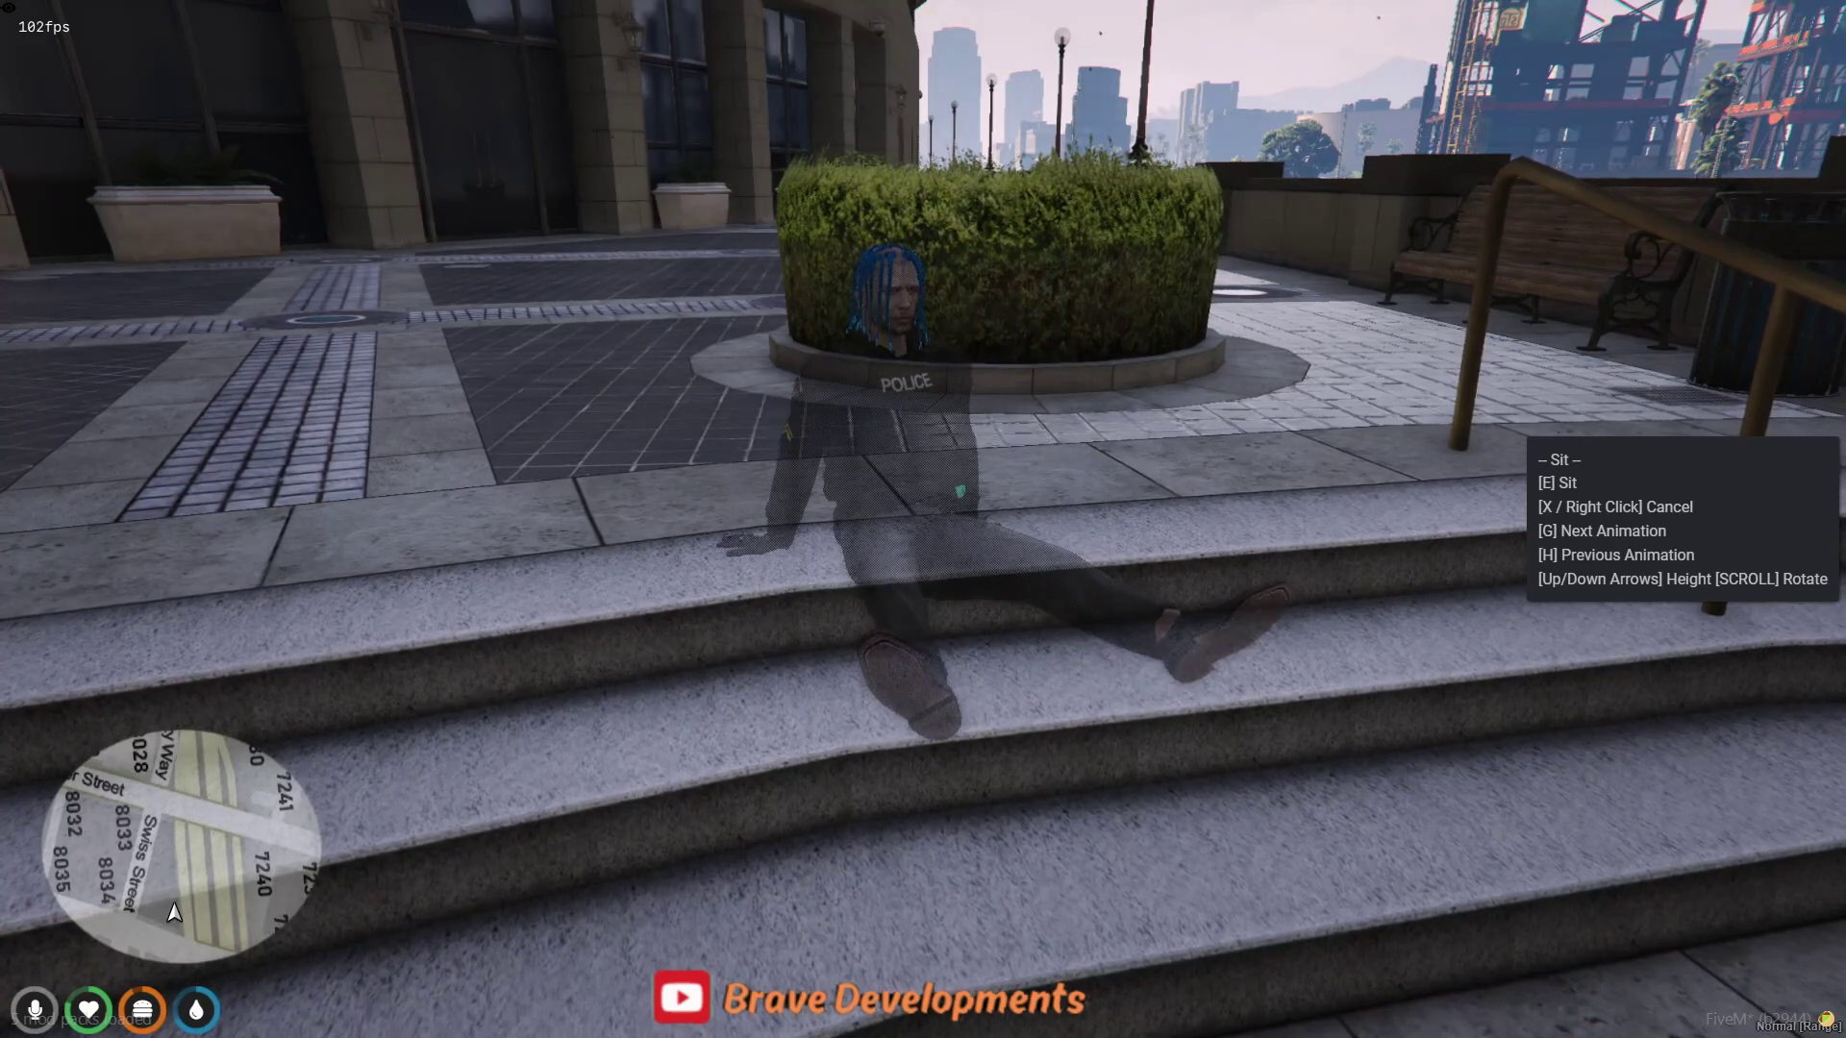
key("g")
key("g")
key("g")
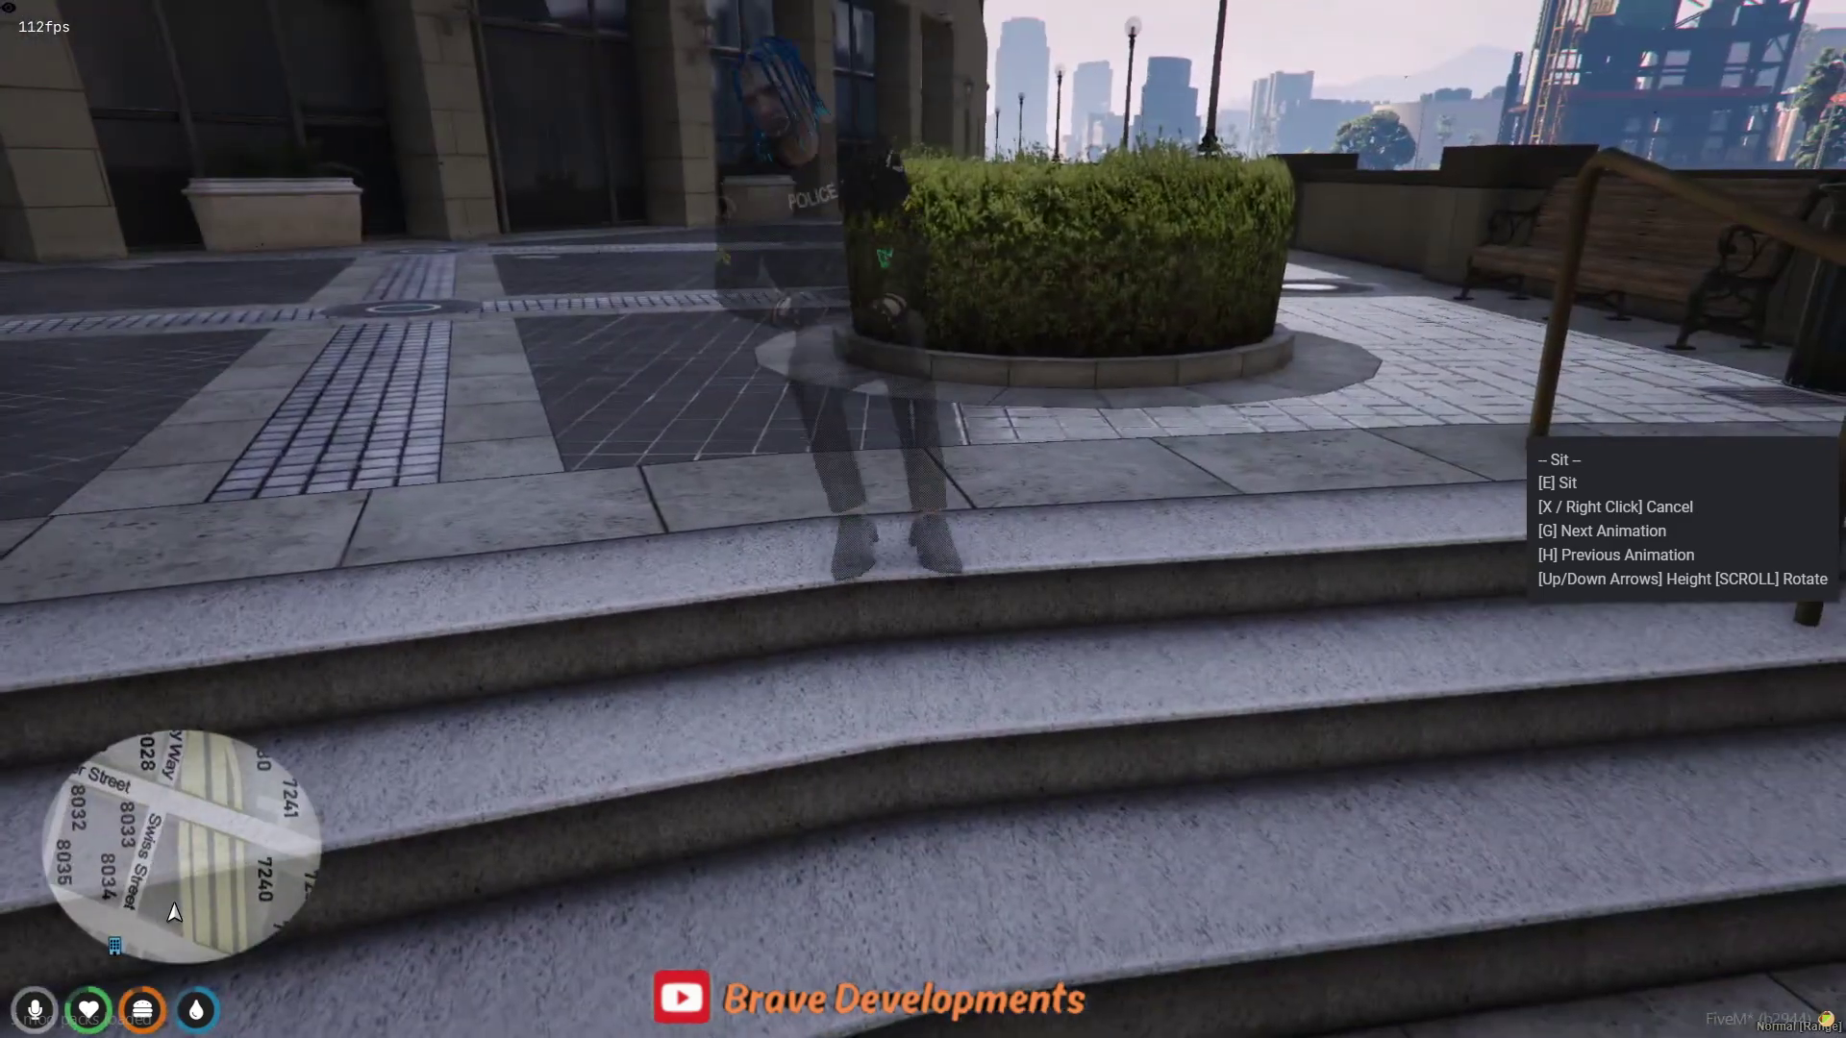
key("g")
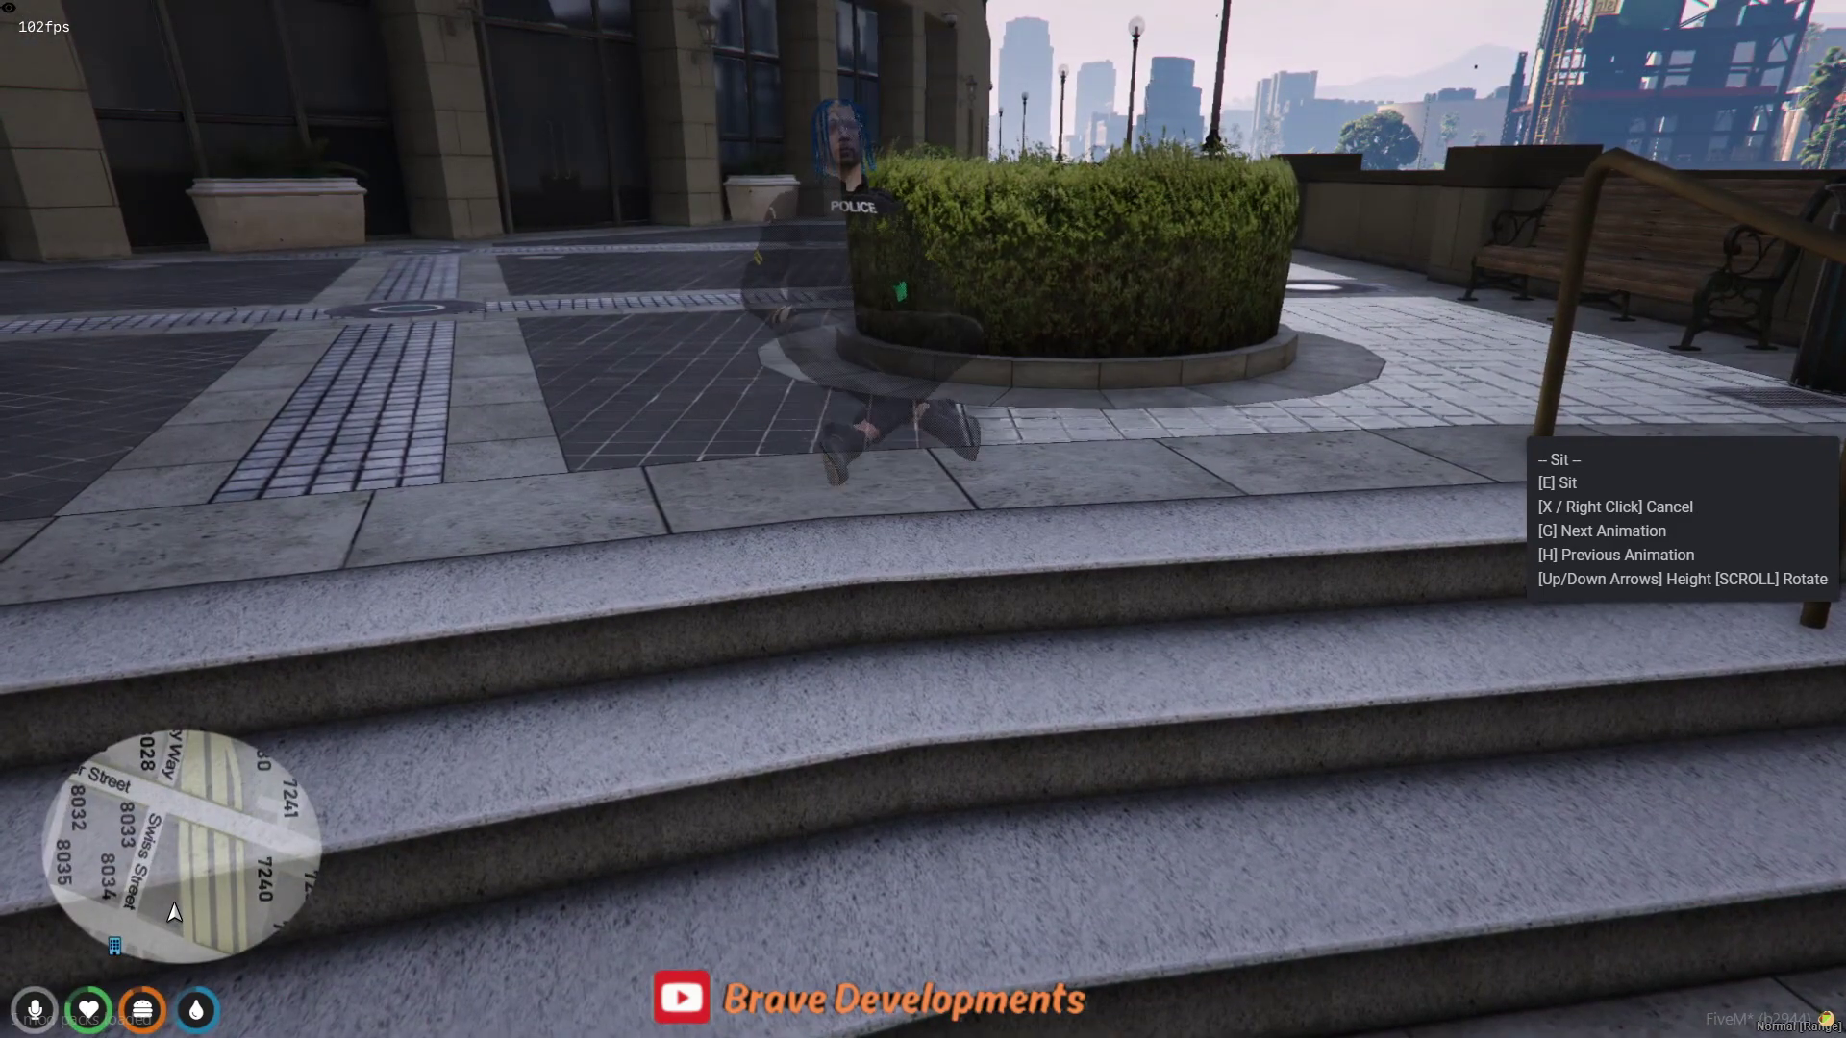
key("g")
key("g")
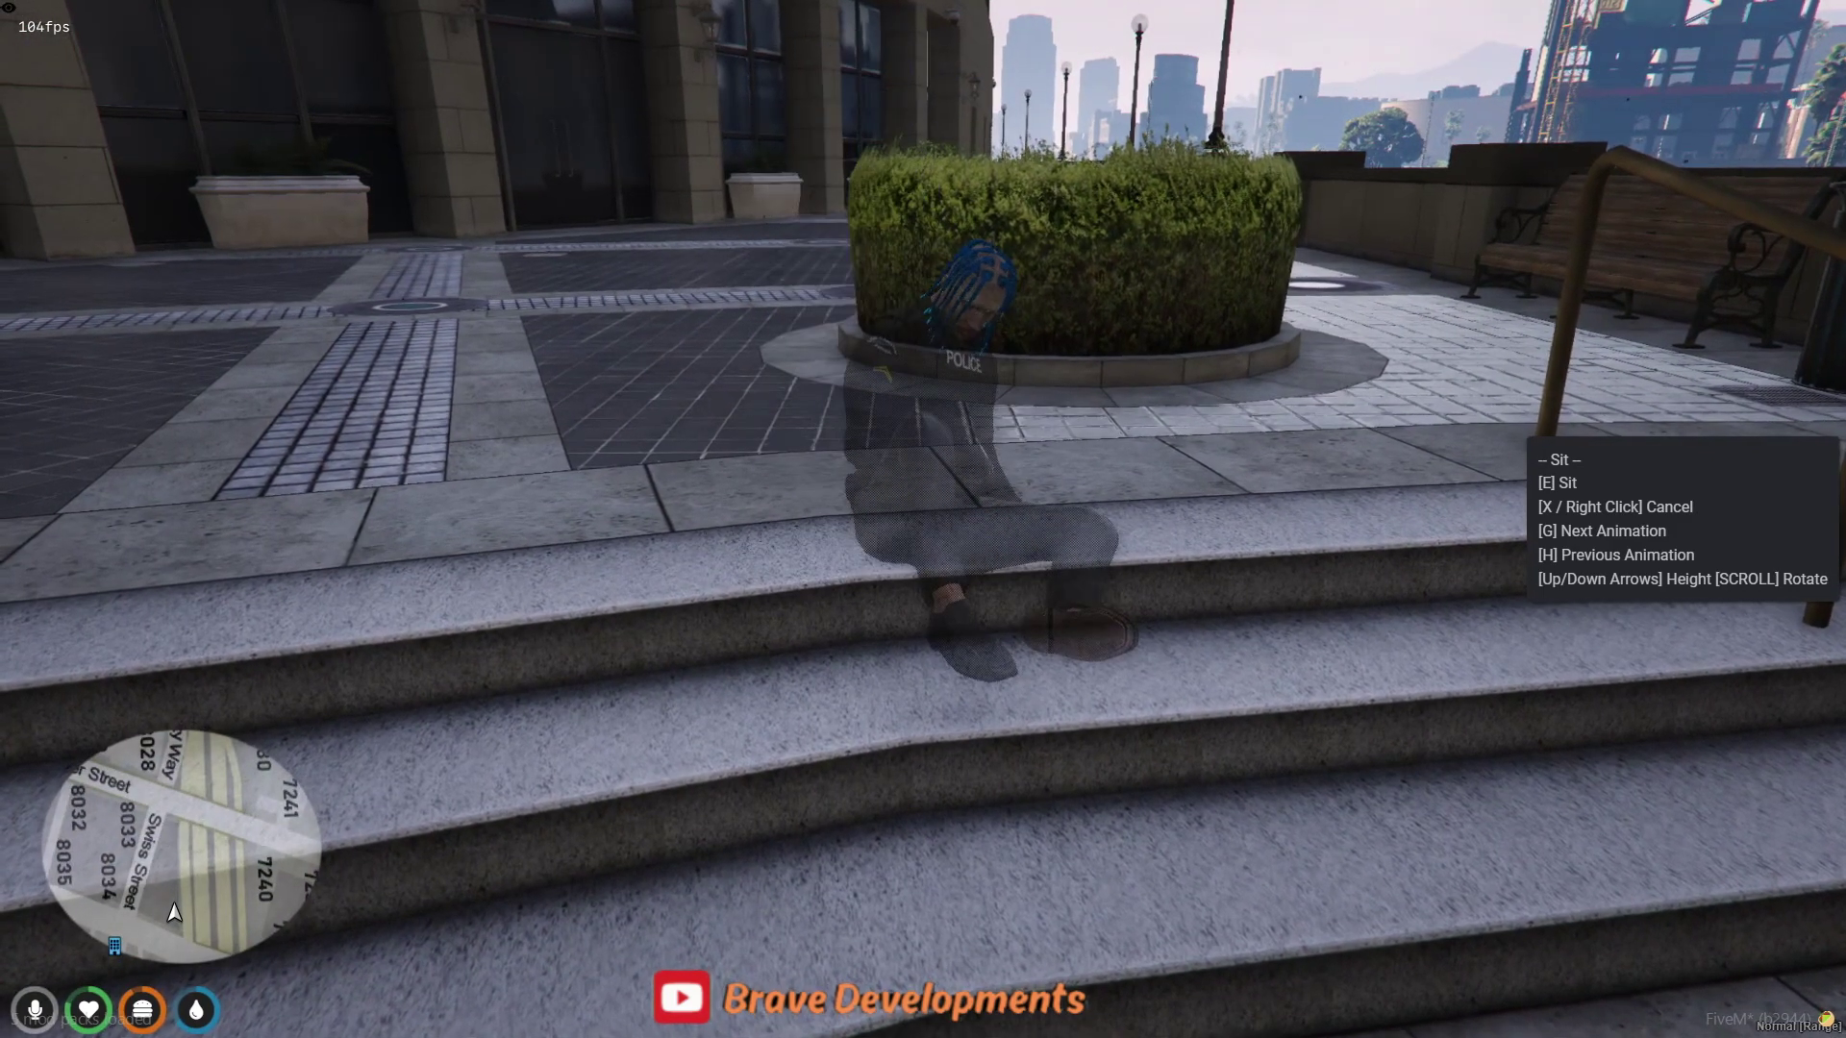
key("g")
key("g")
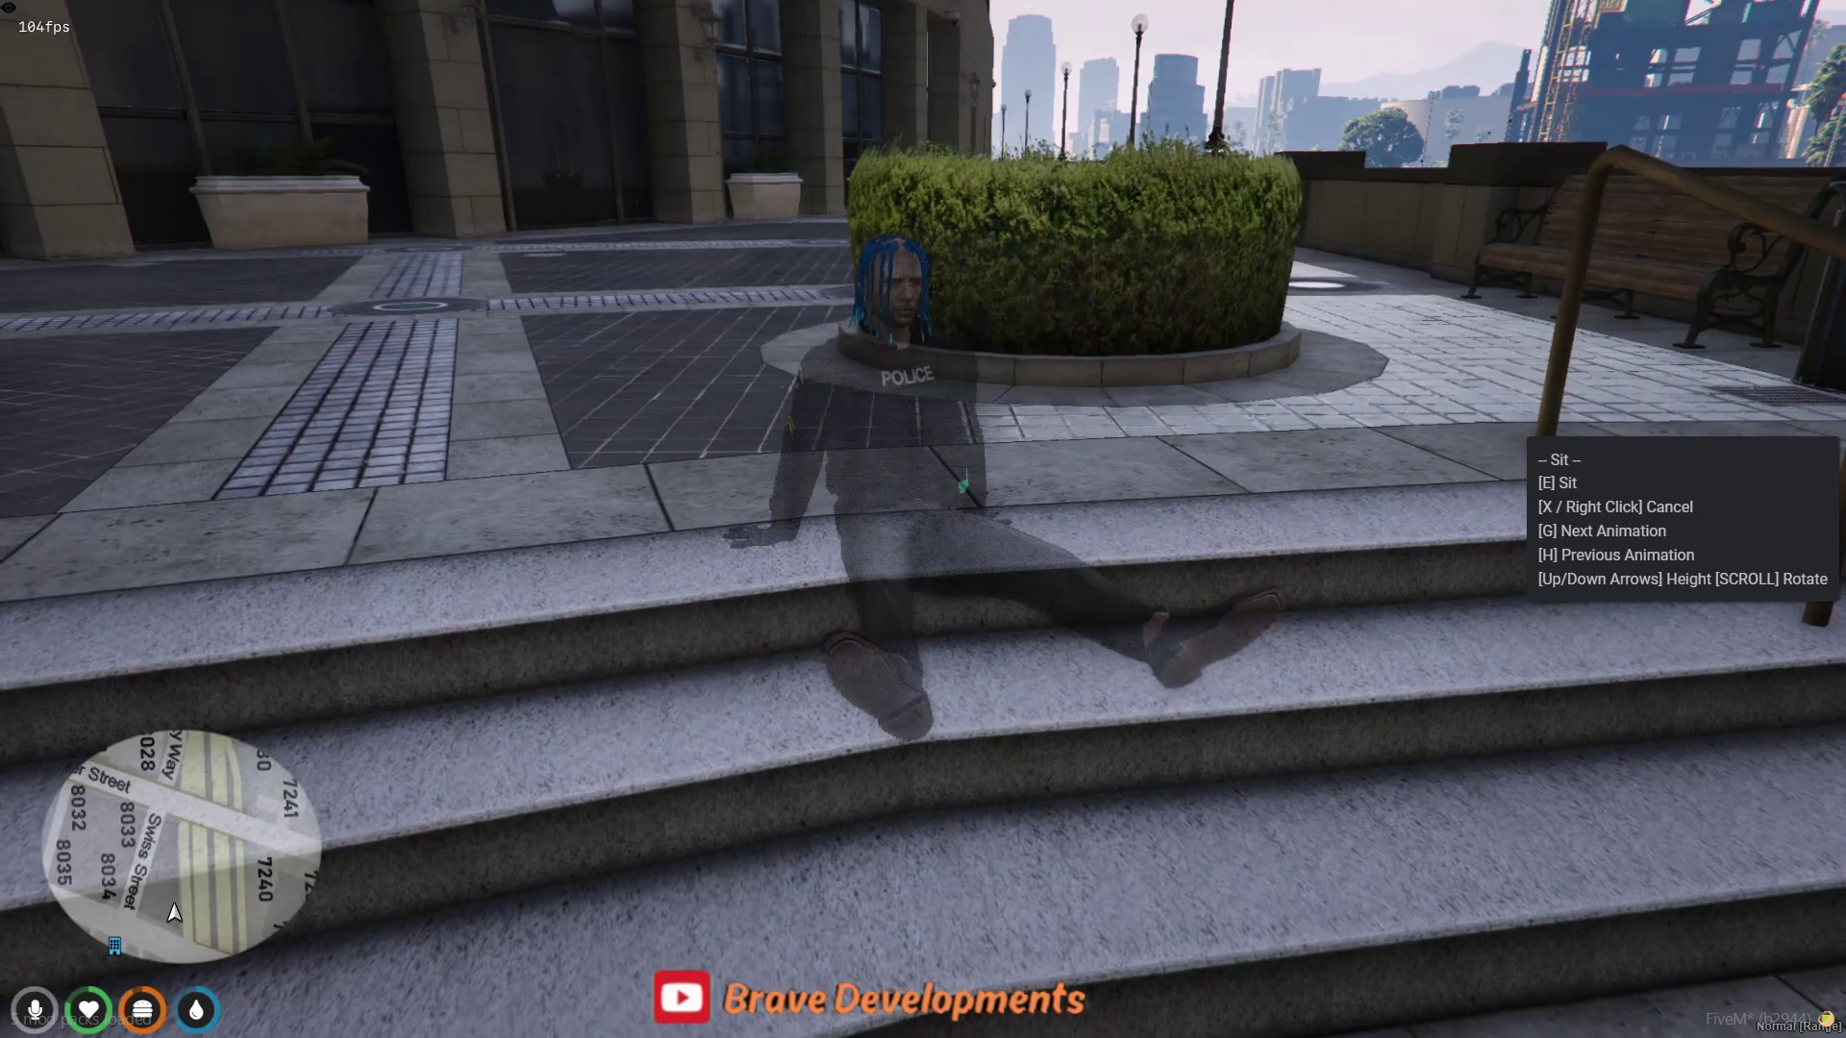
key("g")
key("g")
key("g")
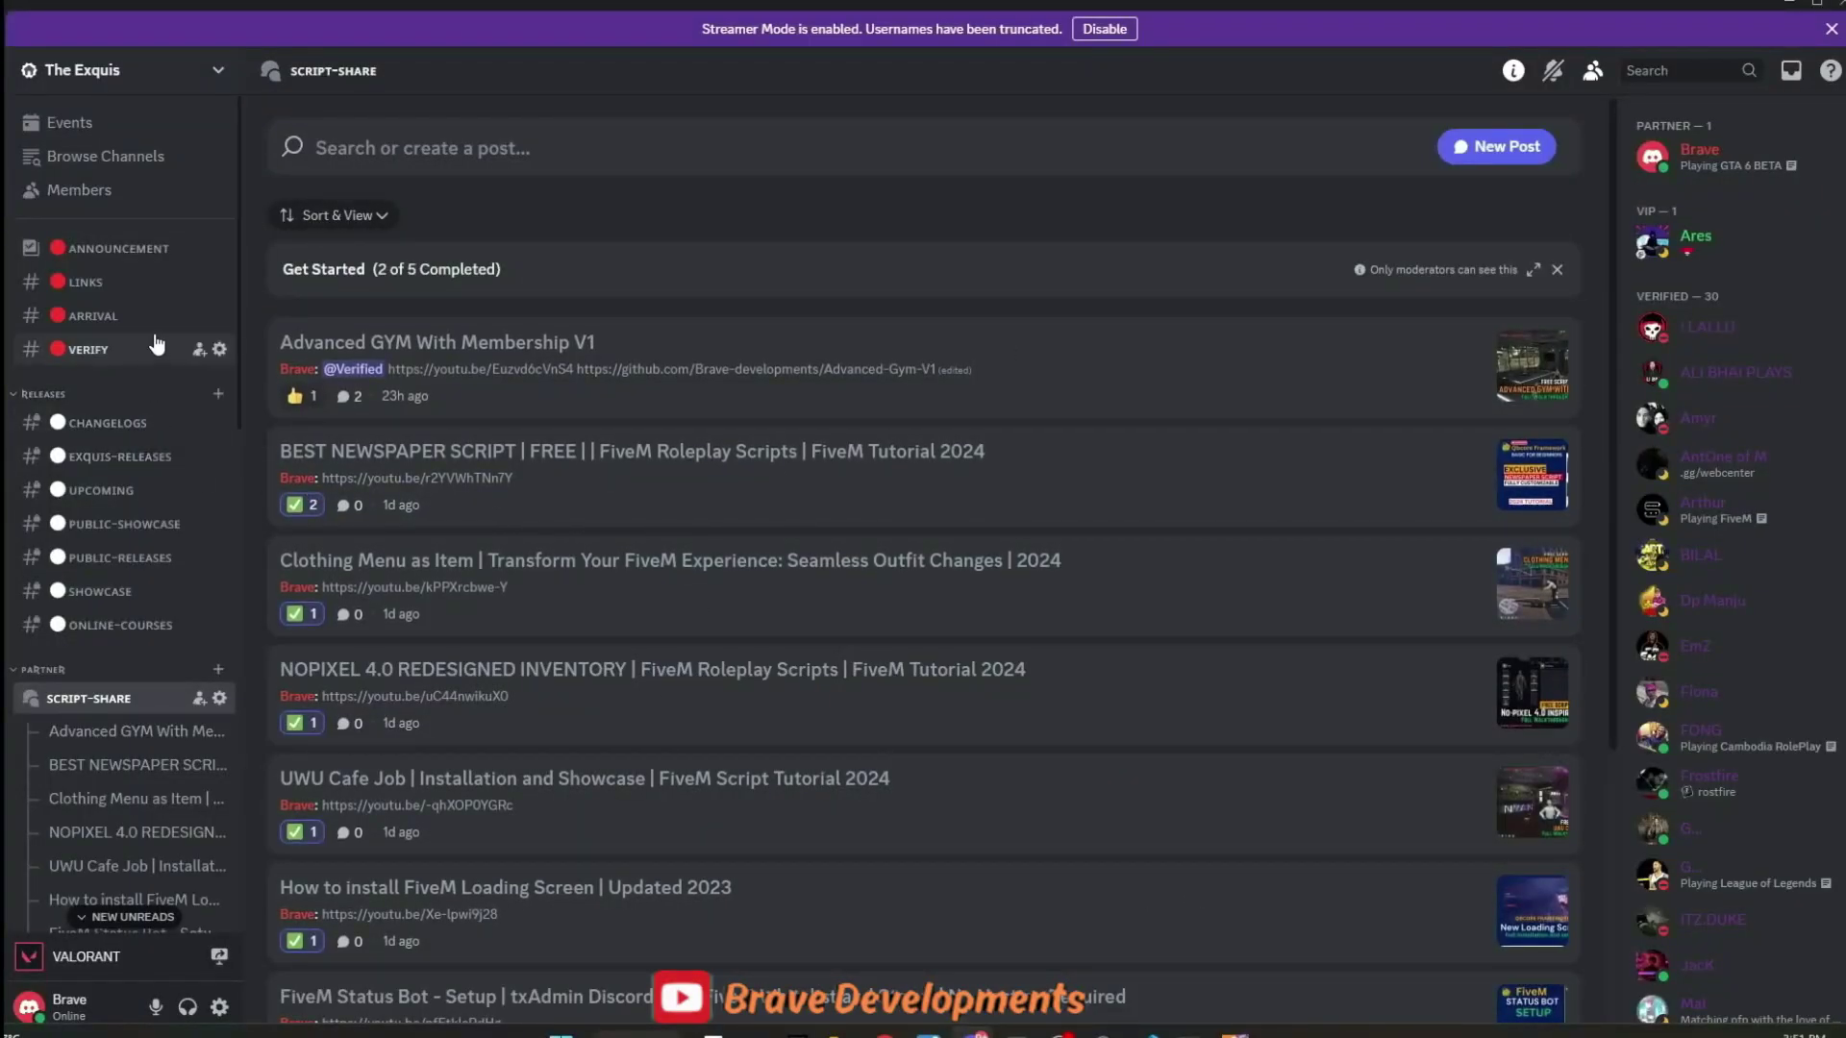
Step: Leave The Exquis script-share forum for the CODEIN server's welcomettt channel
left_click(110, 81)
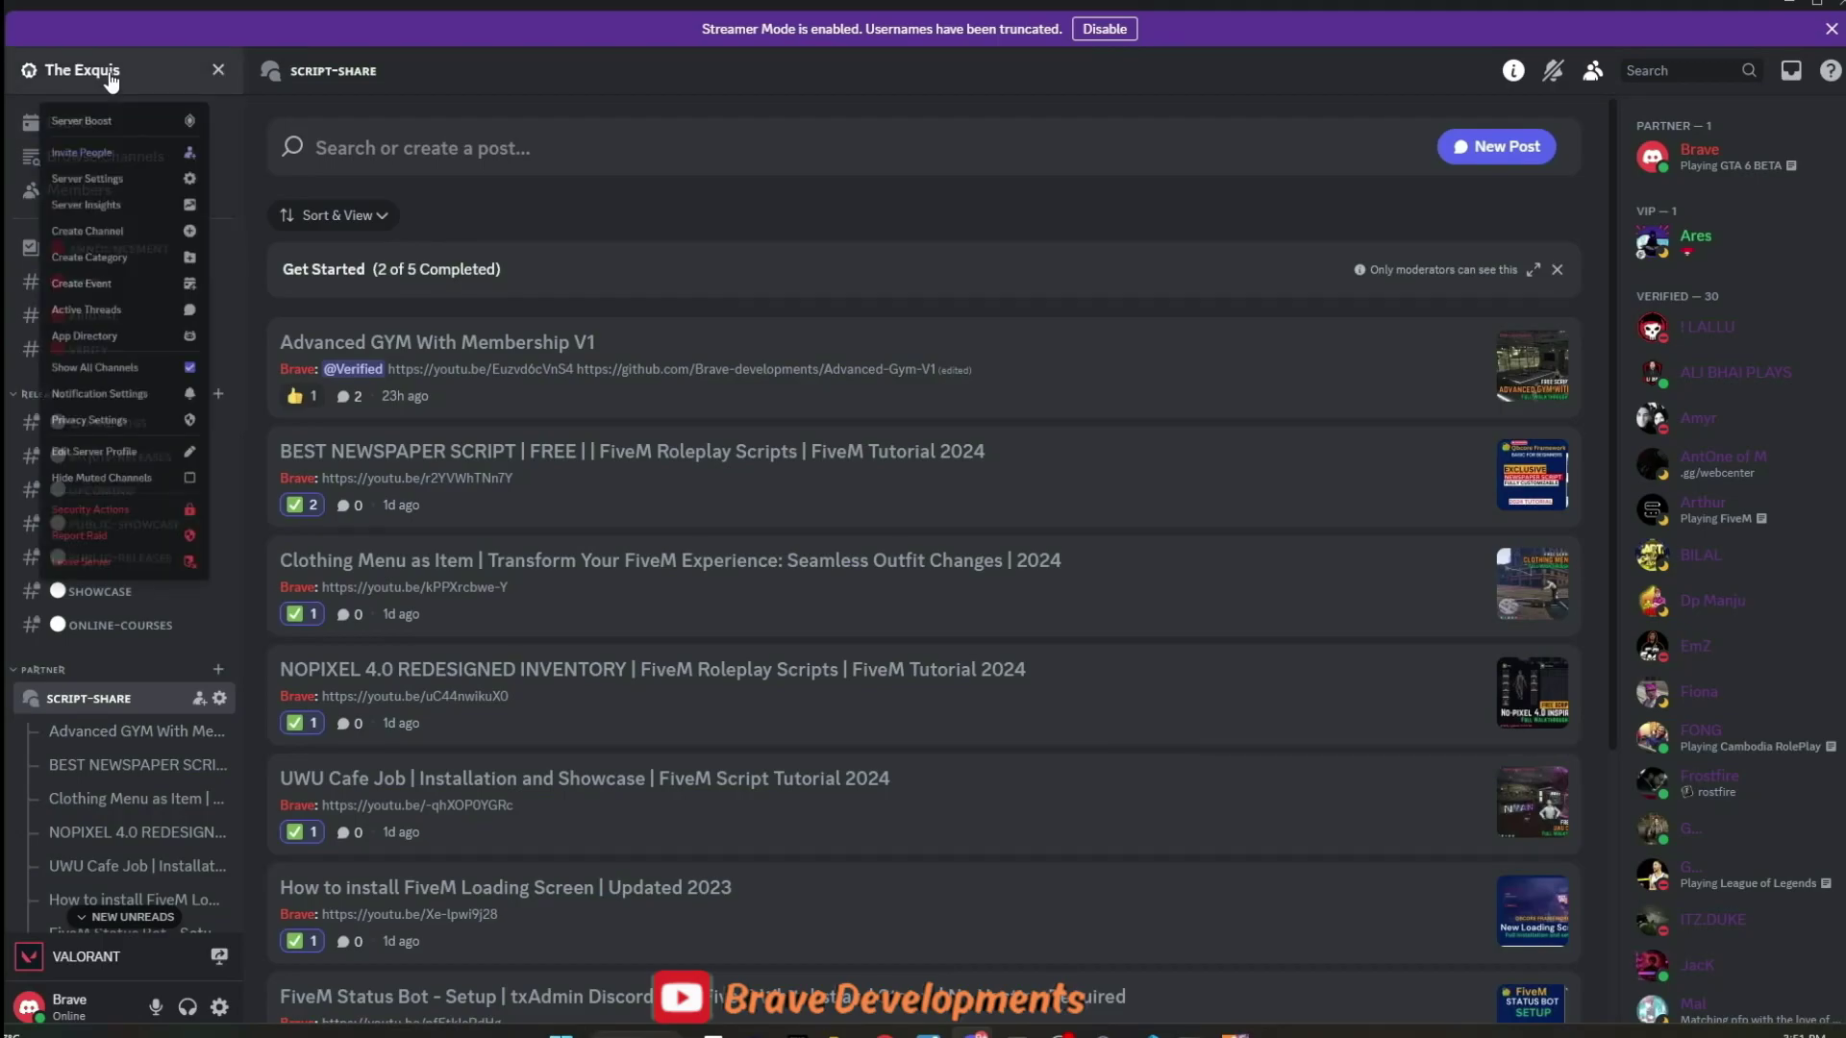
left_click(107, 72)
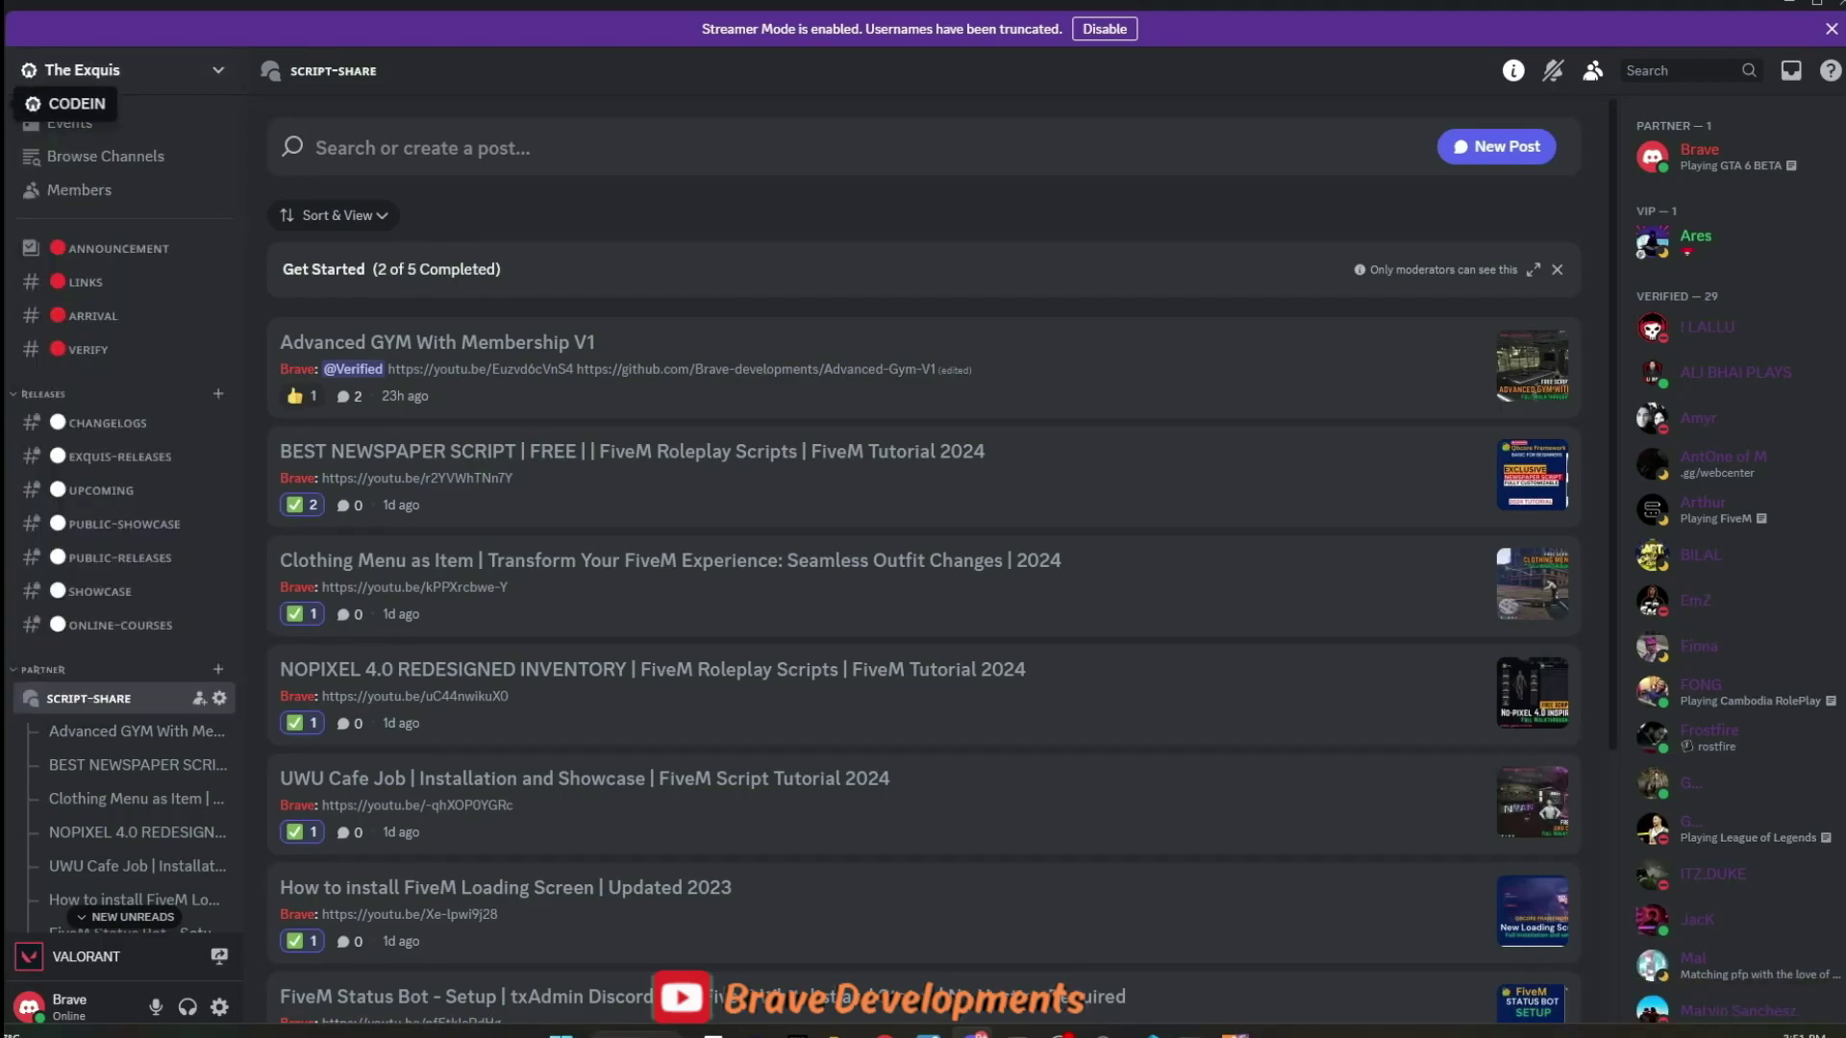
left_click(32, 102)
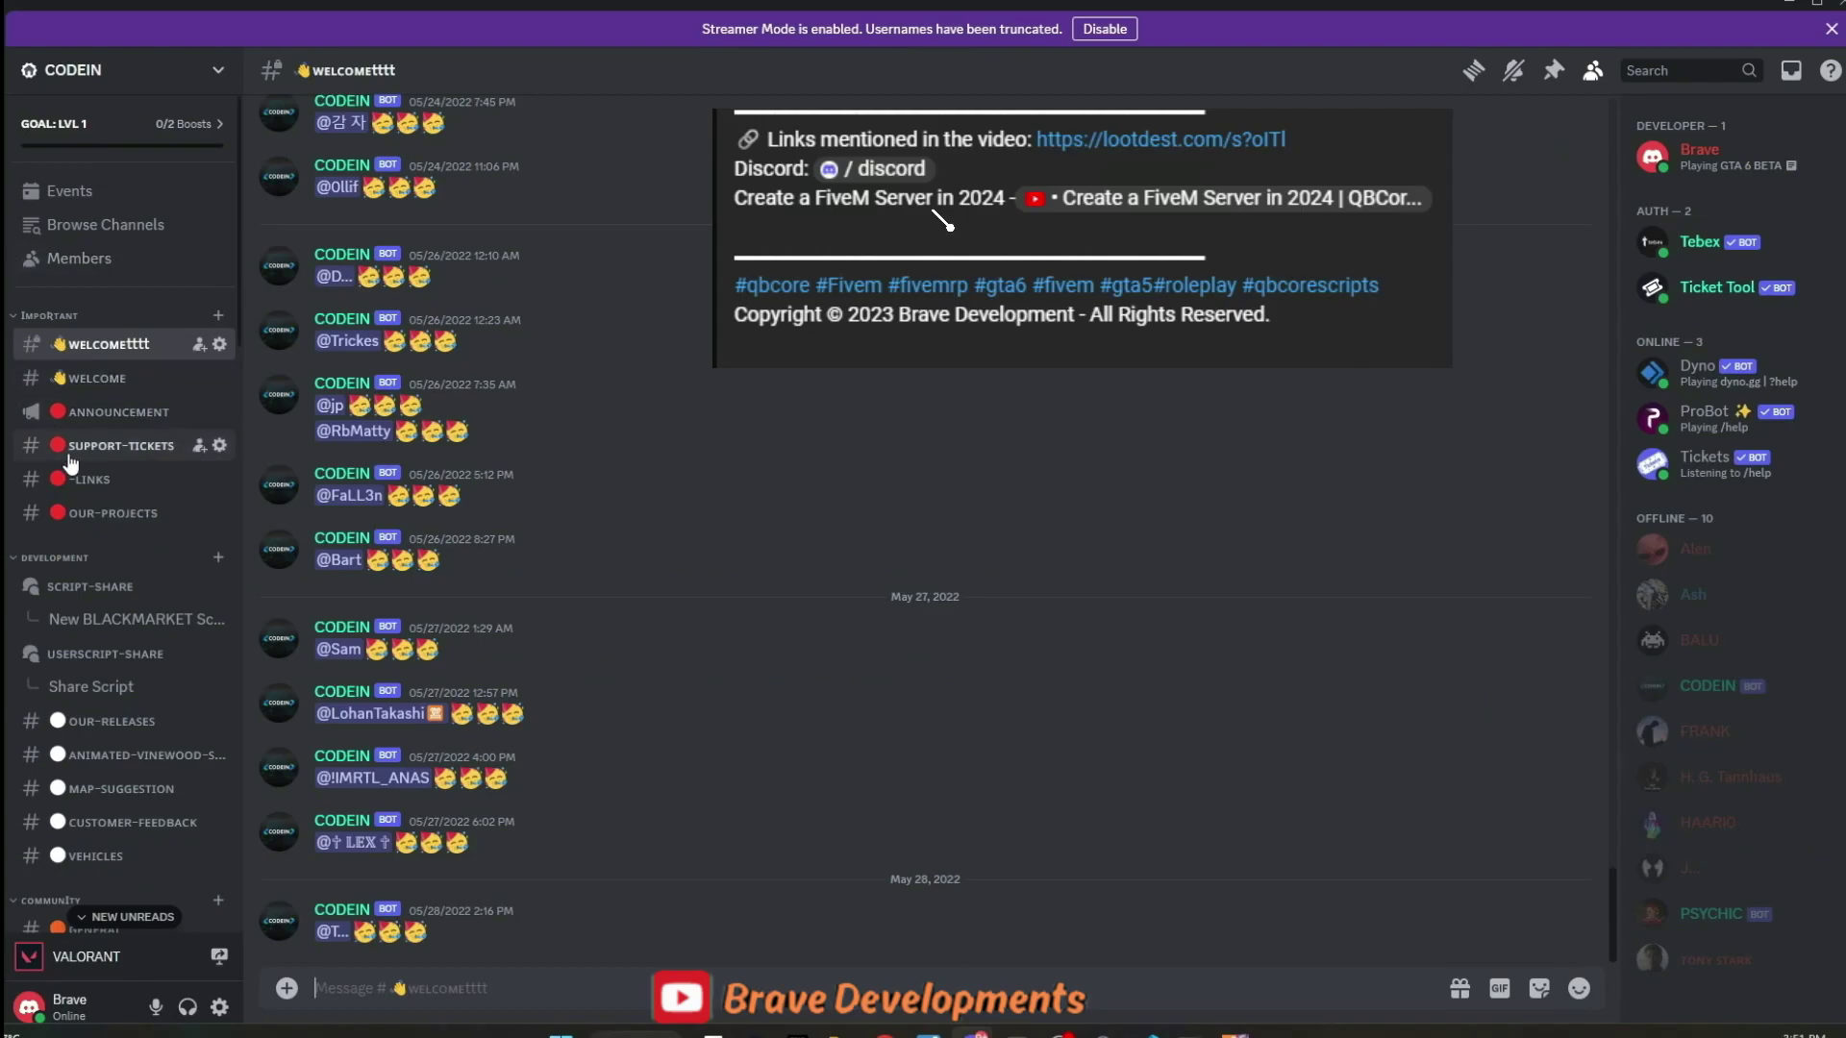
Step: Browse welcome, -links, vehicles, esx-support and qb-support, then view 2023 messages in #general
left_click(109, 376)
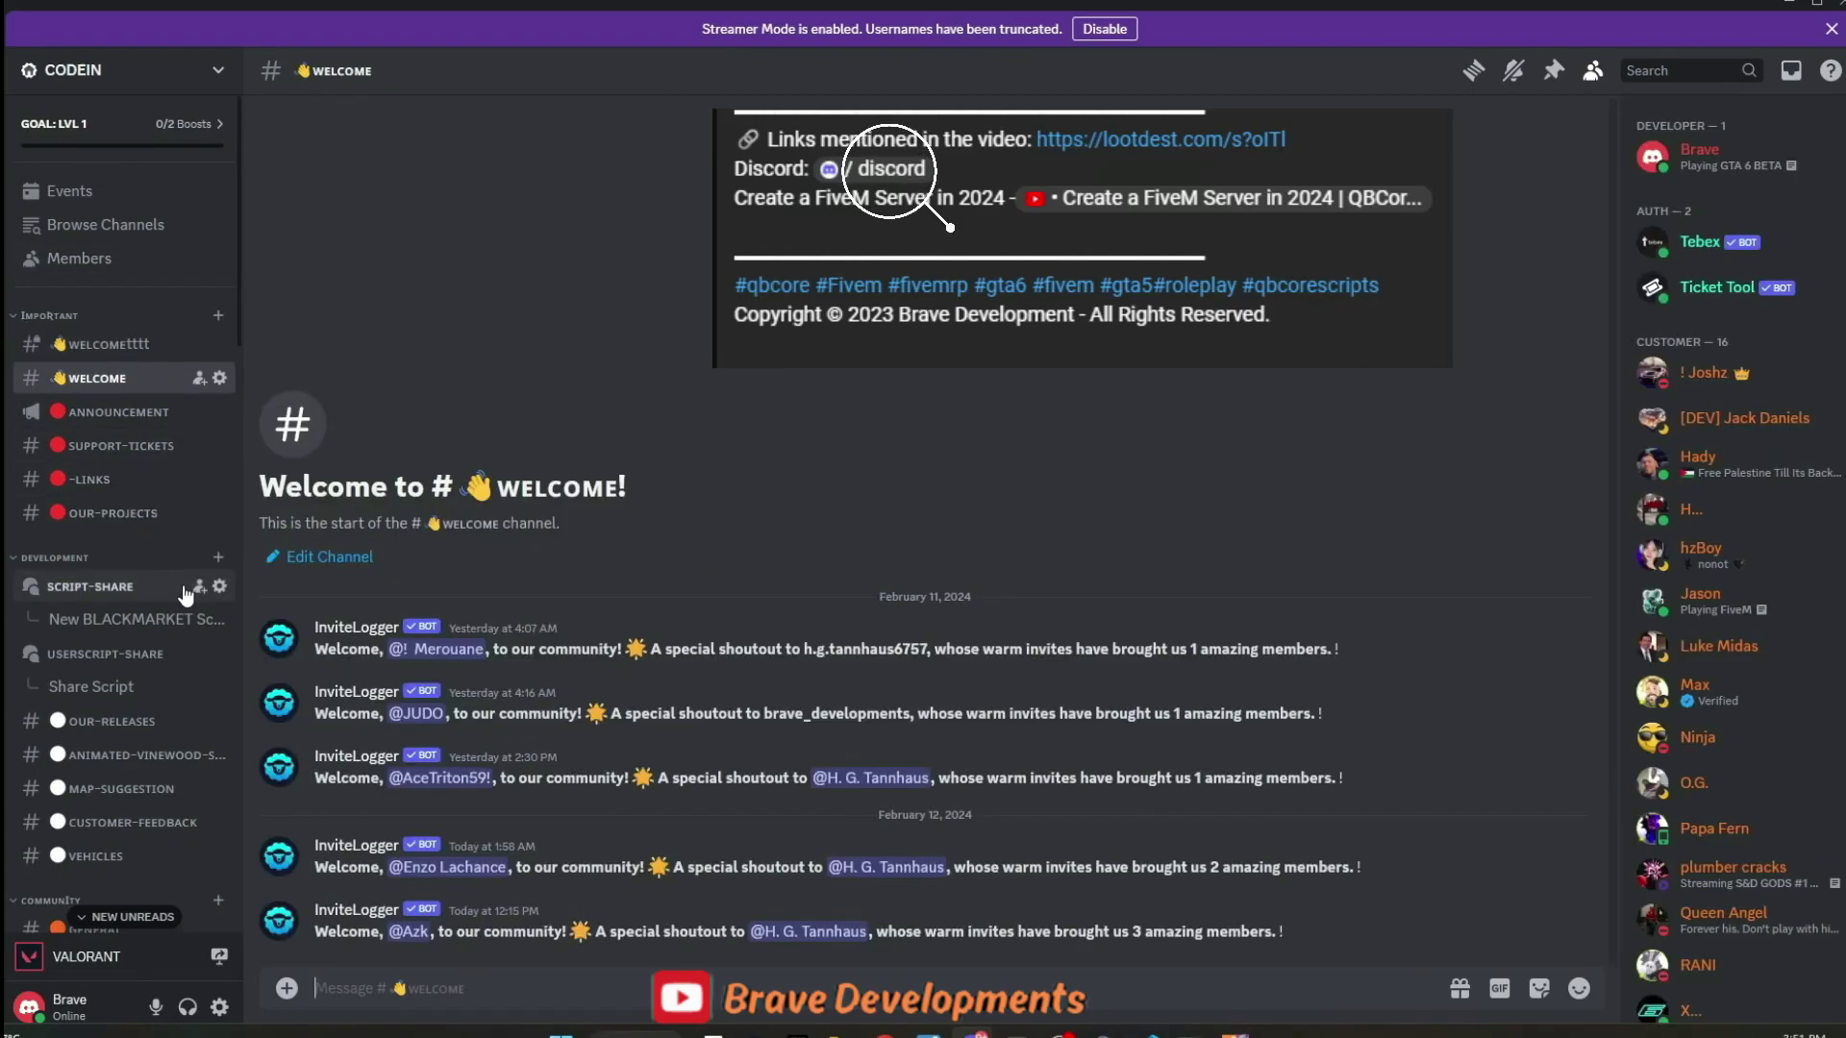
scroll(185, 596, "down", 2)
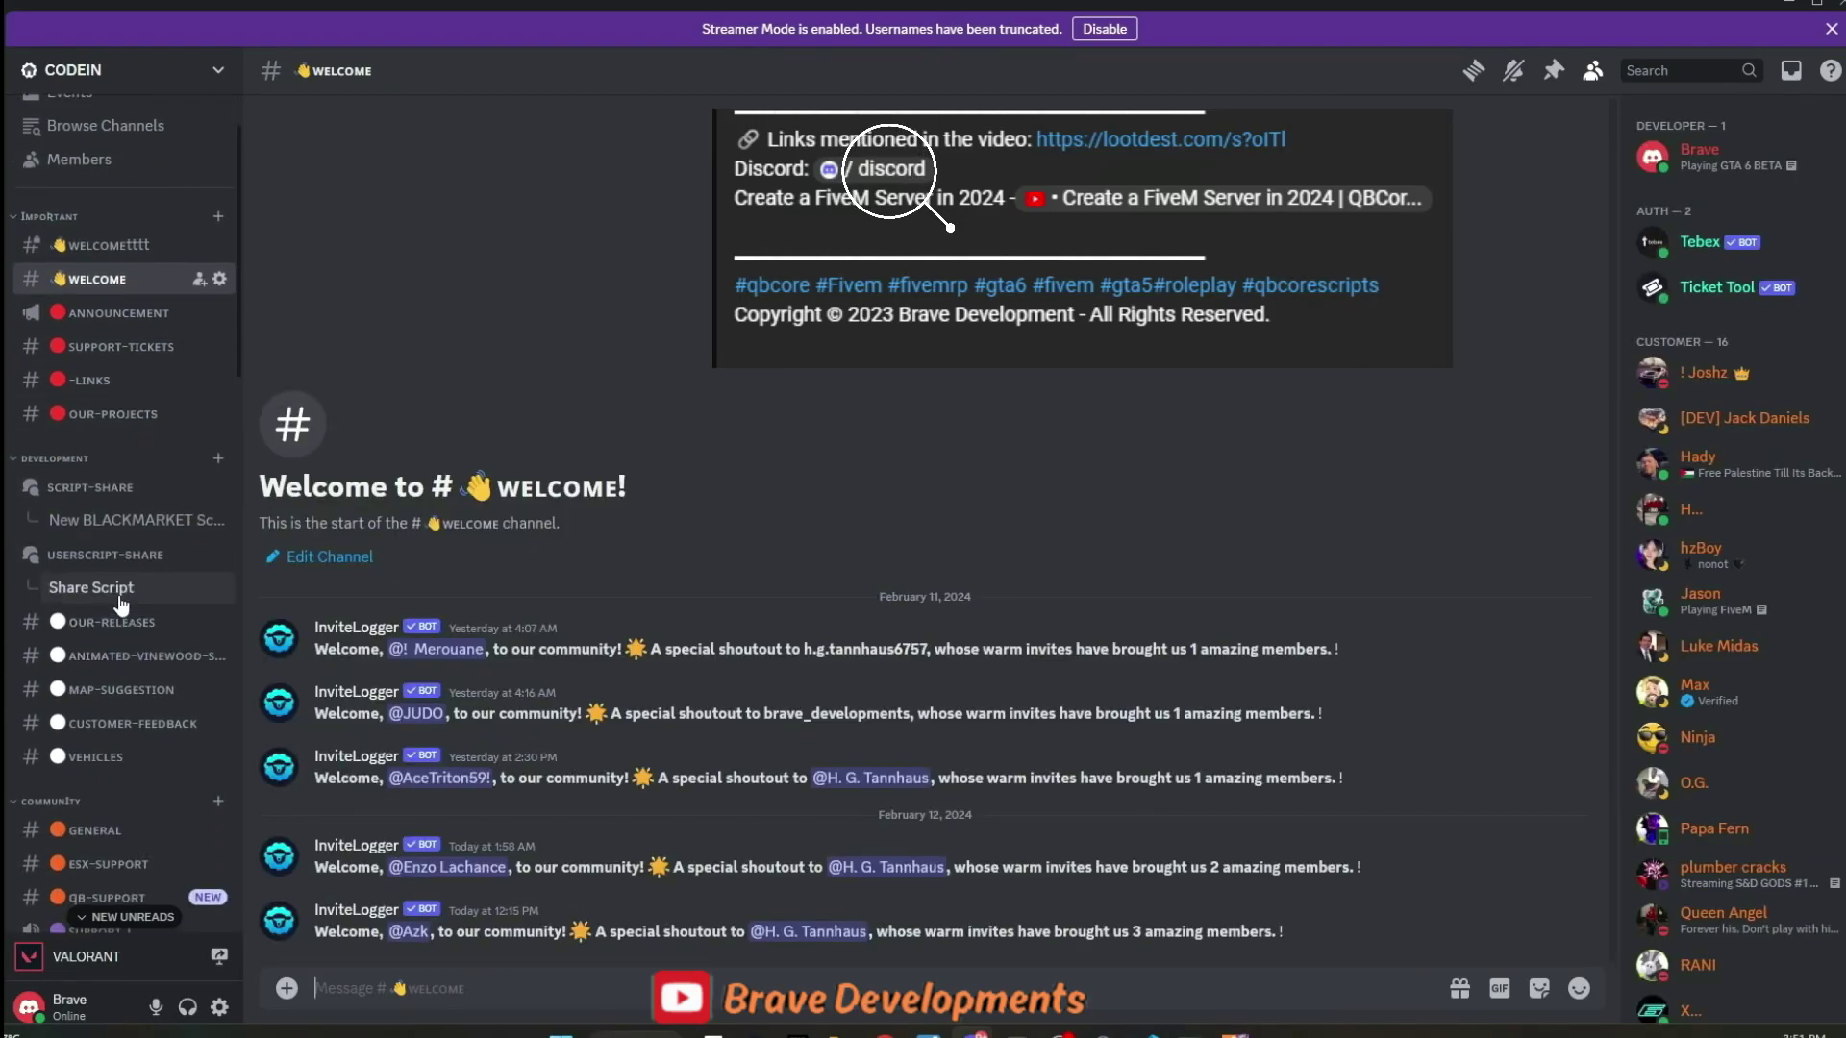
left_click(90, 379)
type("z")
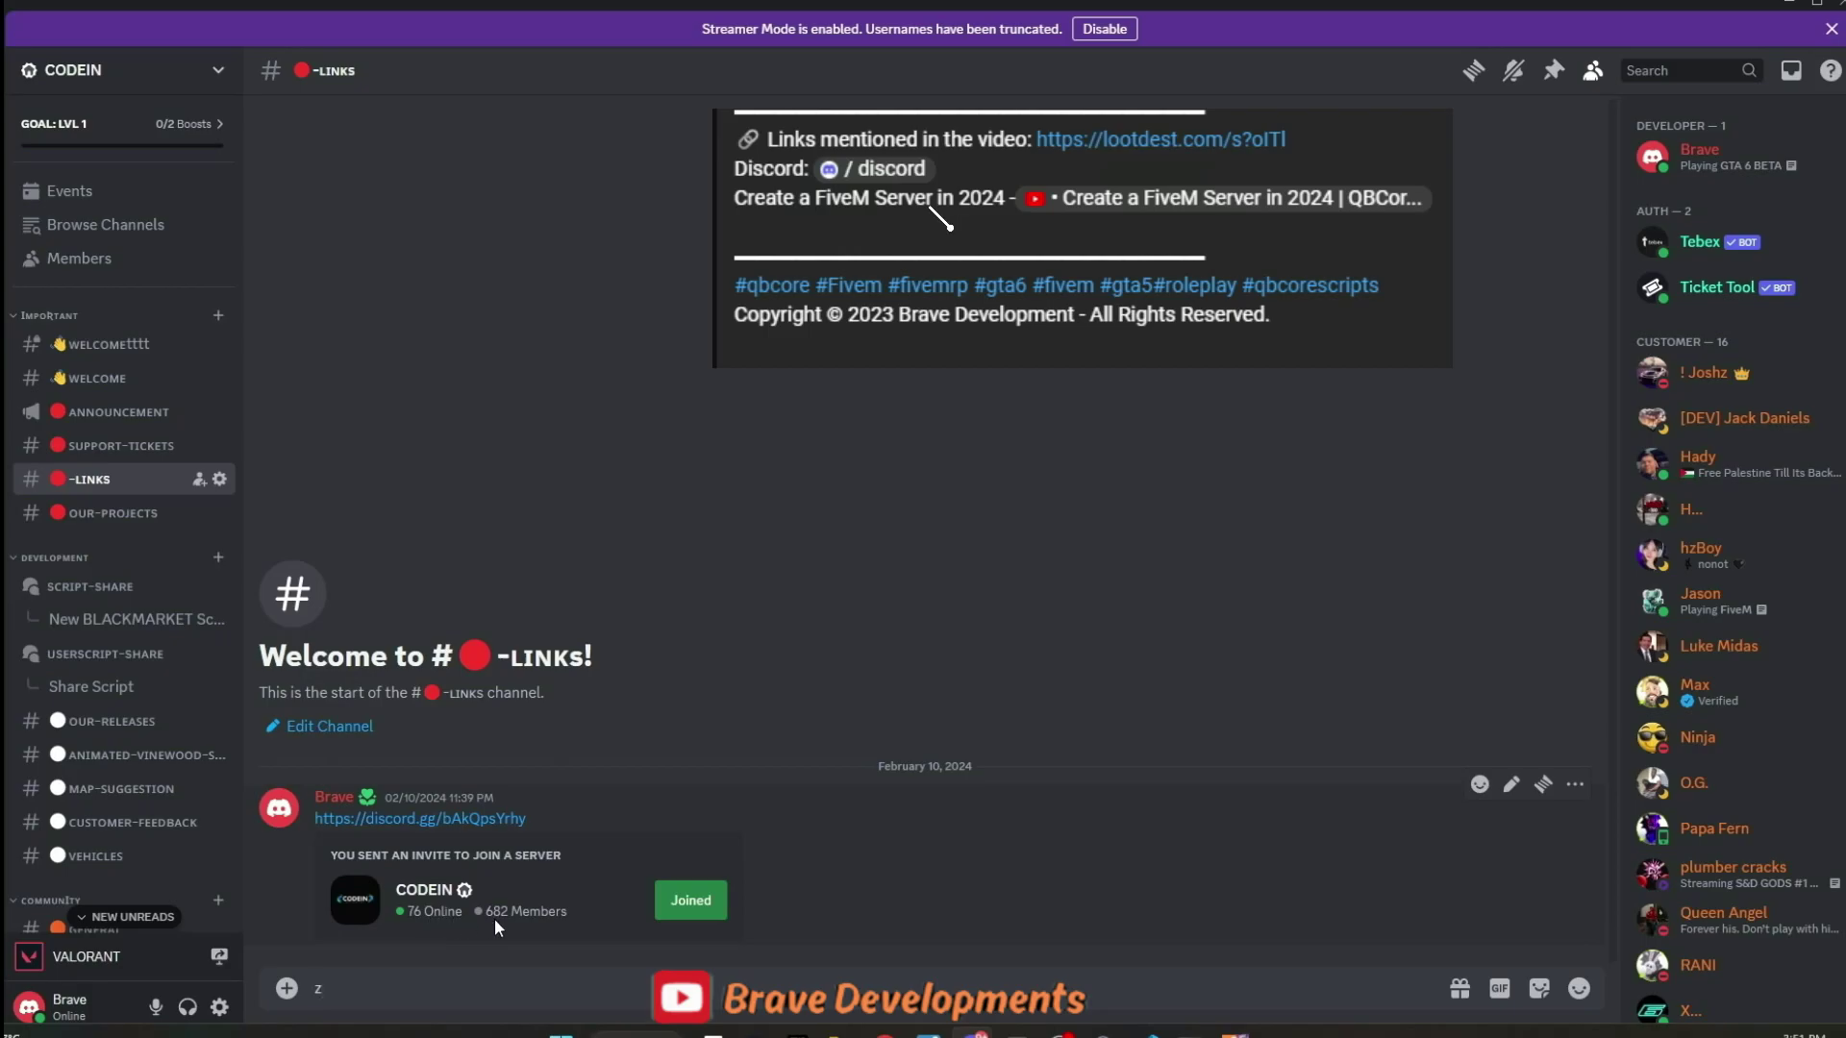
scroll(131, 764, "down", 3)
left_click(95, 558)
scroll(130, 649, "down", 3)
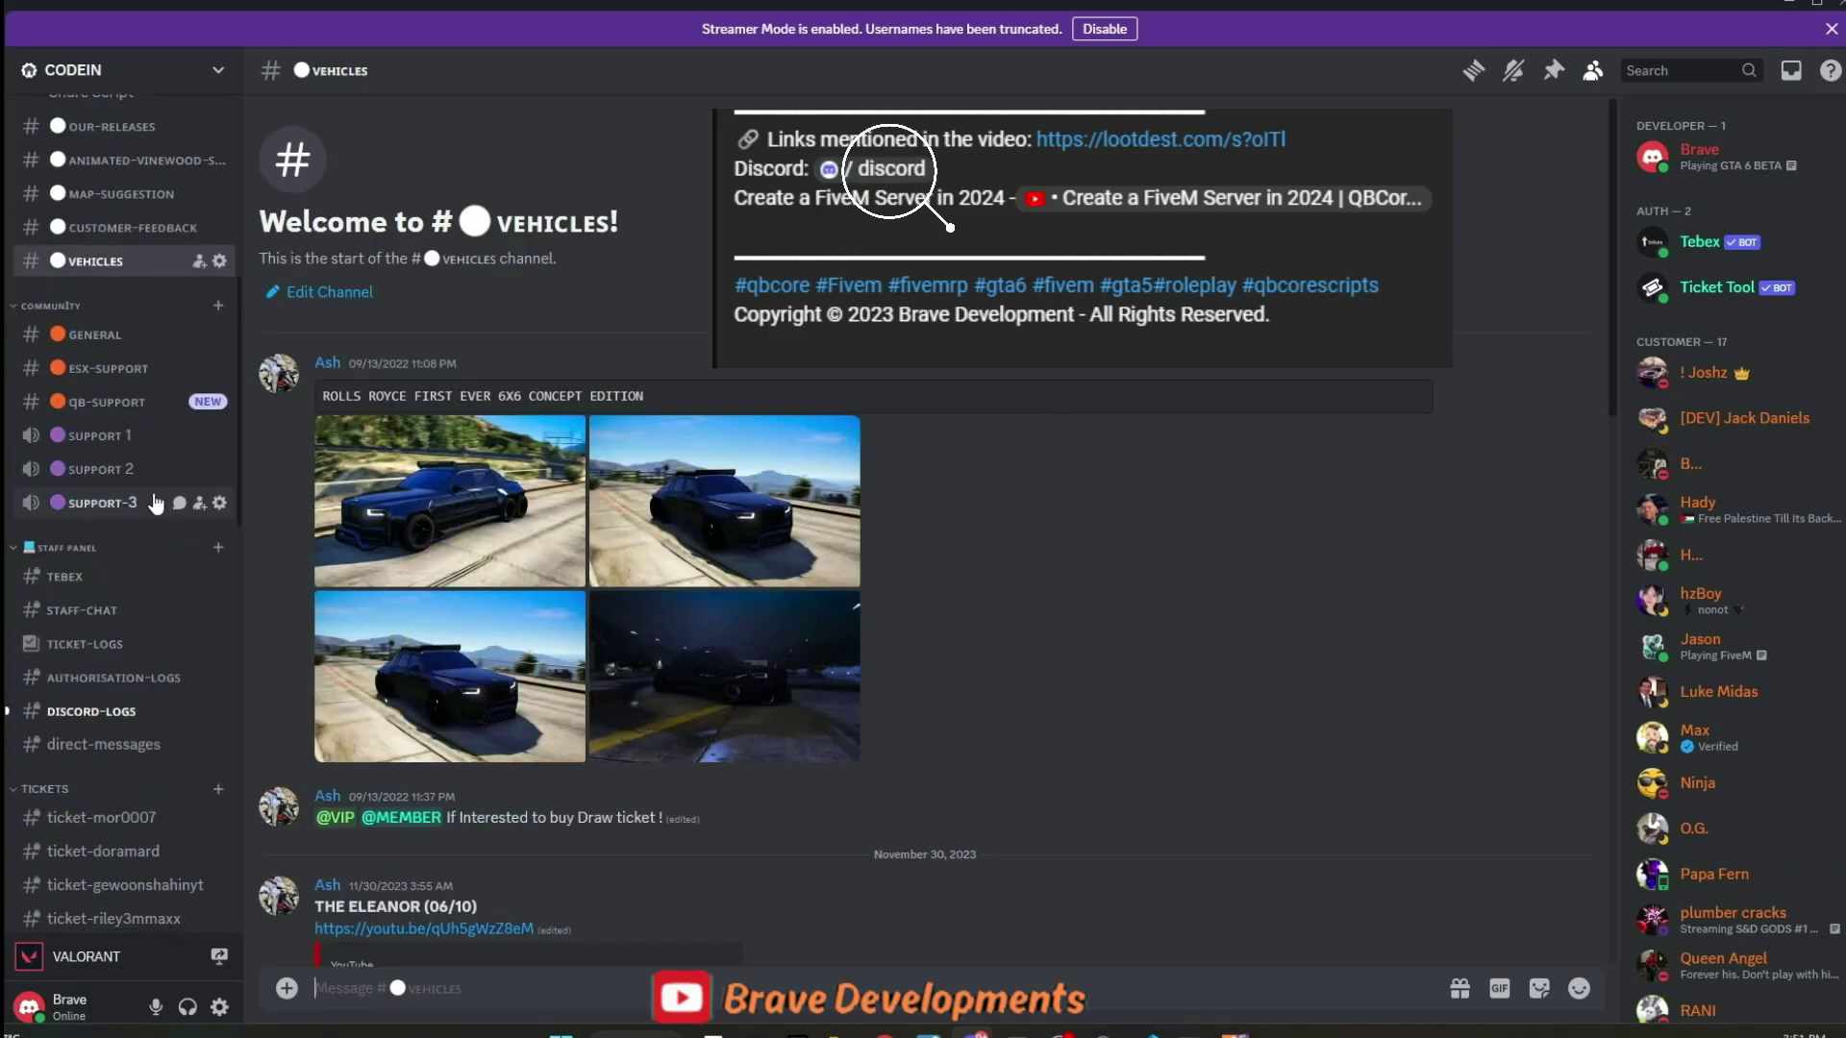
left_click(116, 368)
left_click(138, 404)
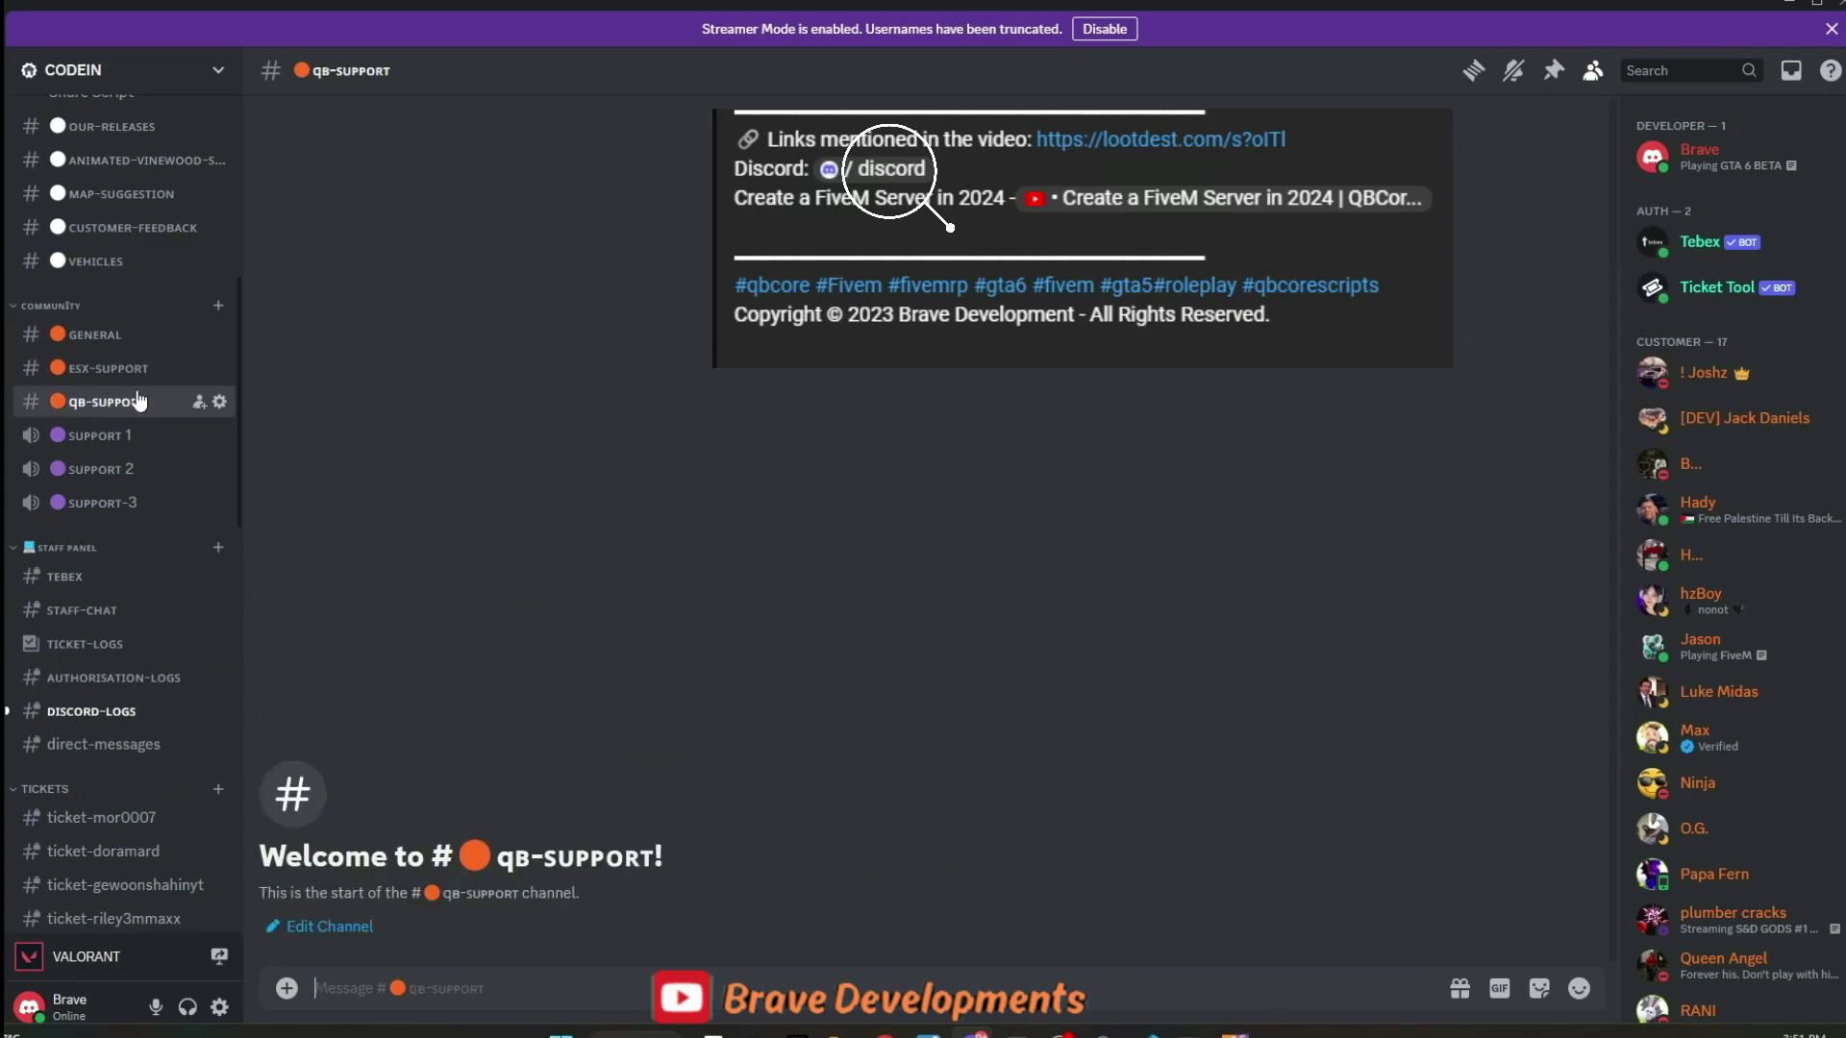
left_click(96, 333)
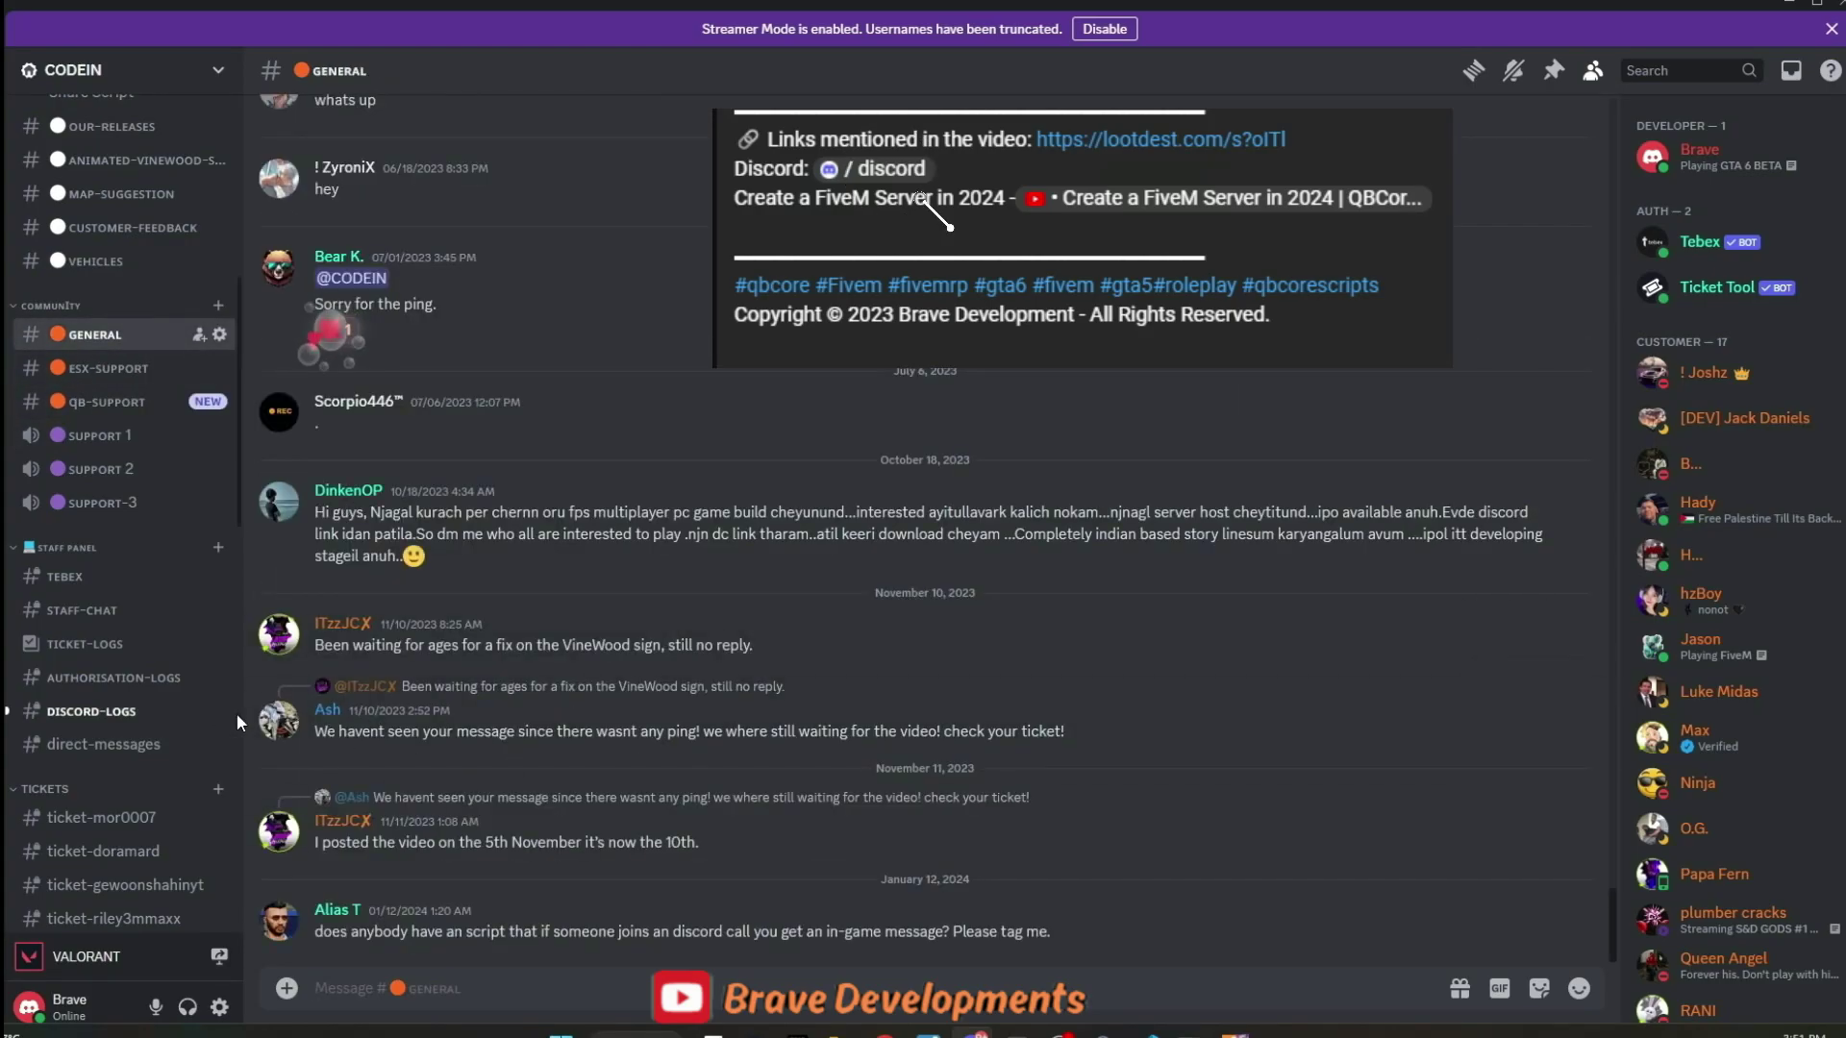
scroll(285, 702, "up", 2)
scroll(284, 703, "up", 1)
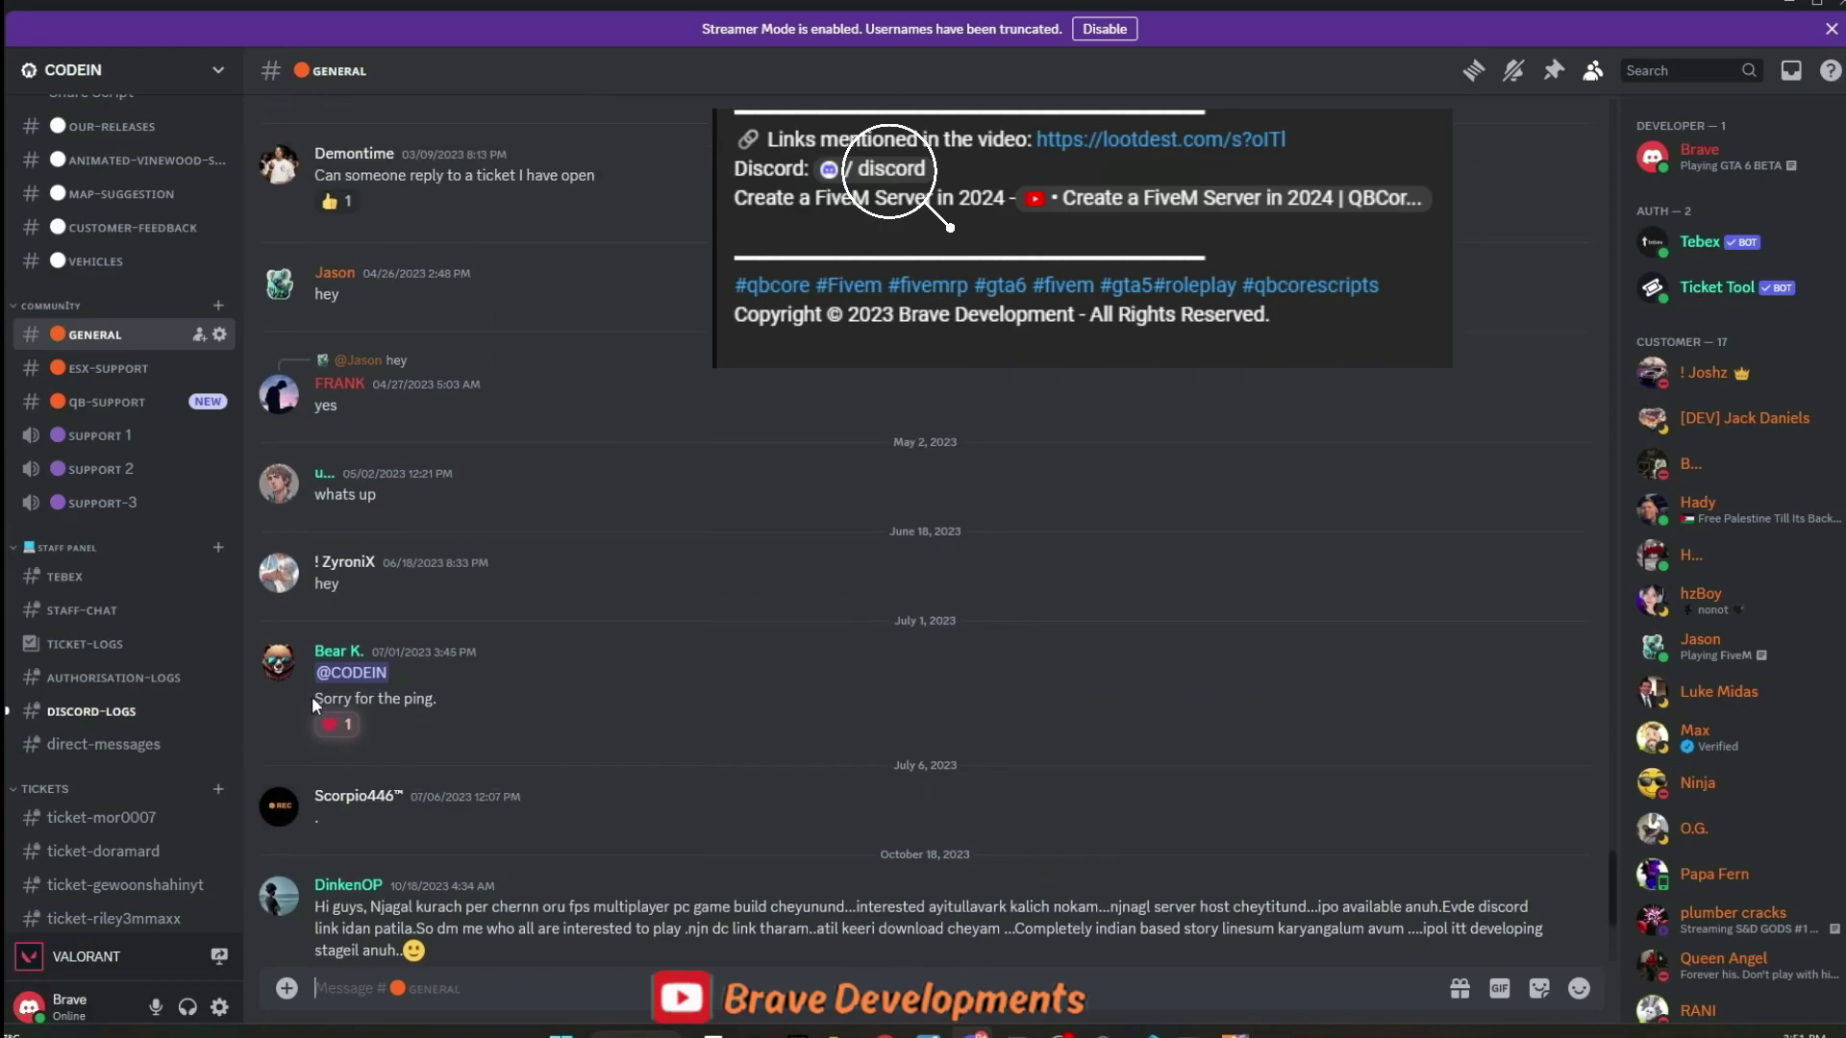
scroll(116, 649, "up", 3)
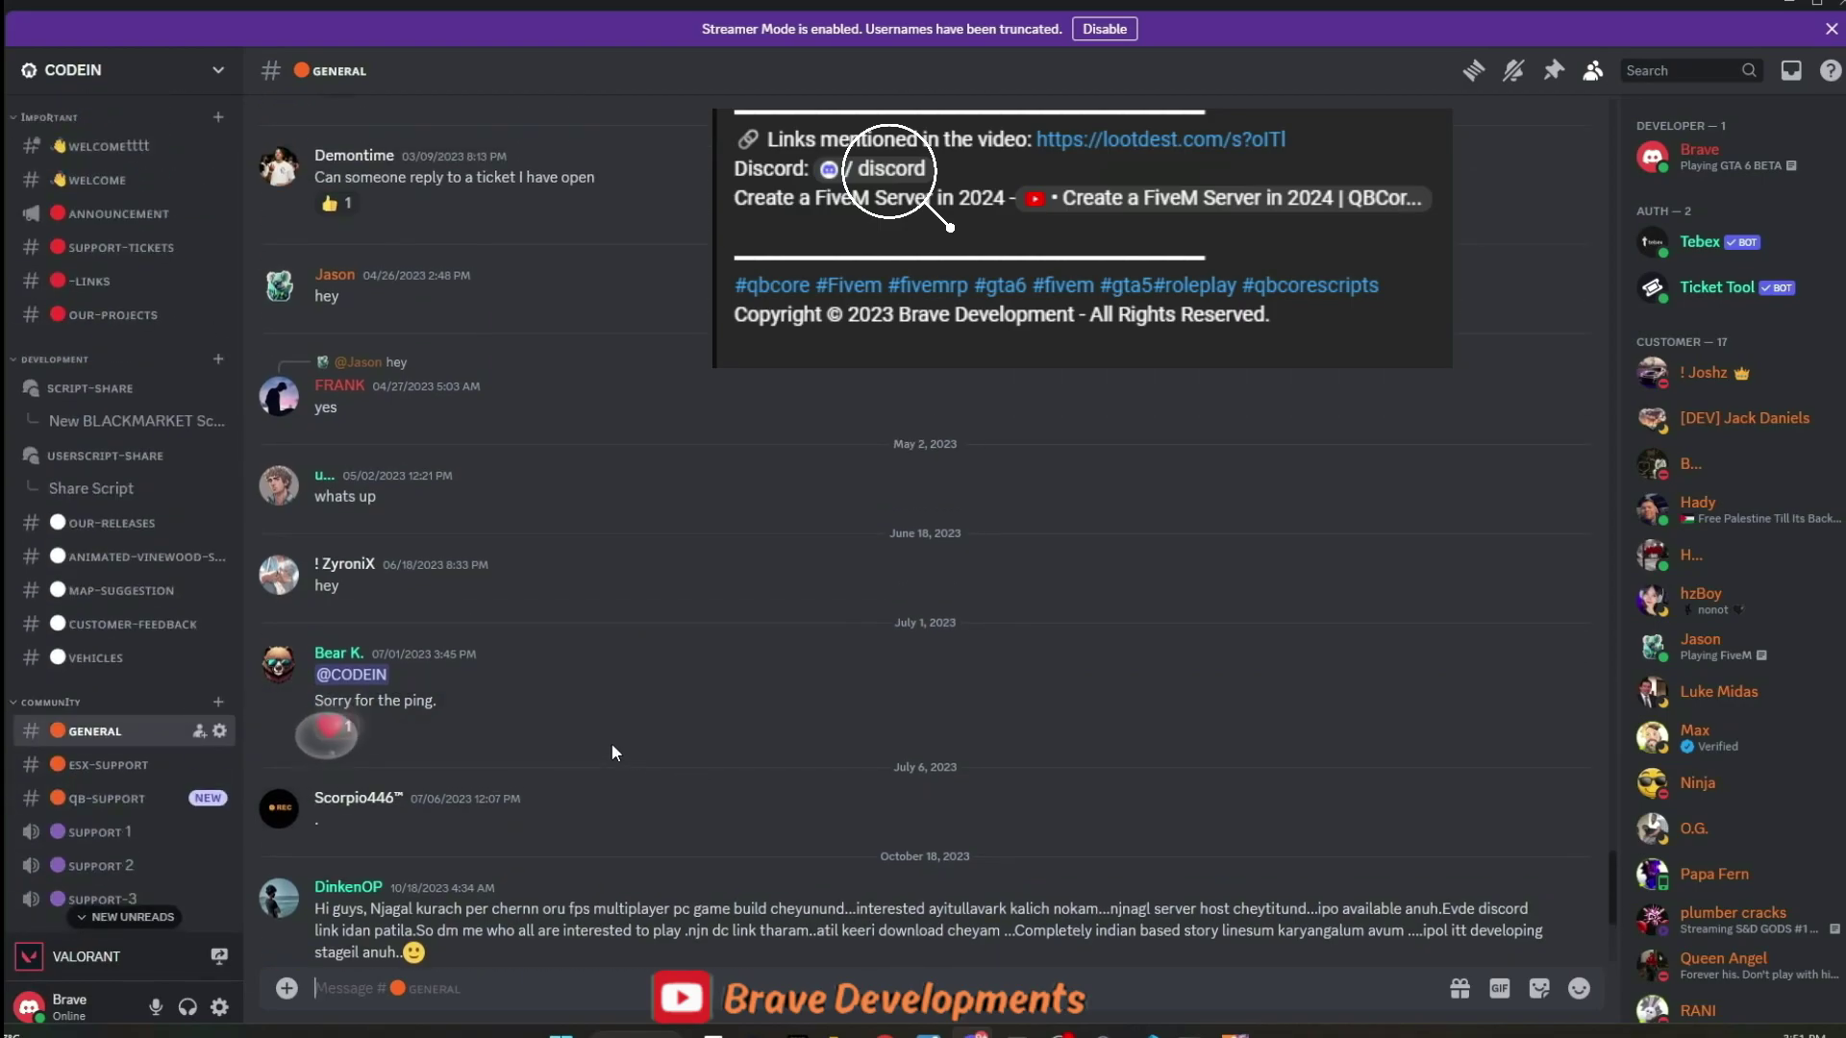
Step: View the New BLACKMARKET script thread, then open the userscript-share forum
left_click(140, 429)
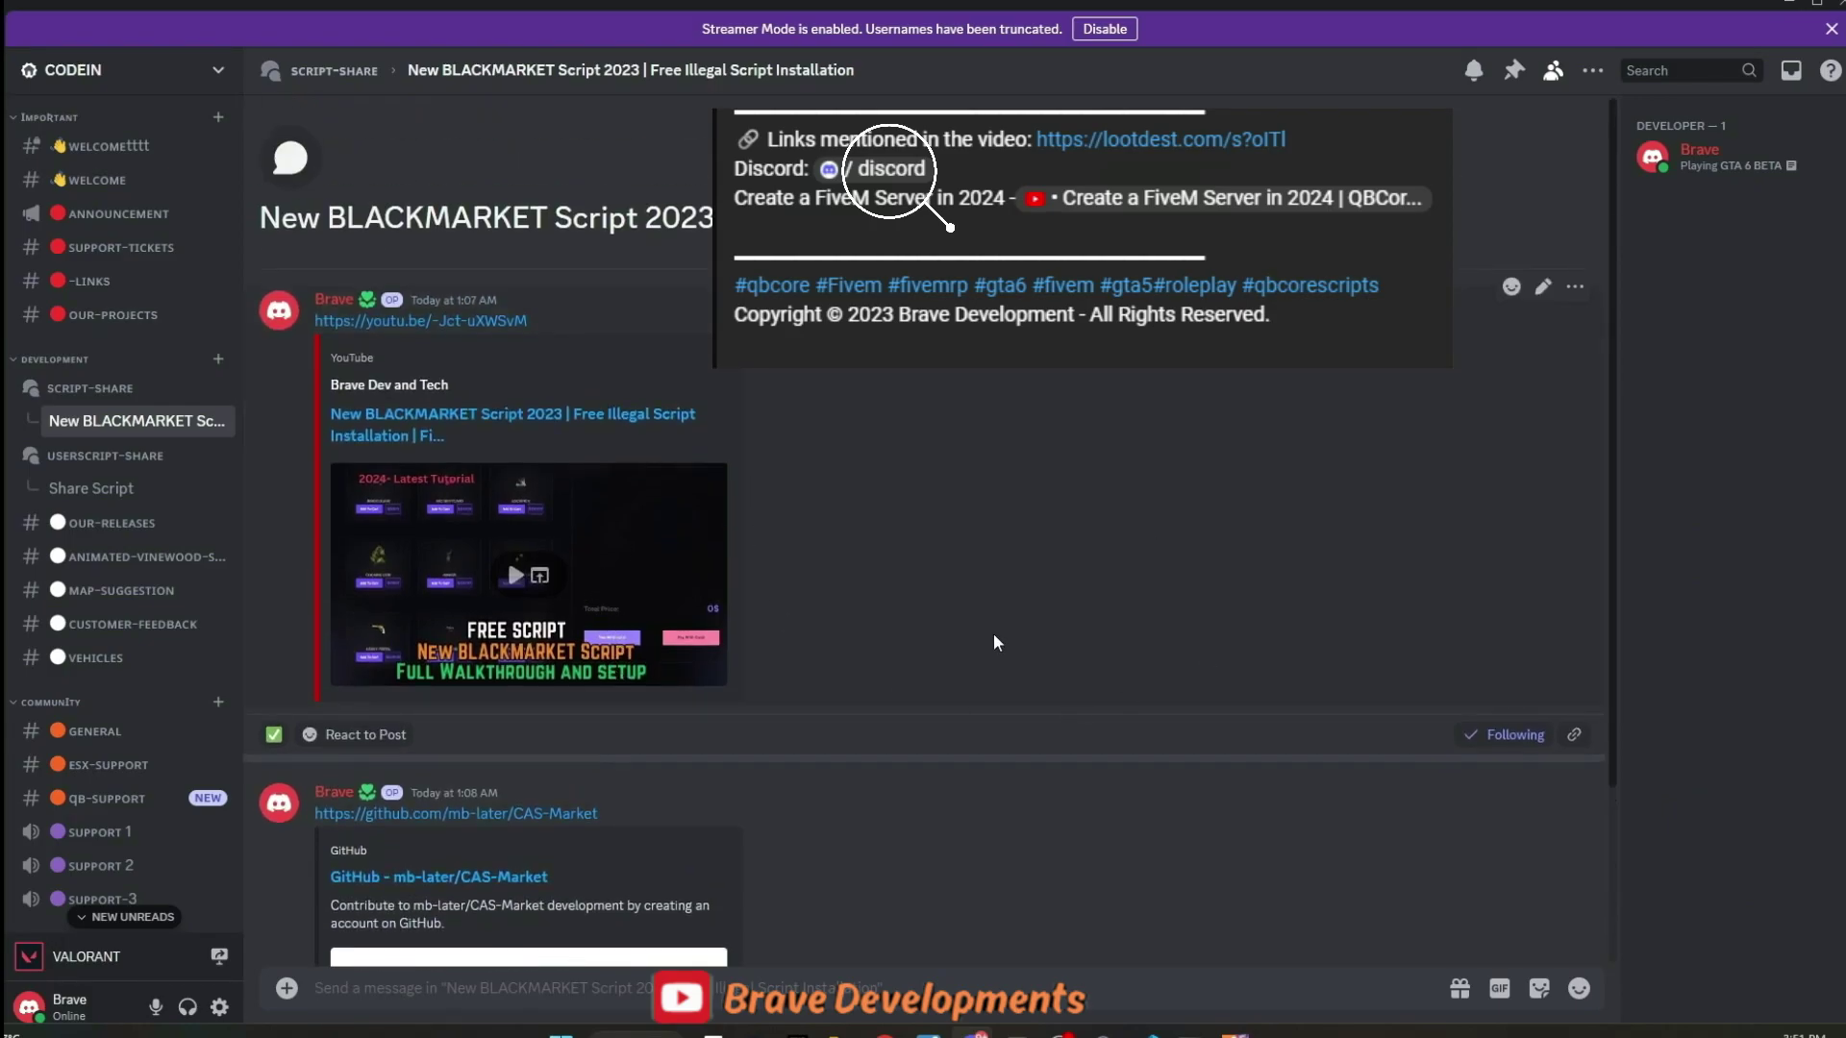
scroll(635, 597, "down", 3)
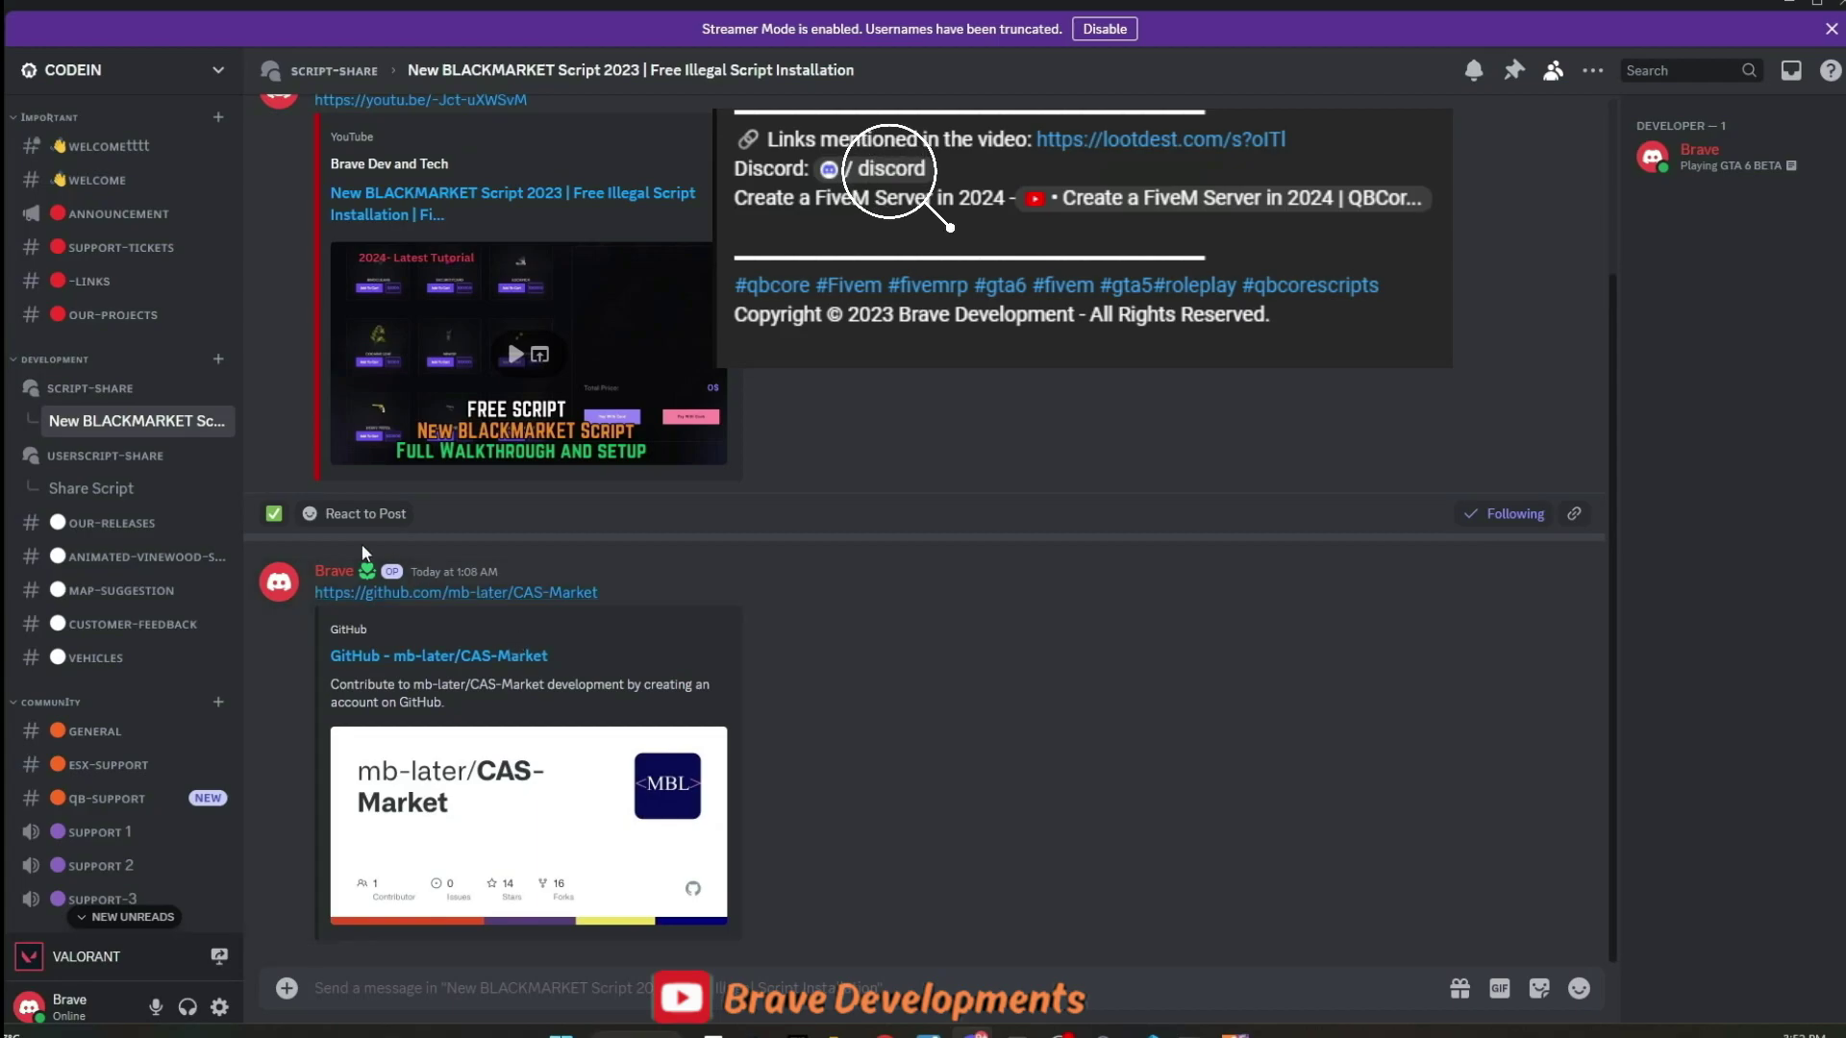
left_click(137, 458)
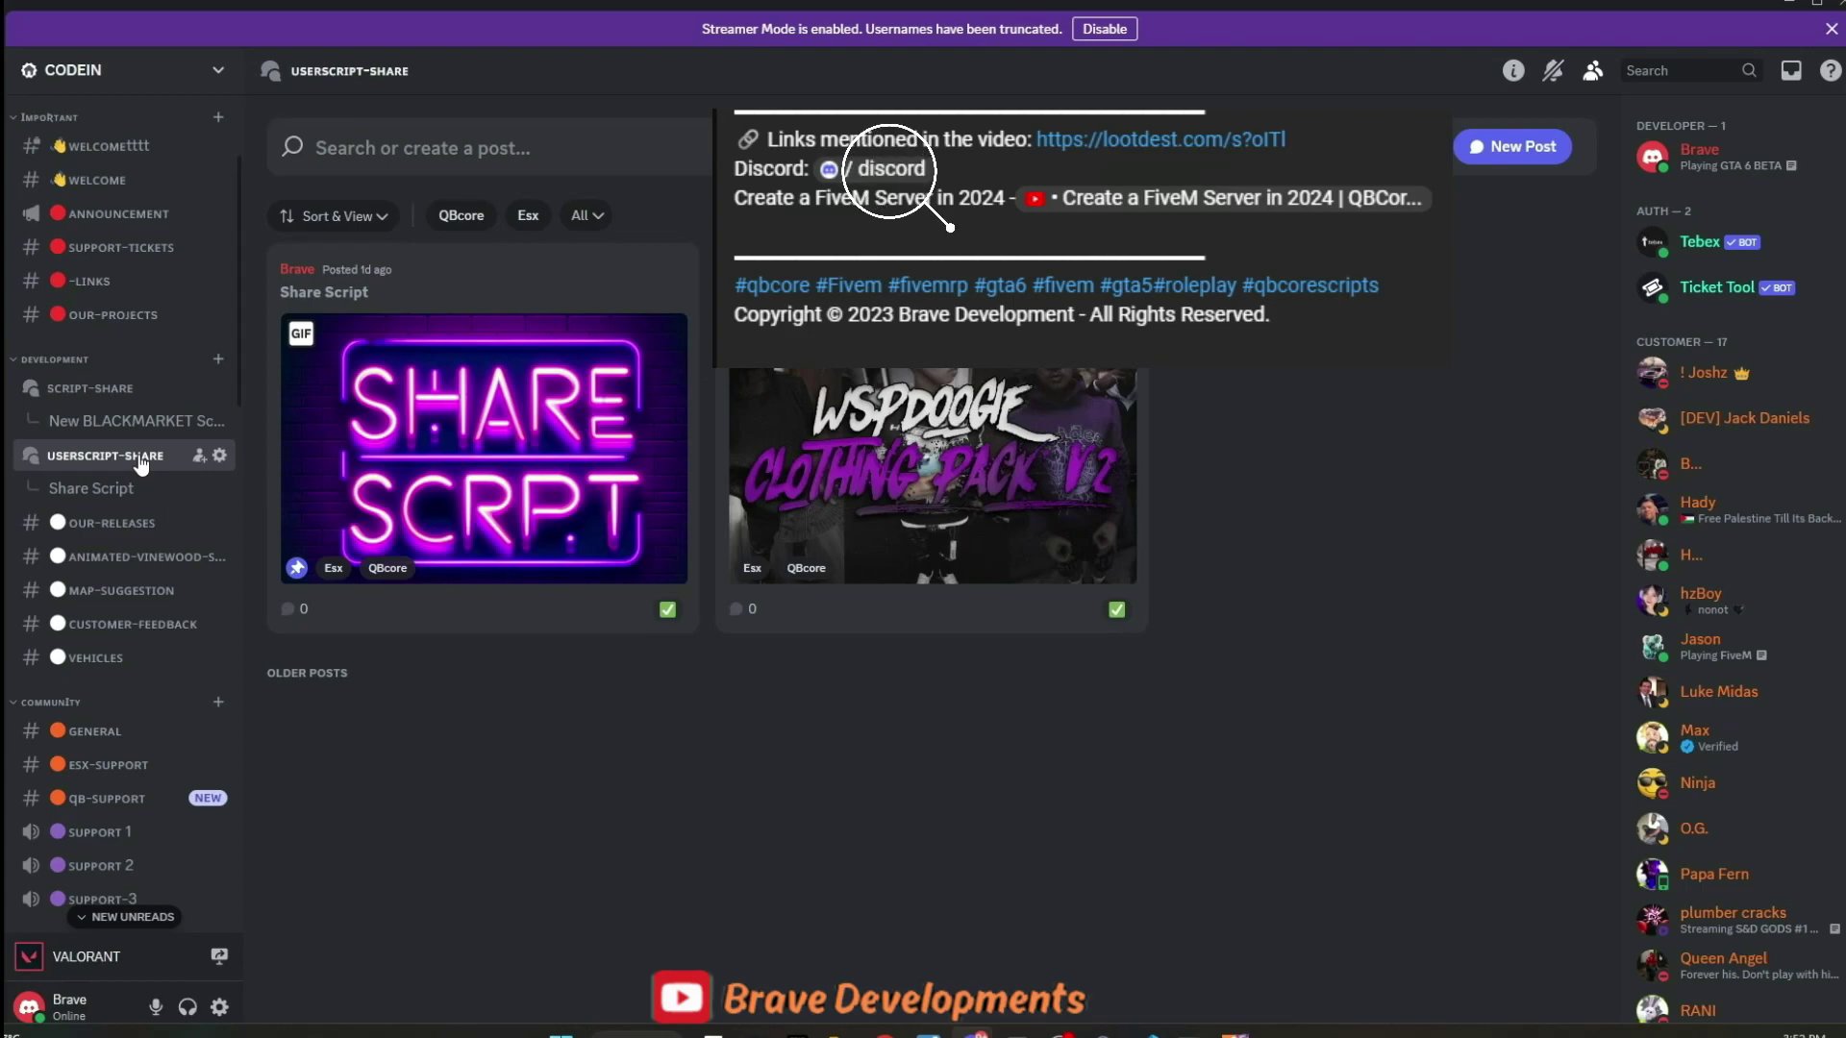
scroll(149, 464, "up", 3)
Step: Browse -links, map-suggestion, our-releases, customer-feedback and vehicles, ending on #animated-vinewood-sign
left_click(149, 476)
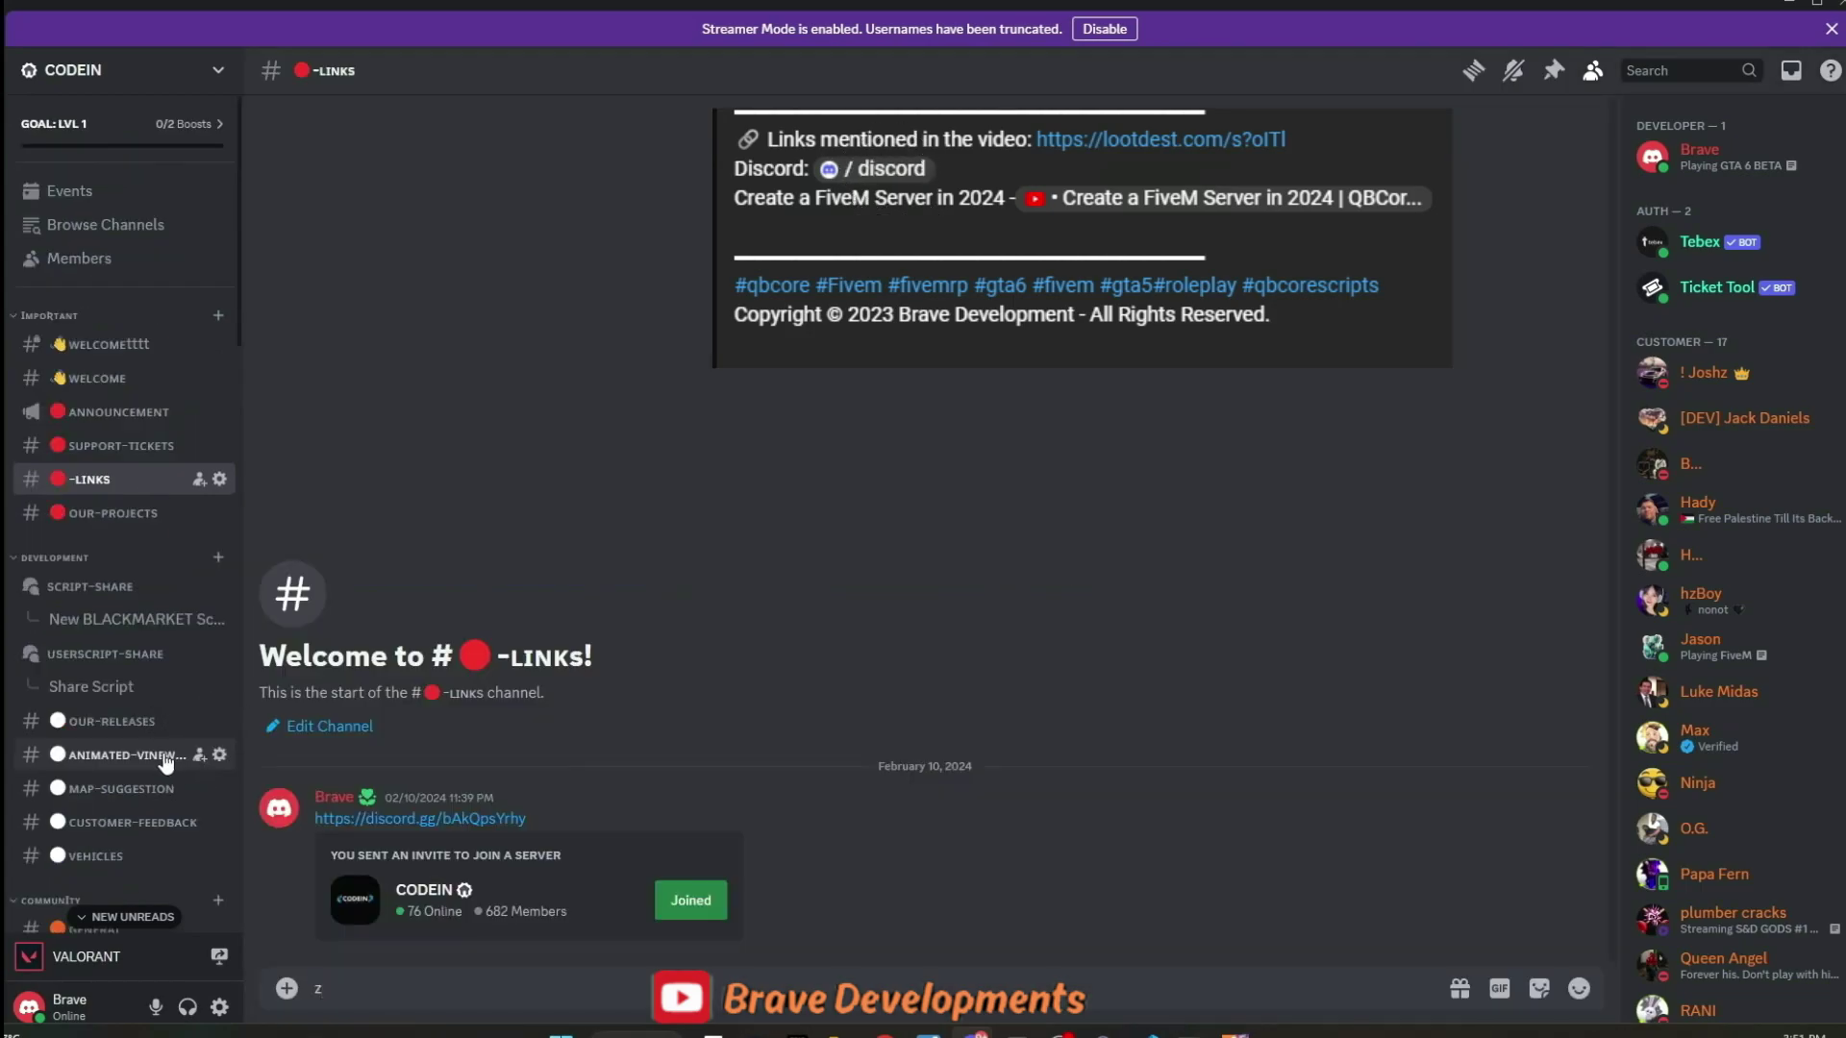
left_click(130, 754)
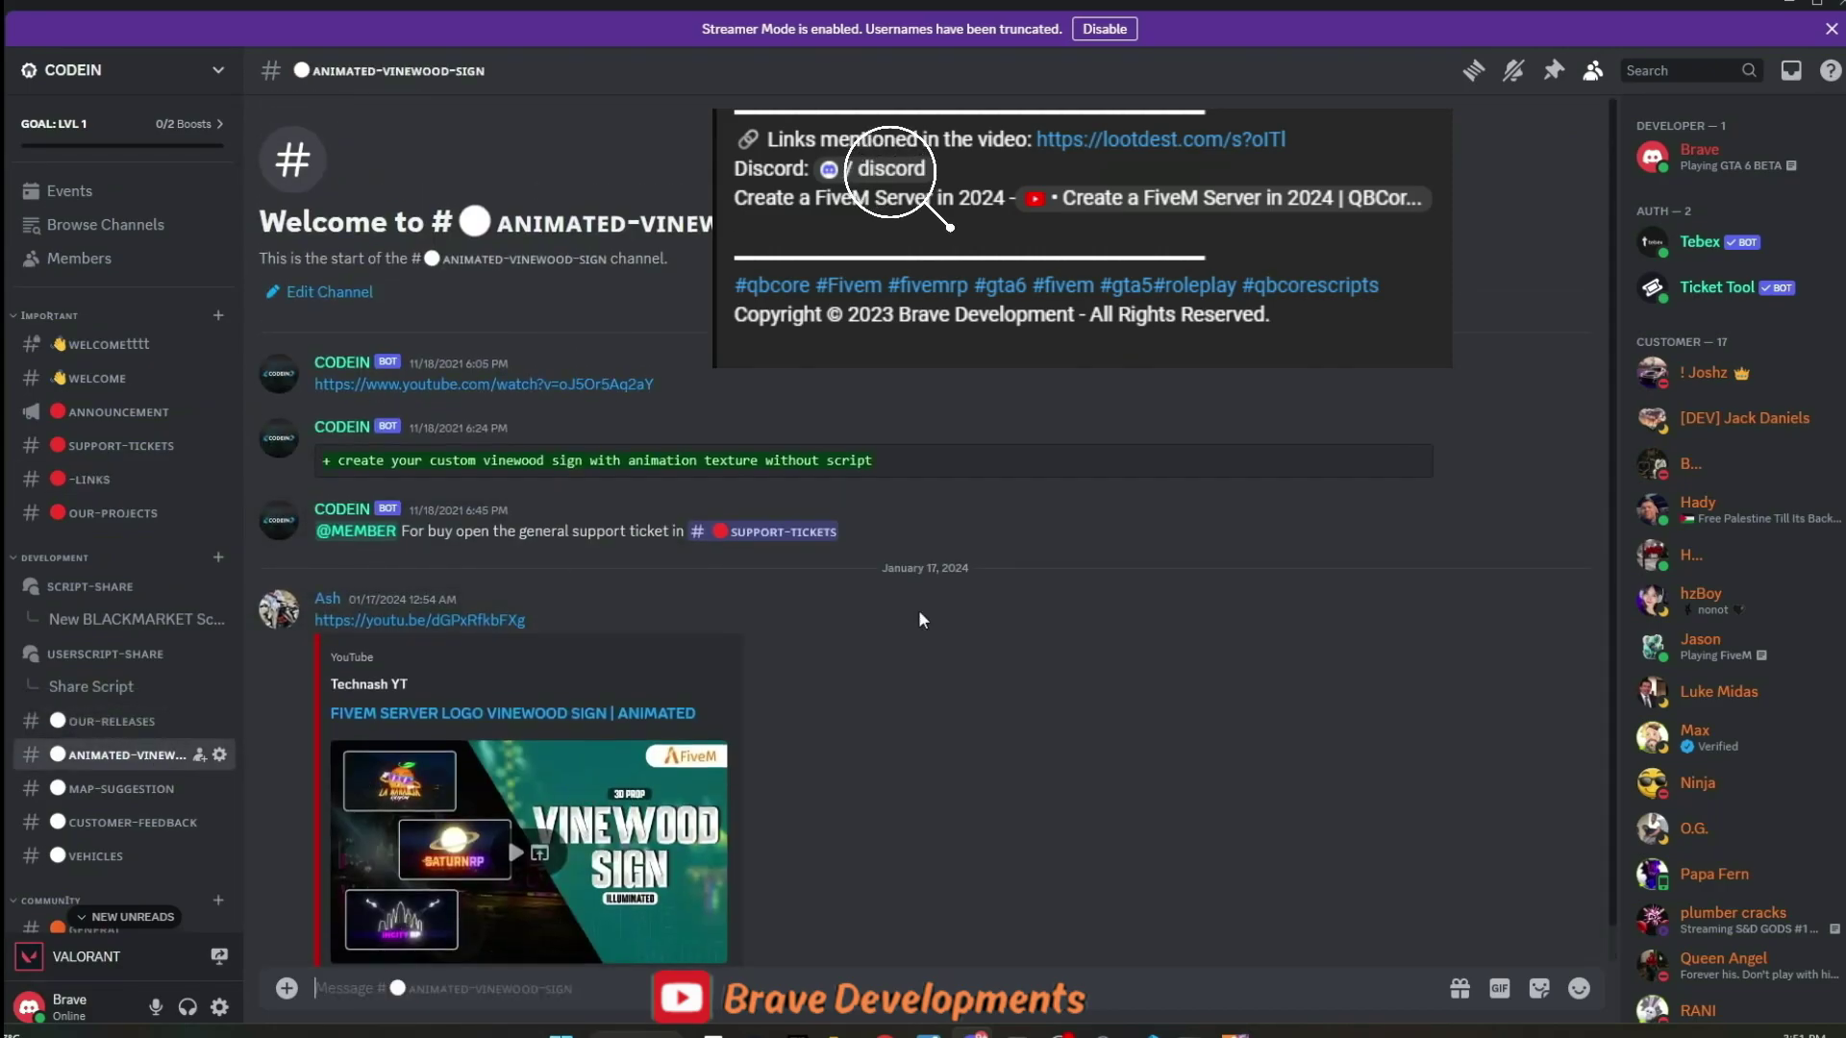
left_click(121, 793)
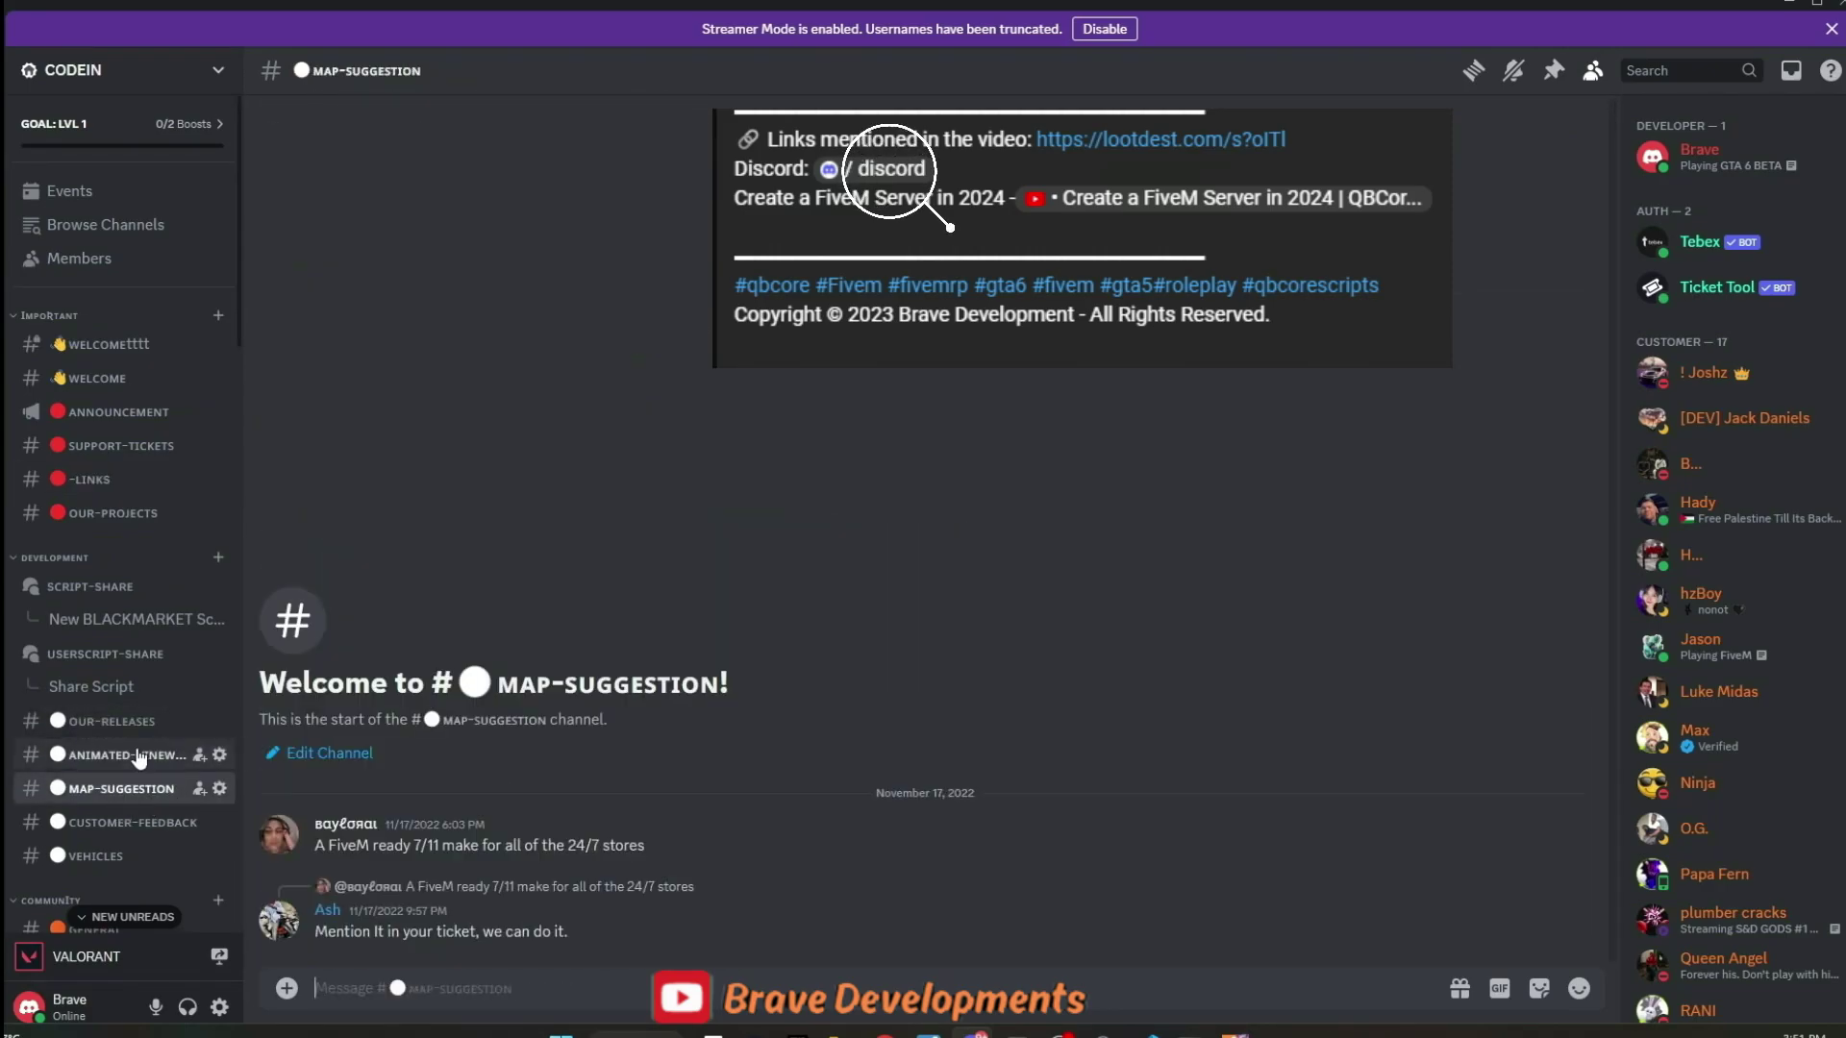
left_click(130, 721)
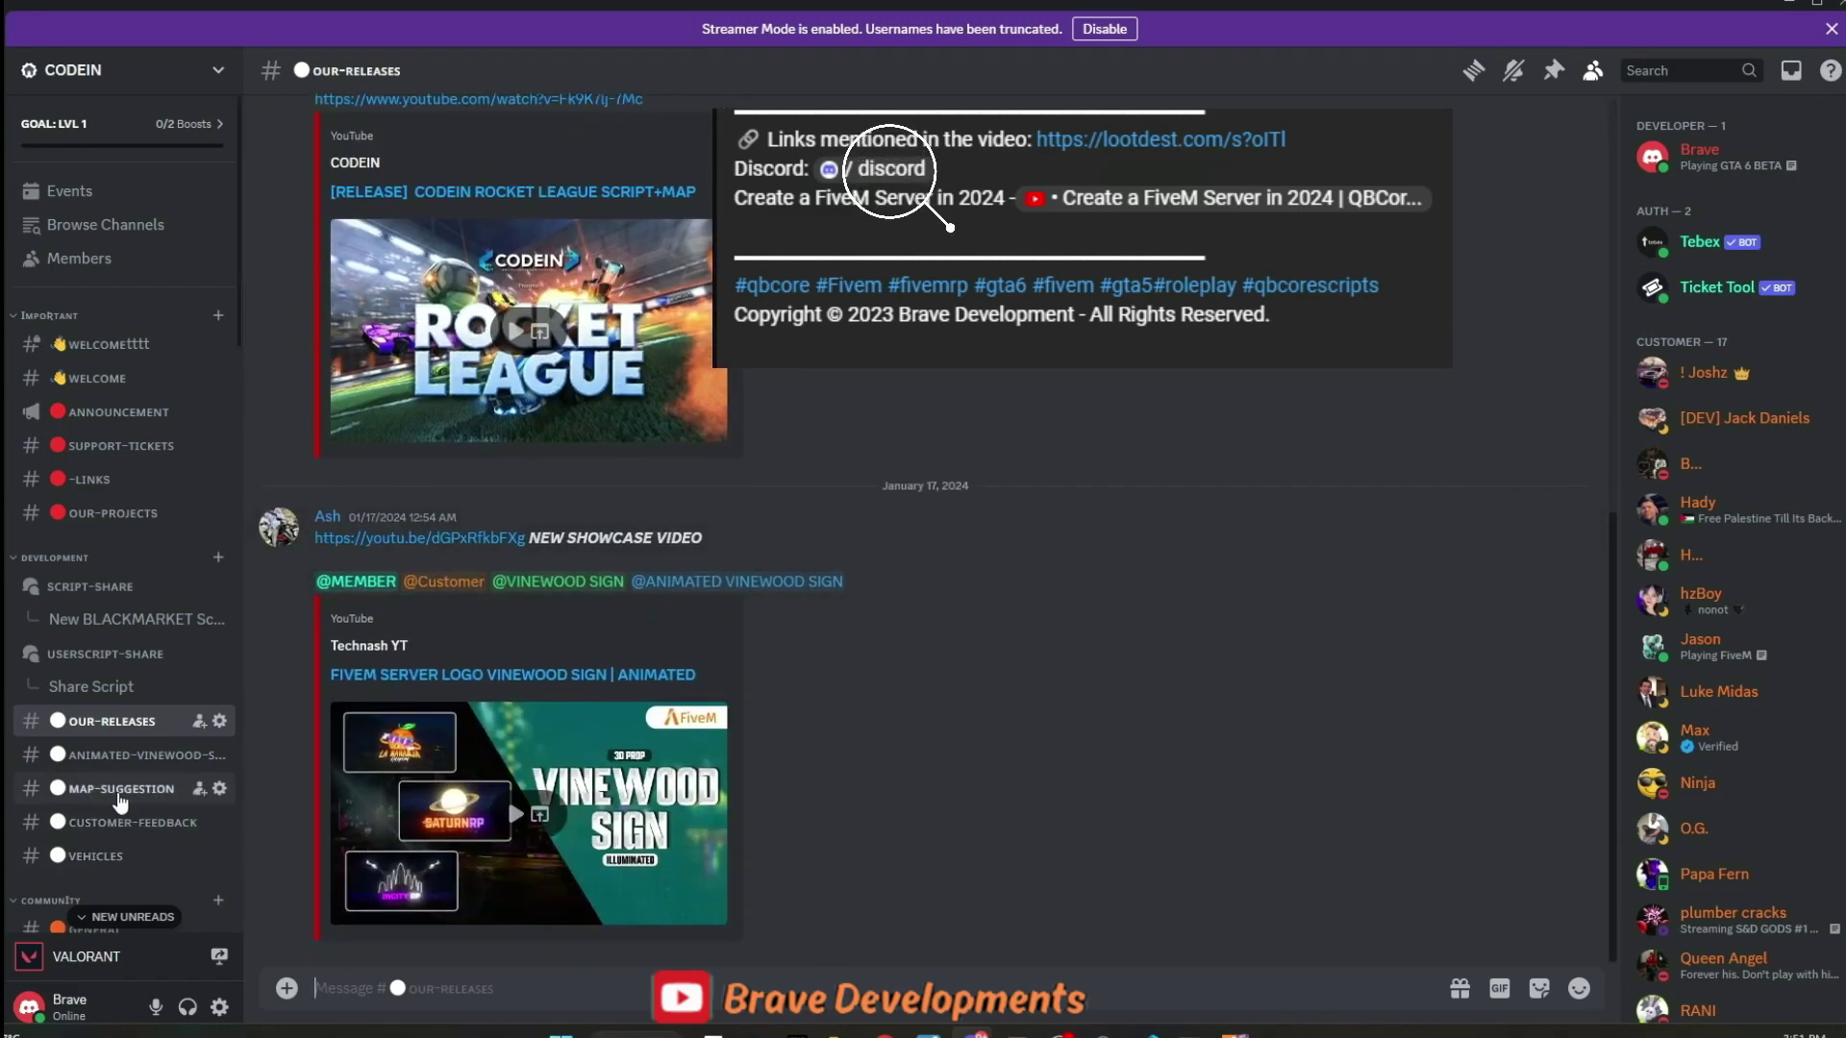
left_click(119, 793)
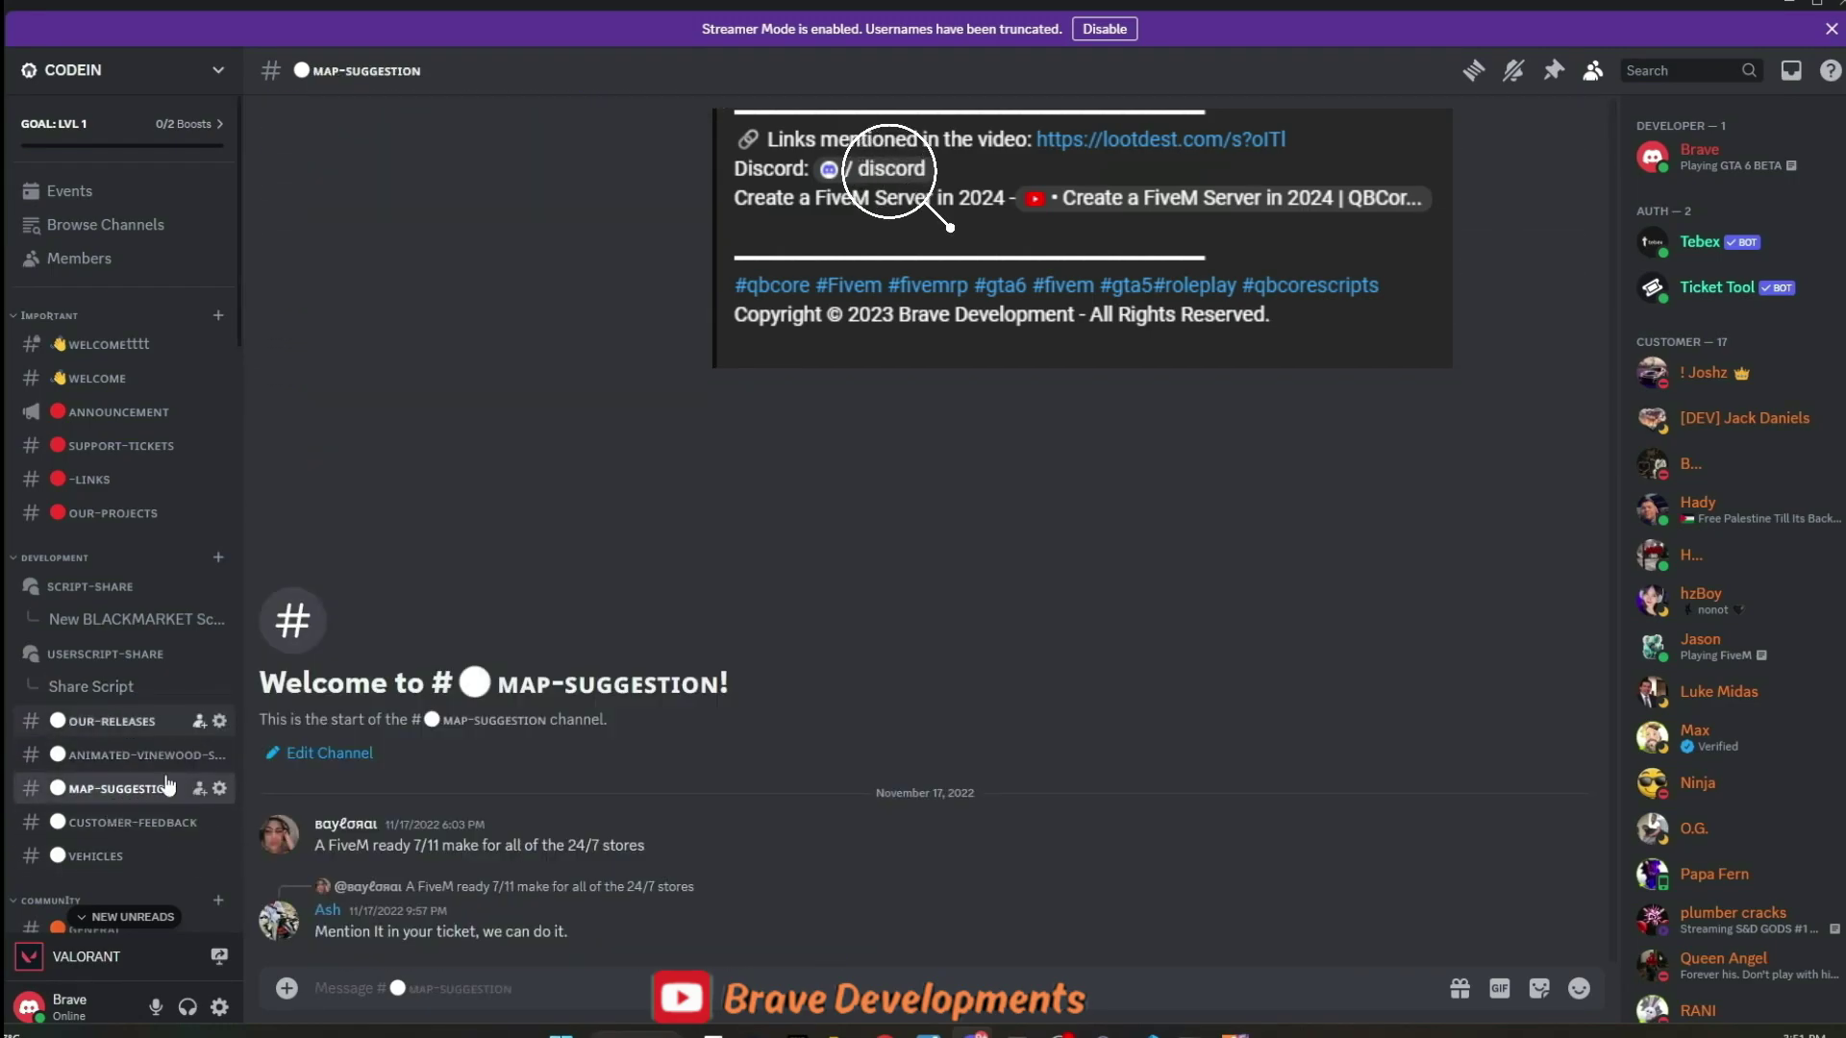
left_click(115, 823)
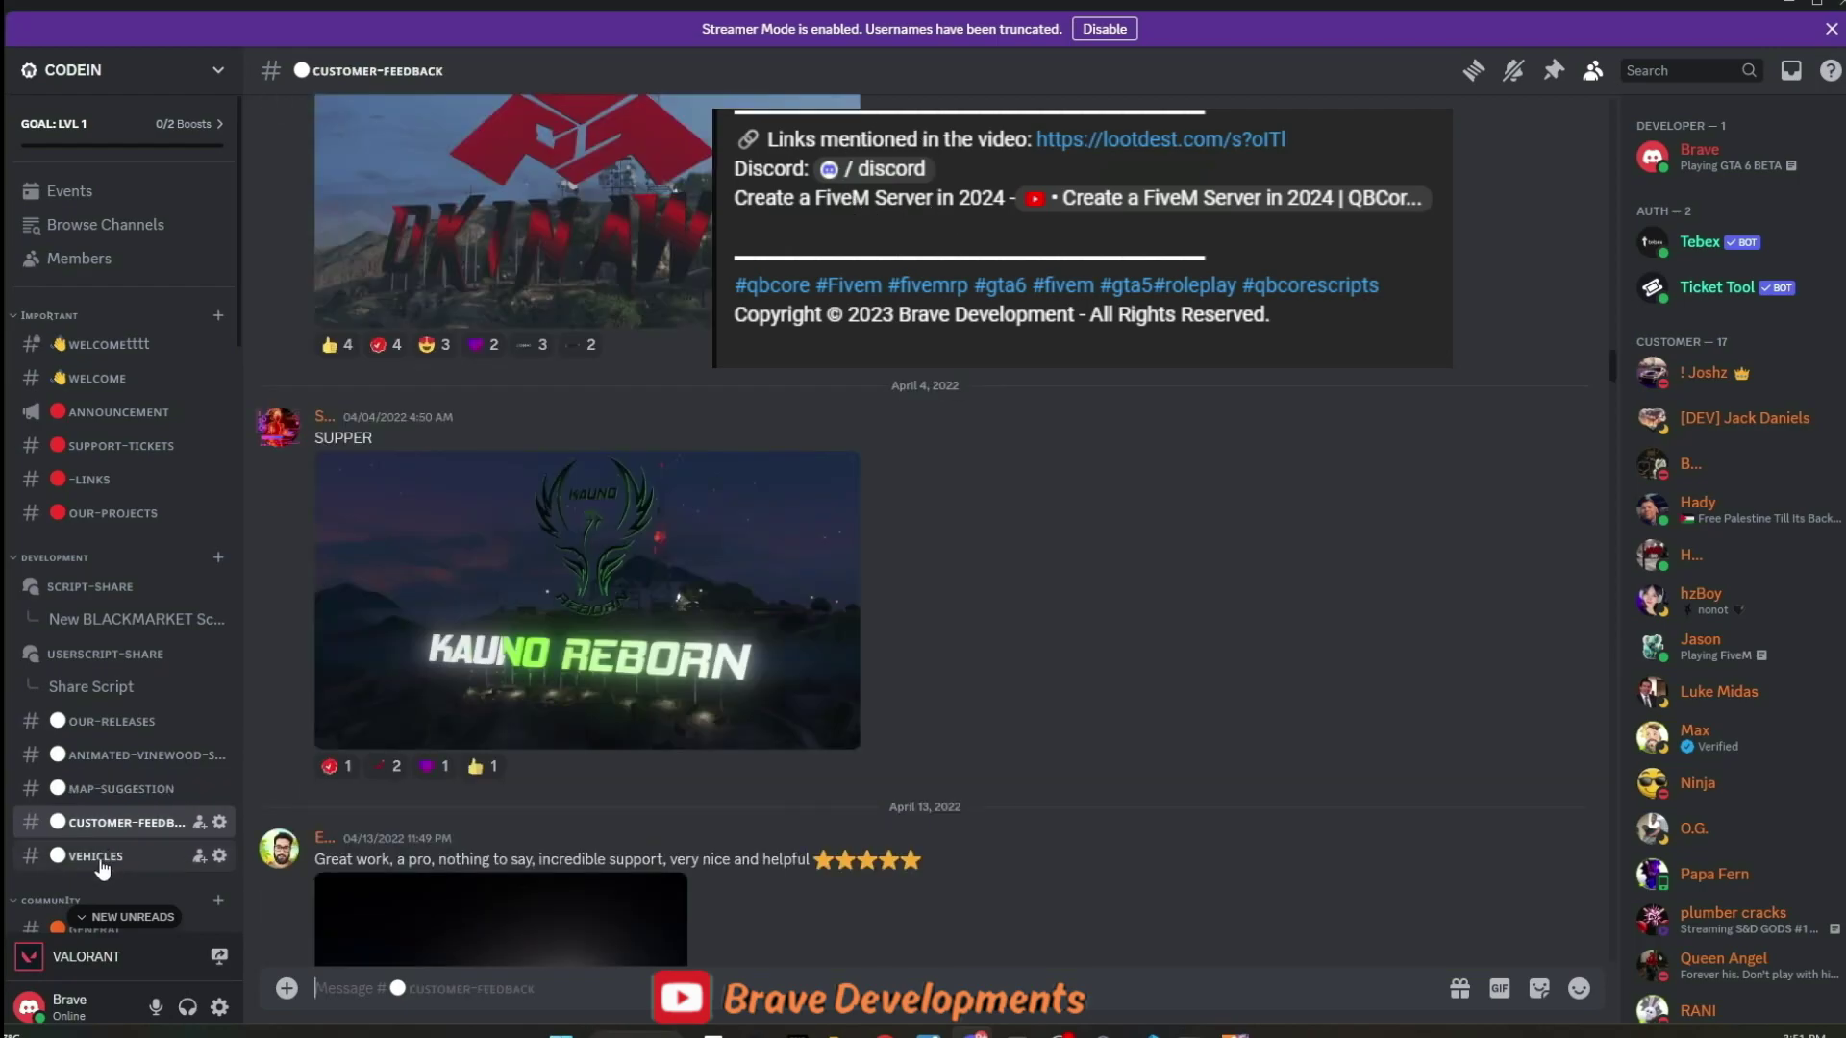
left_click(101, 858)
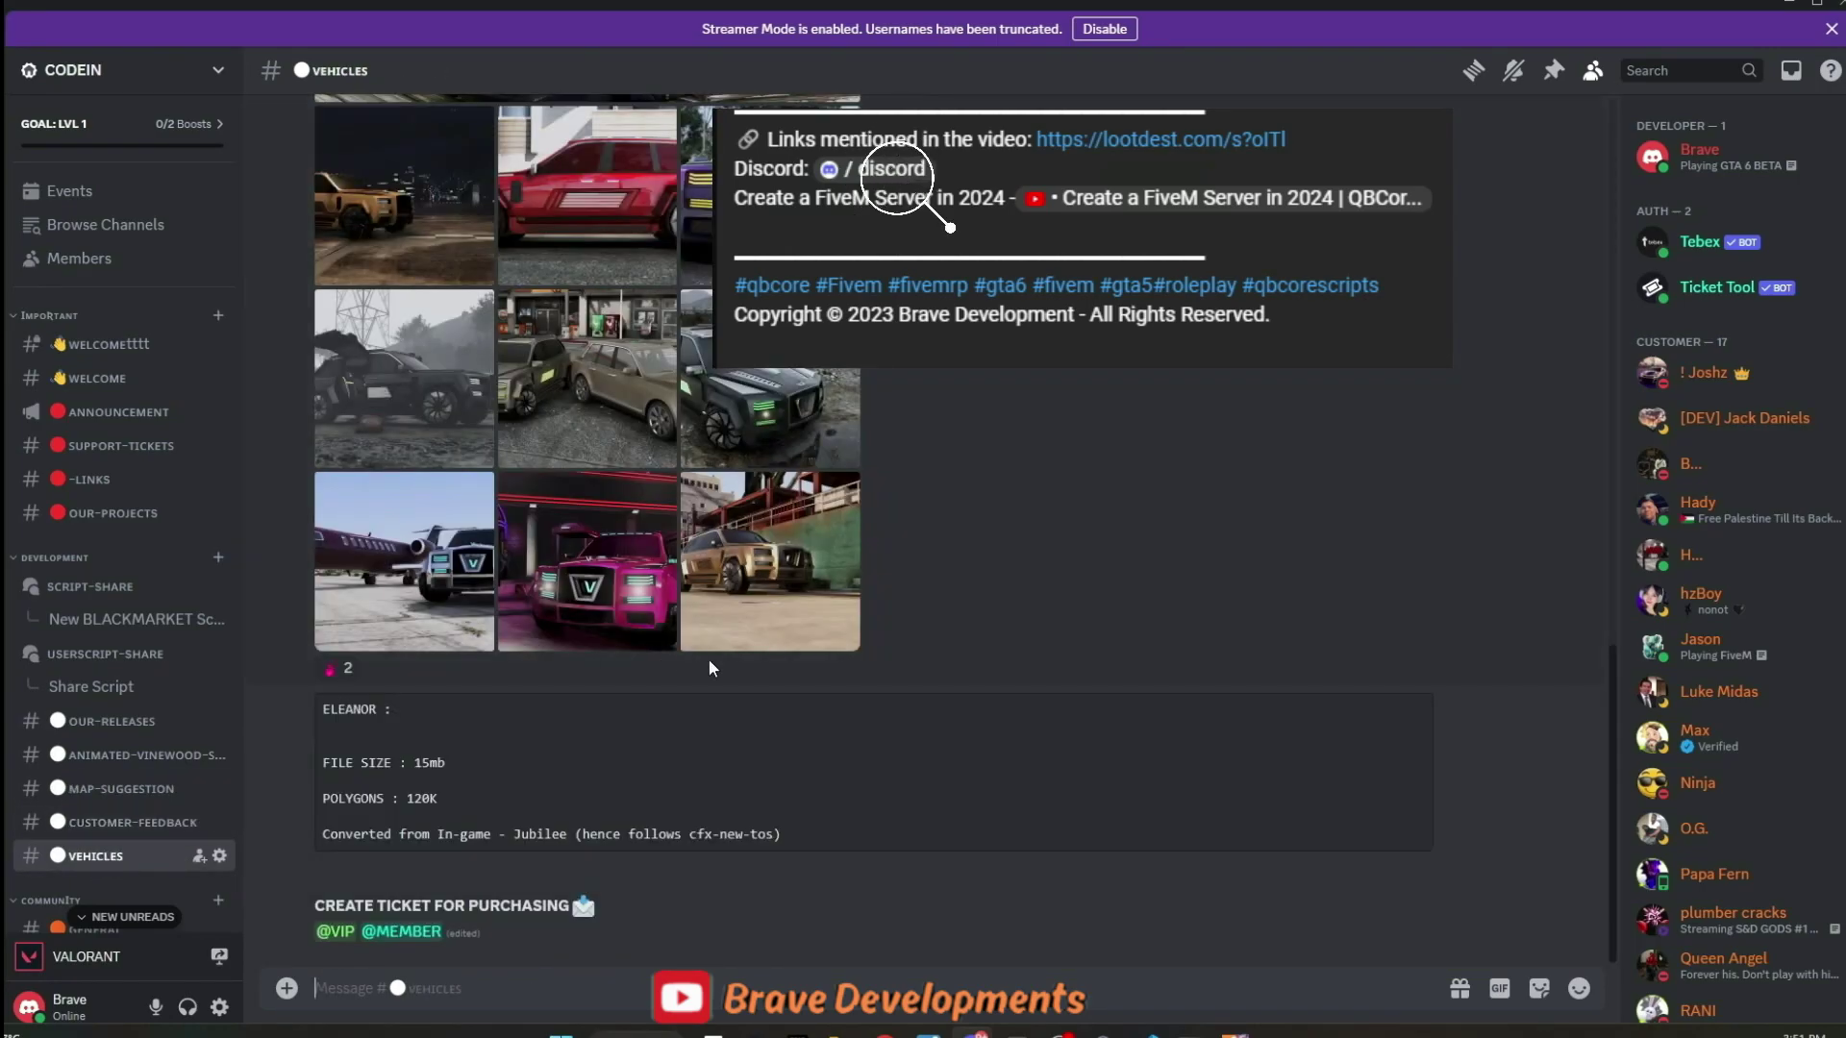
scroll(709, 659, "up", 5)
scroll(803, 639, "up", 5)
scroll(760, 631, "up", 5)
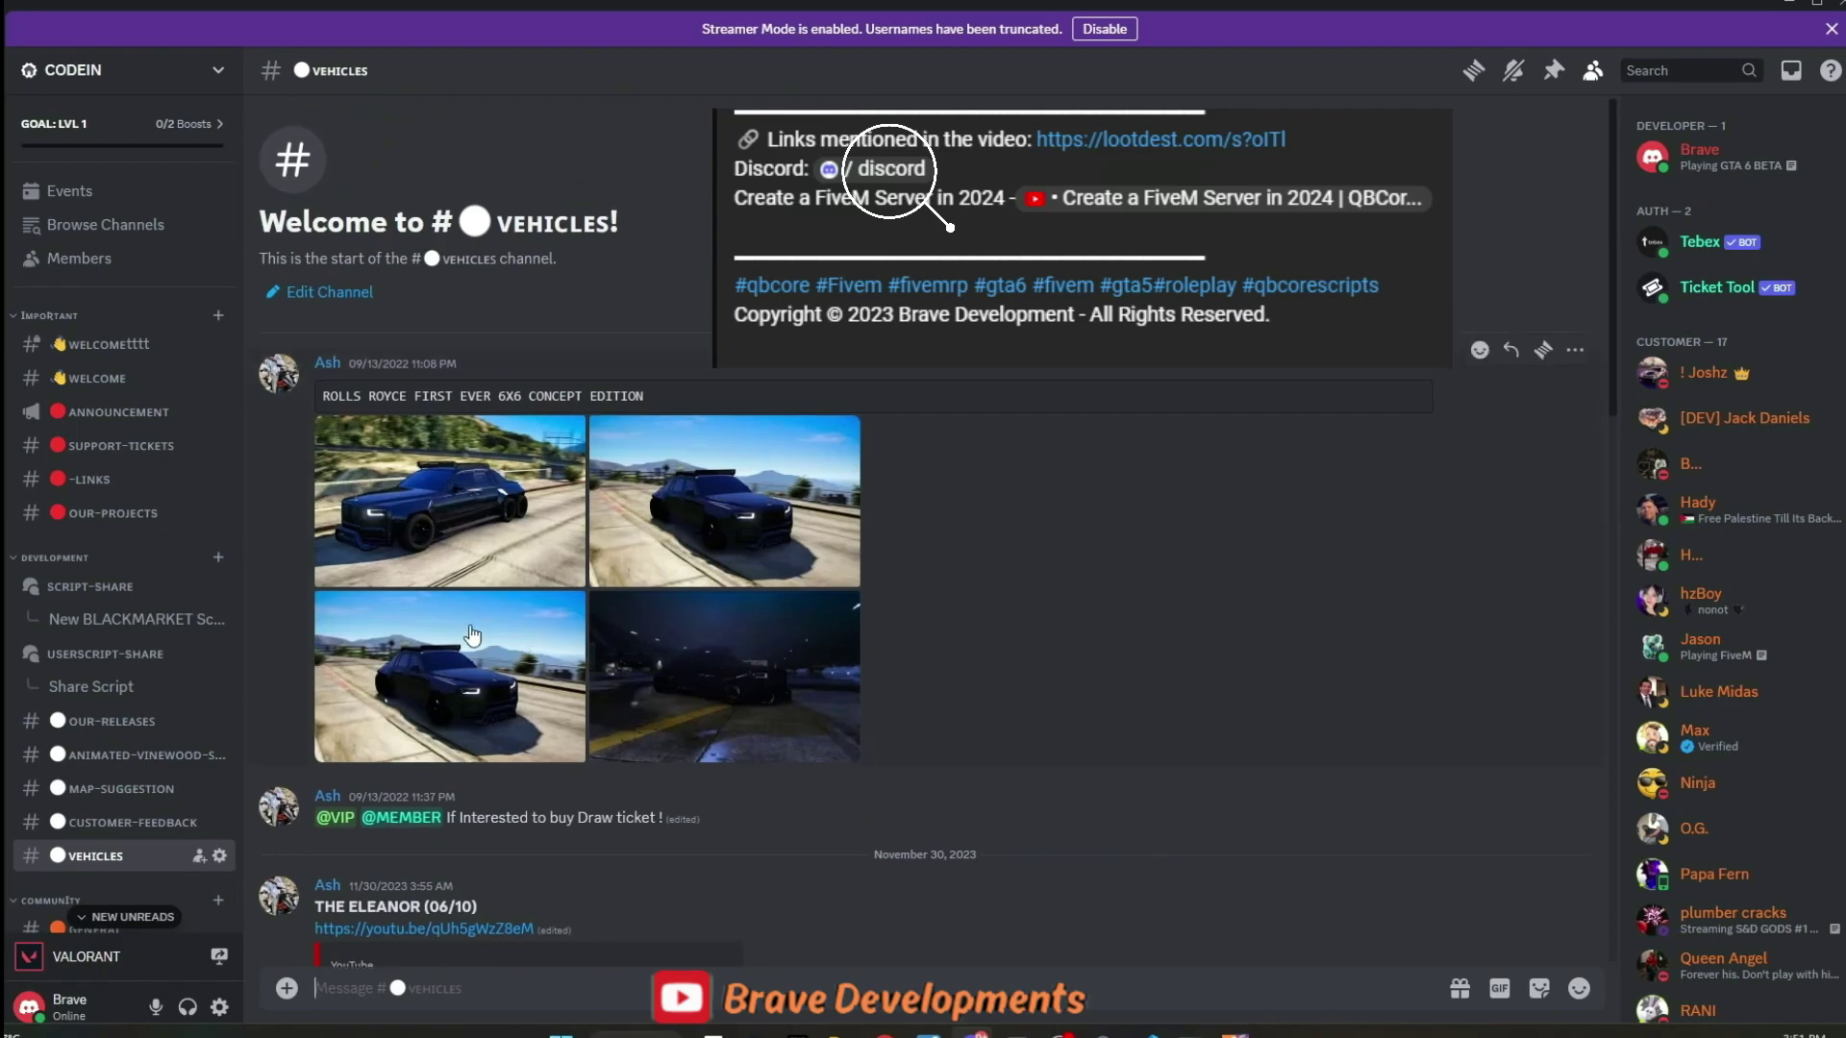
scroll(130, 620, "down", 5)
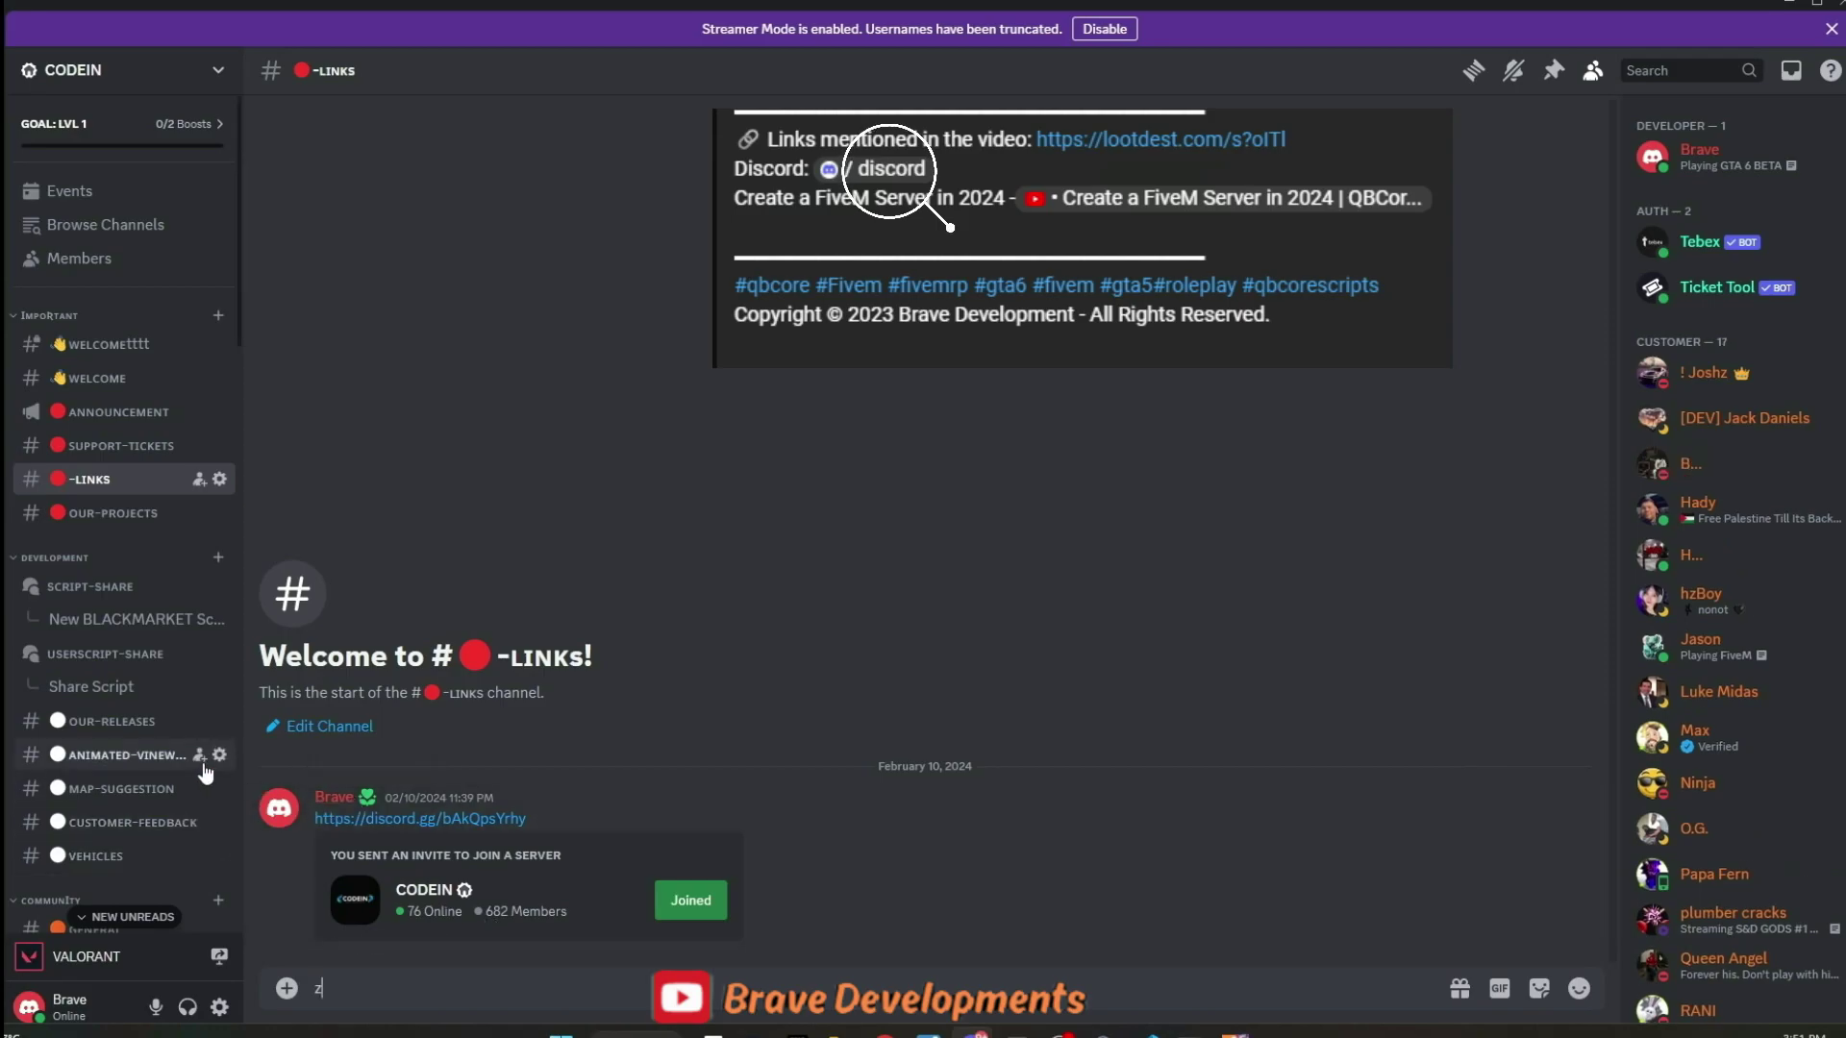
left_click(145, 769)
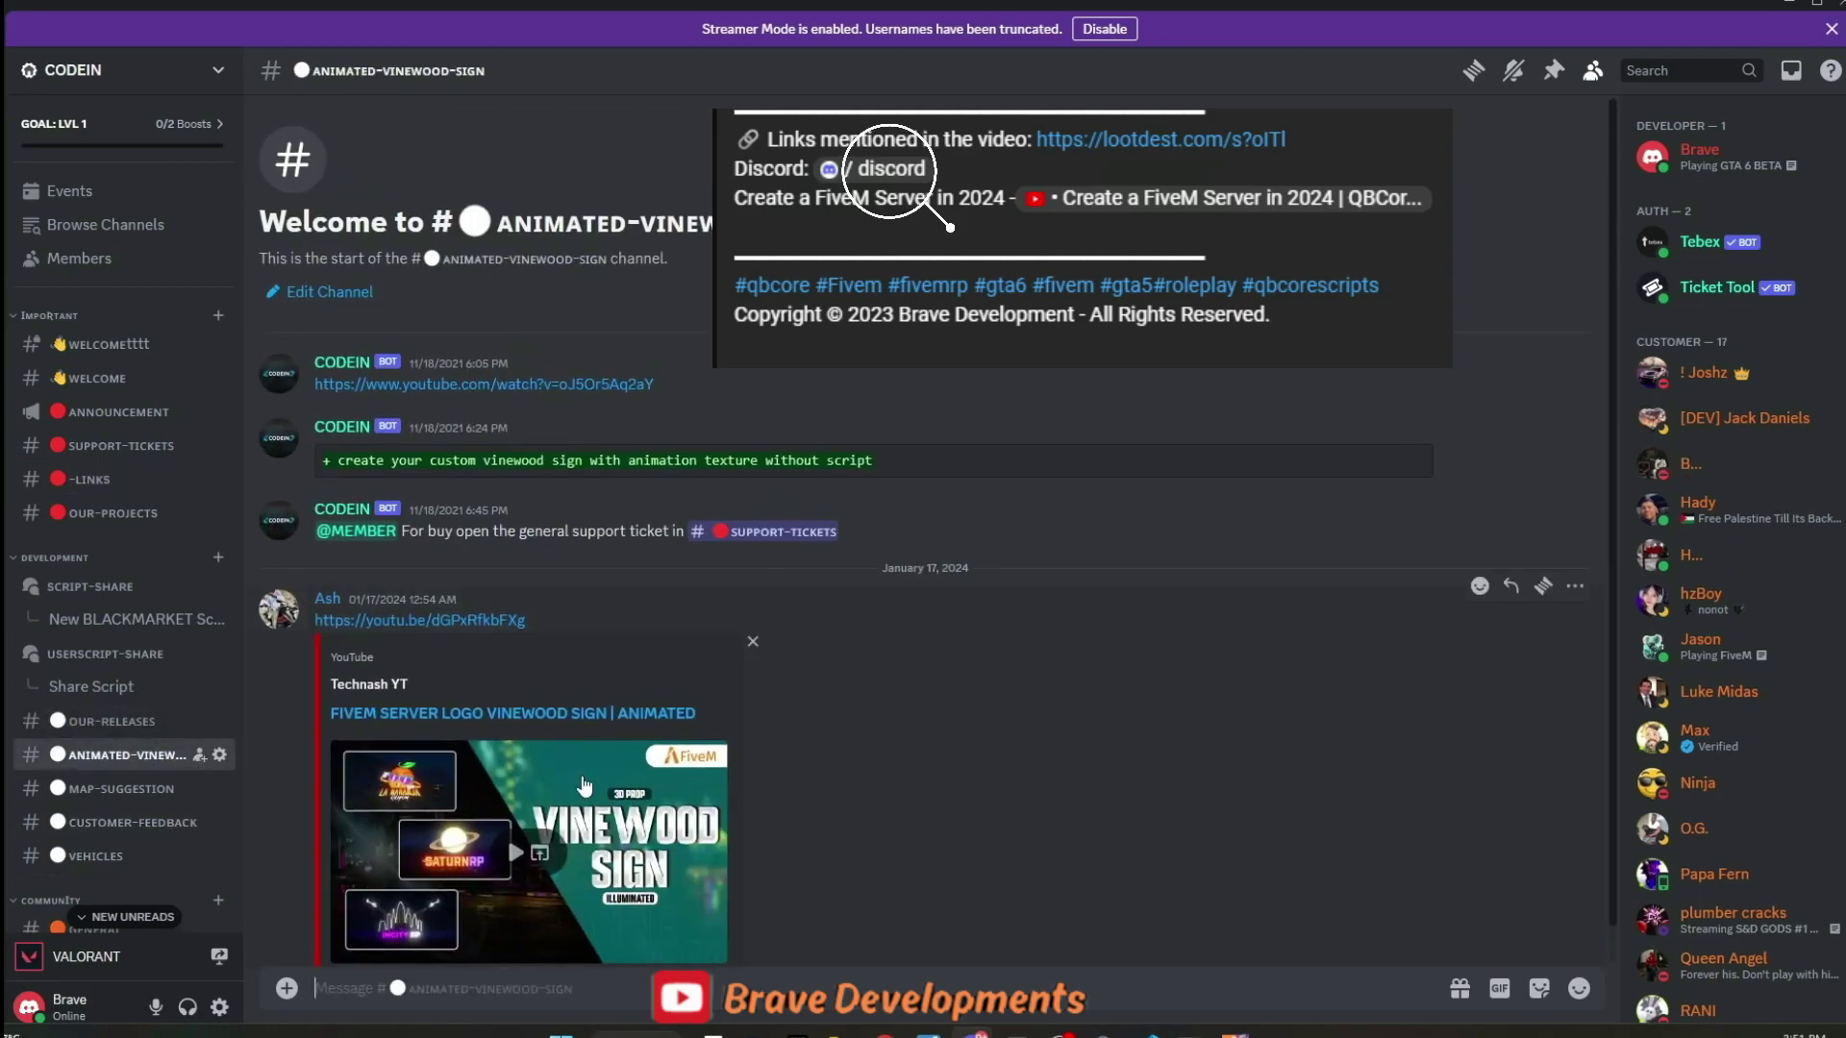